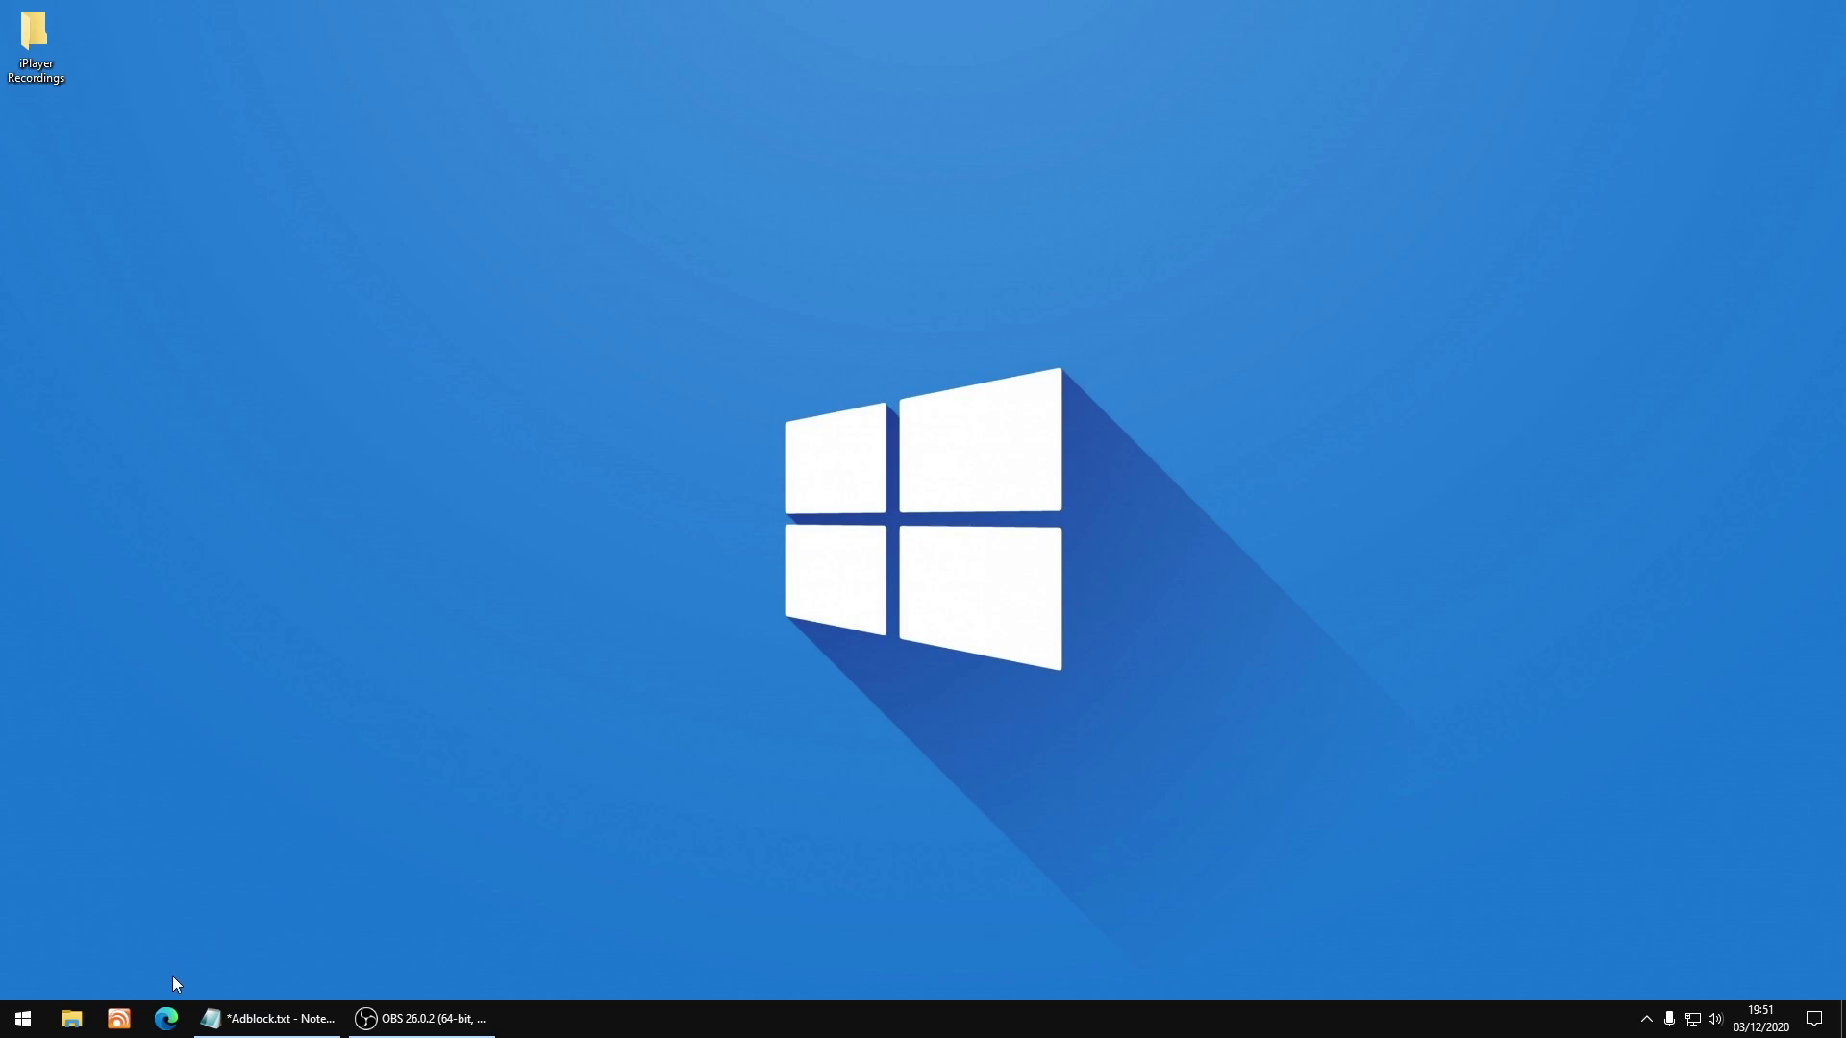
# Launch Edge, open the OpenWrt favourite and log in as root with the router password
pyautogui.click(166, 1015)
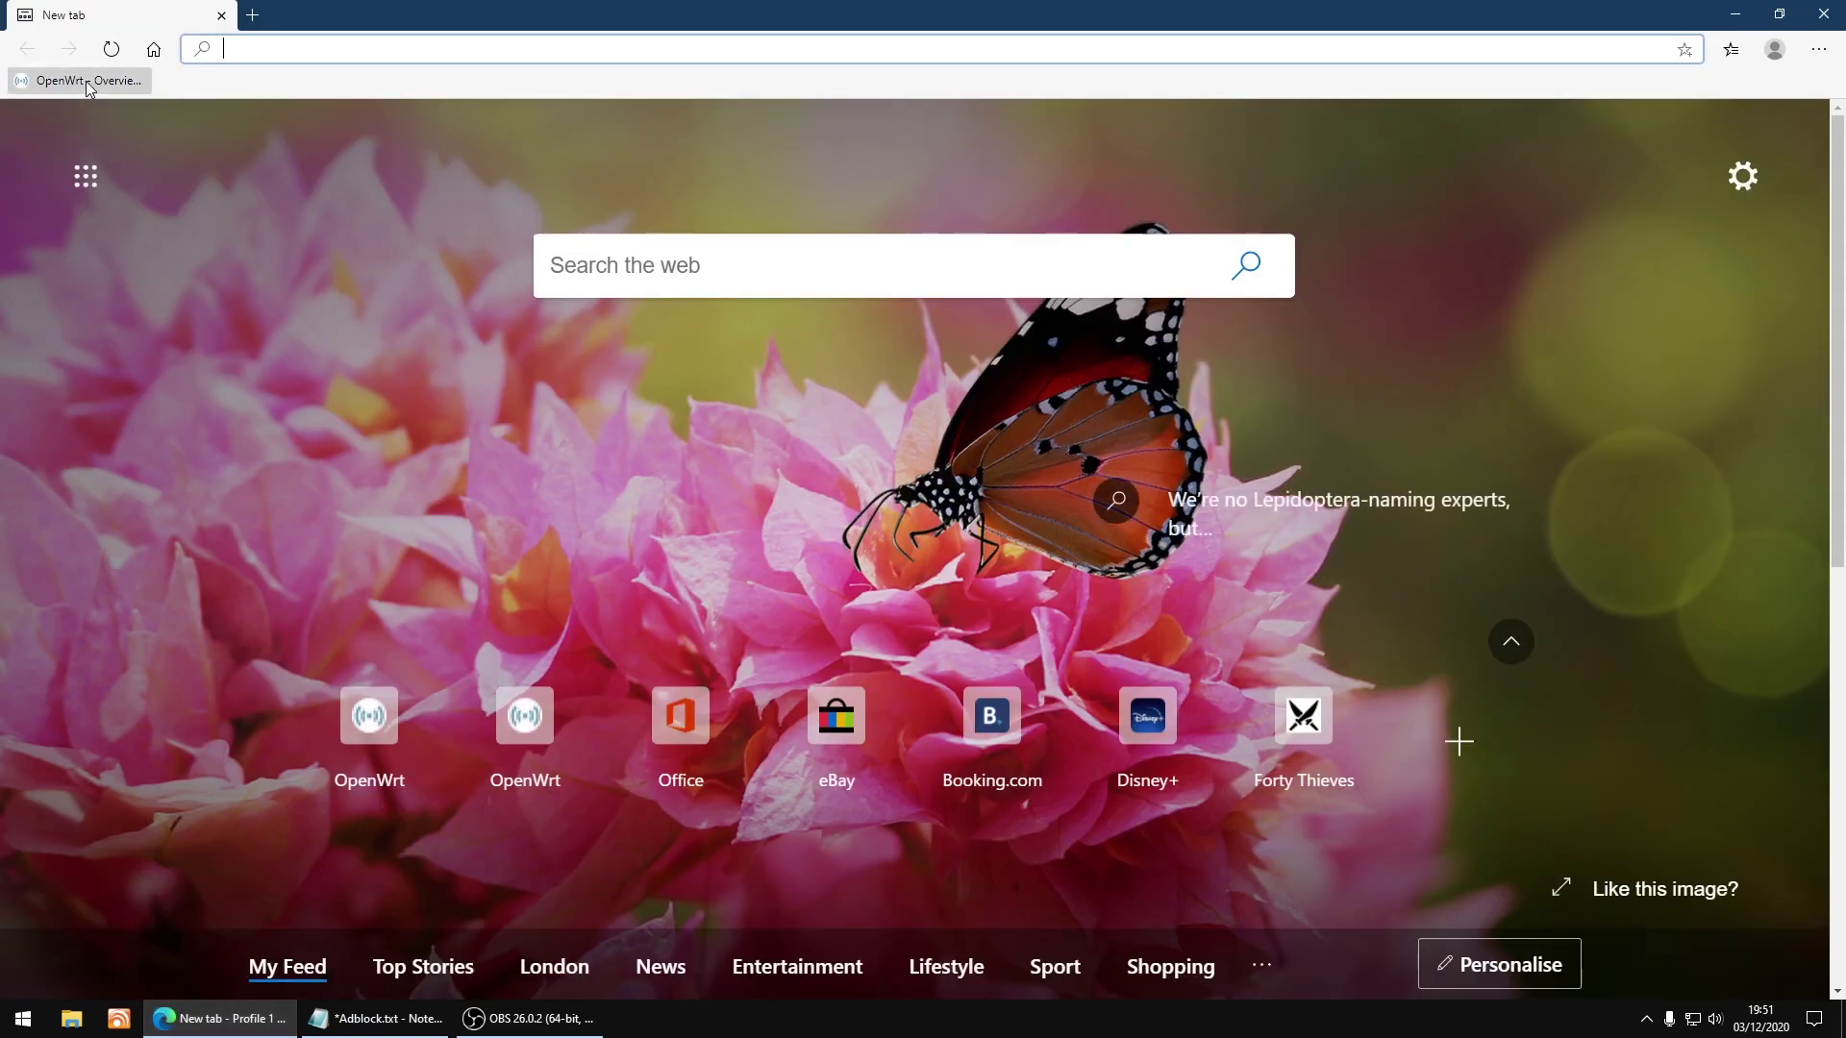
pyautogui.click(86, 82)
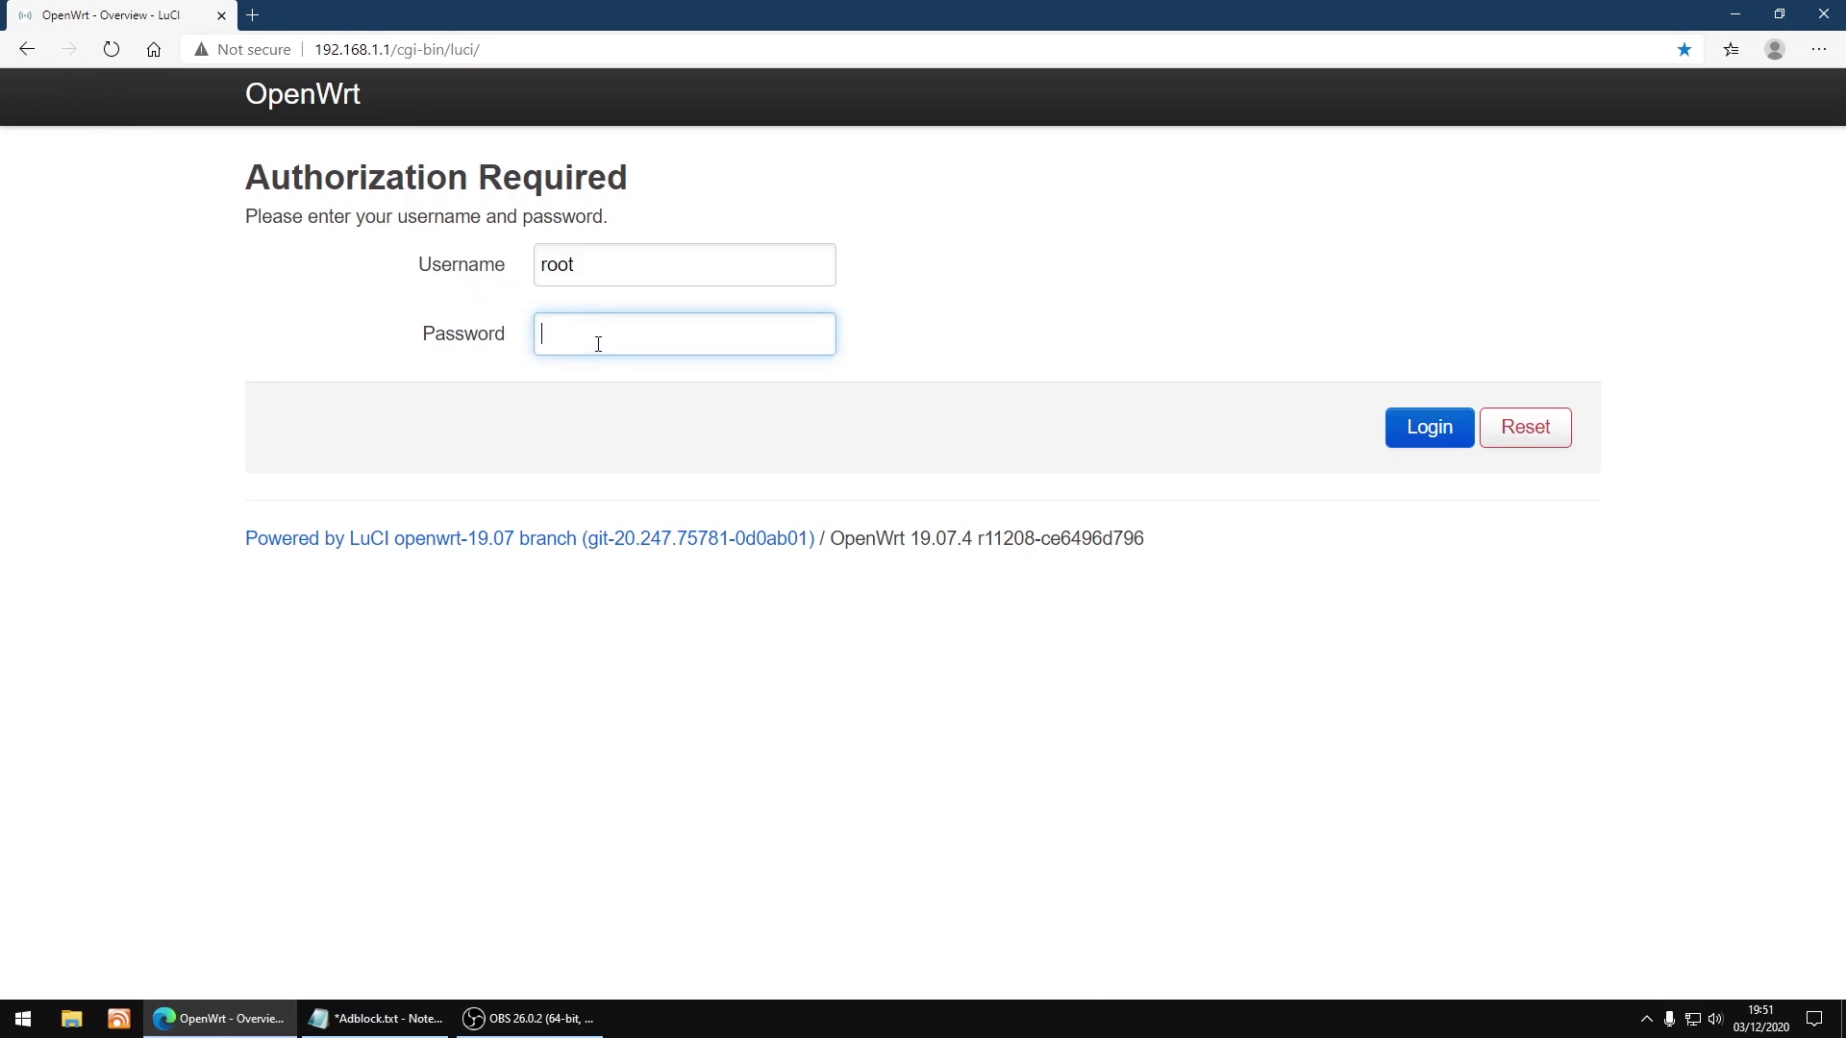
pyautogui.write('••••••••••')
pyautogui.click(1419, 450)
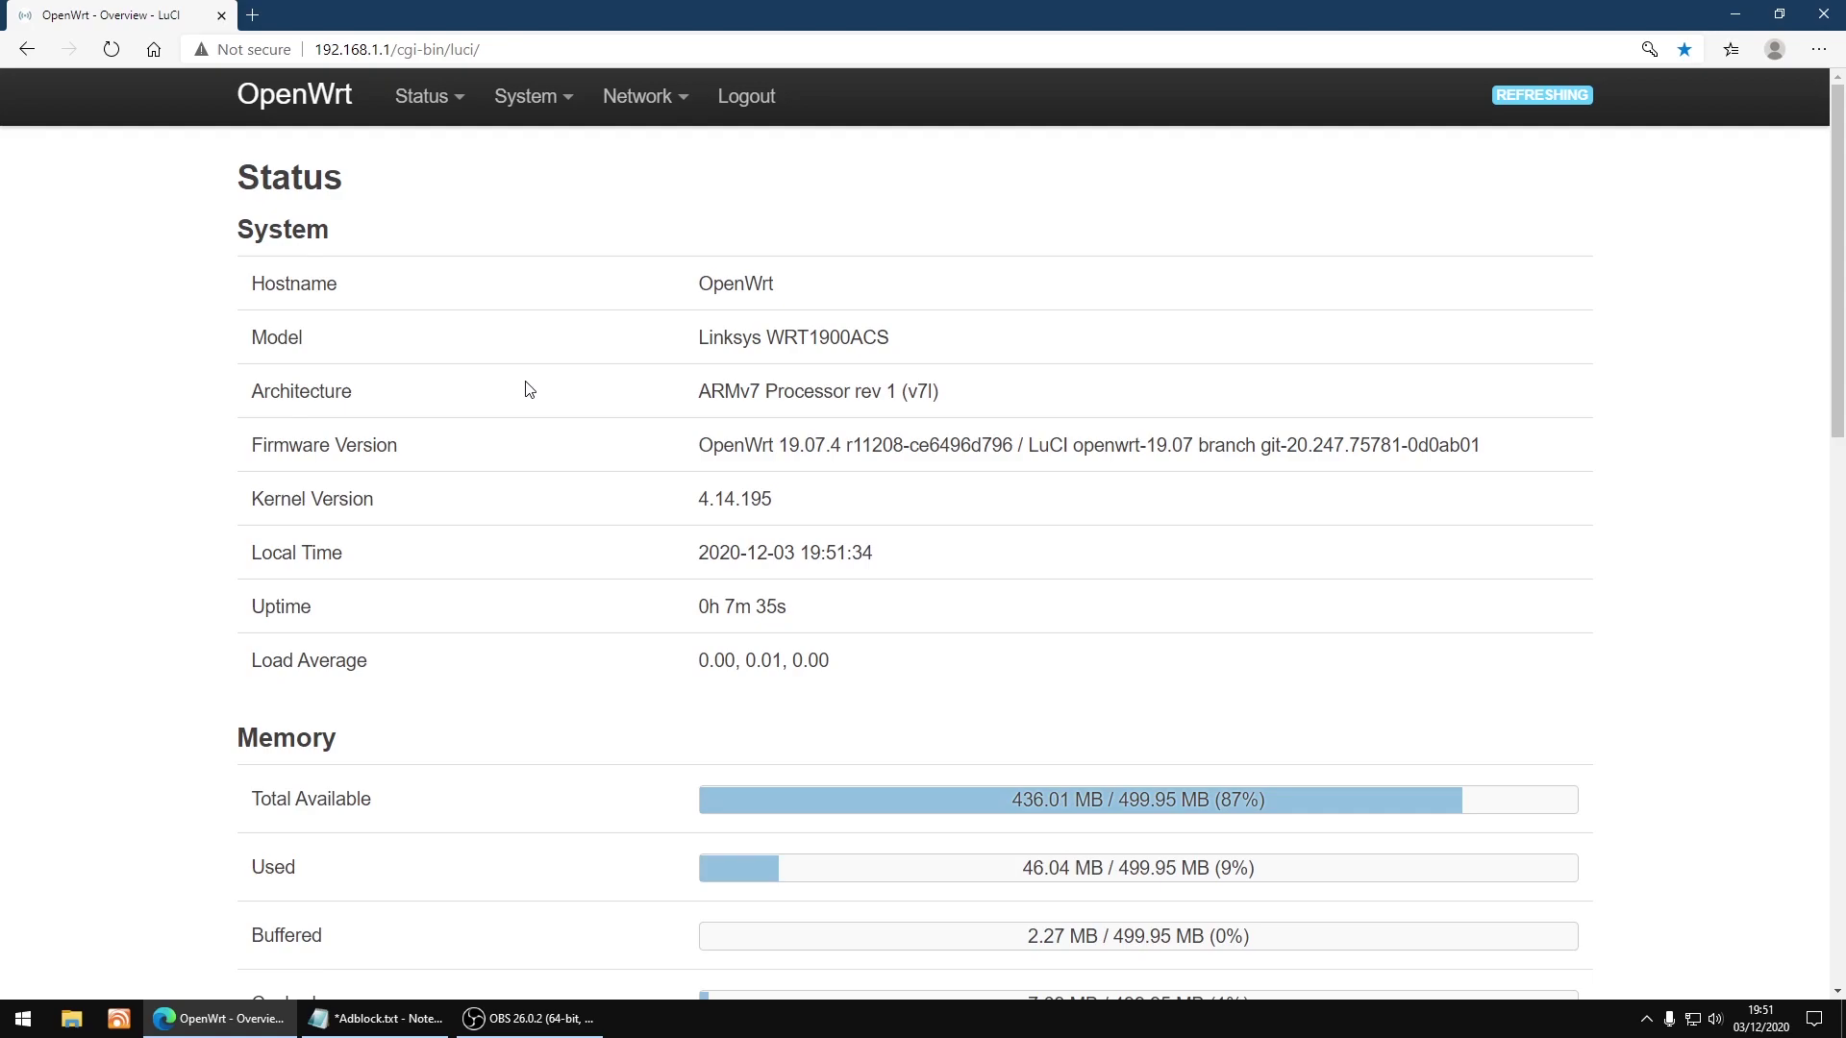
# Update the opkg package lists from System > Software and dismiss the finished log
pyautogui.moveTo(529, 96)
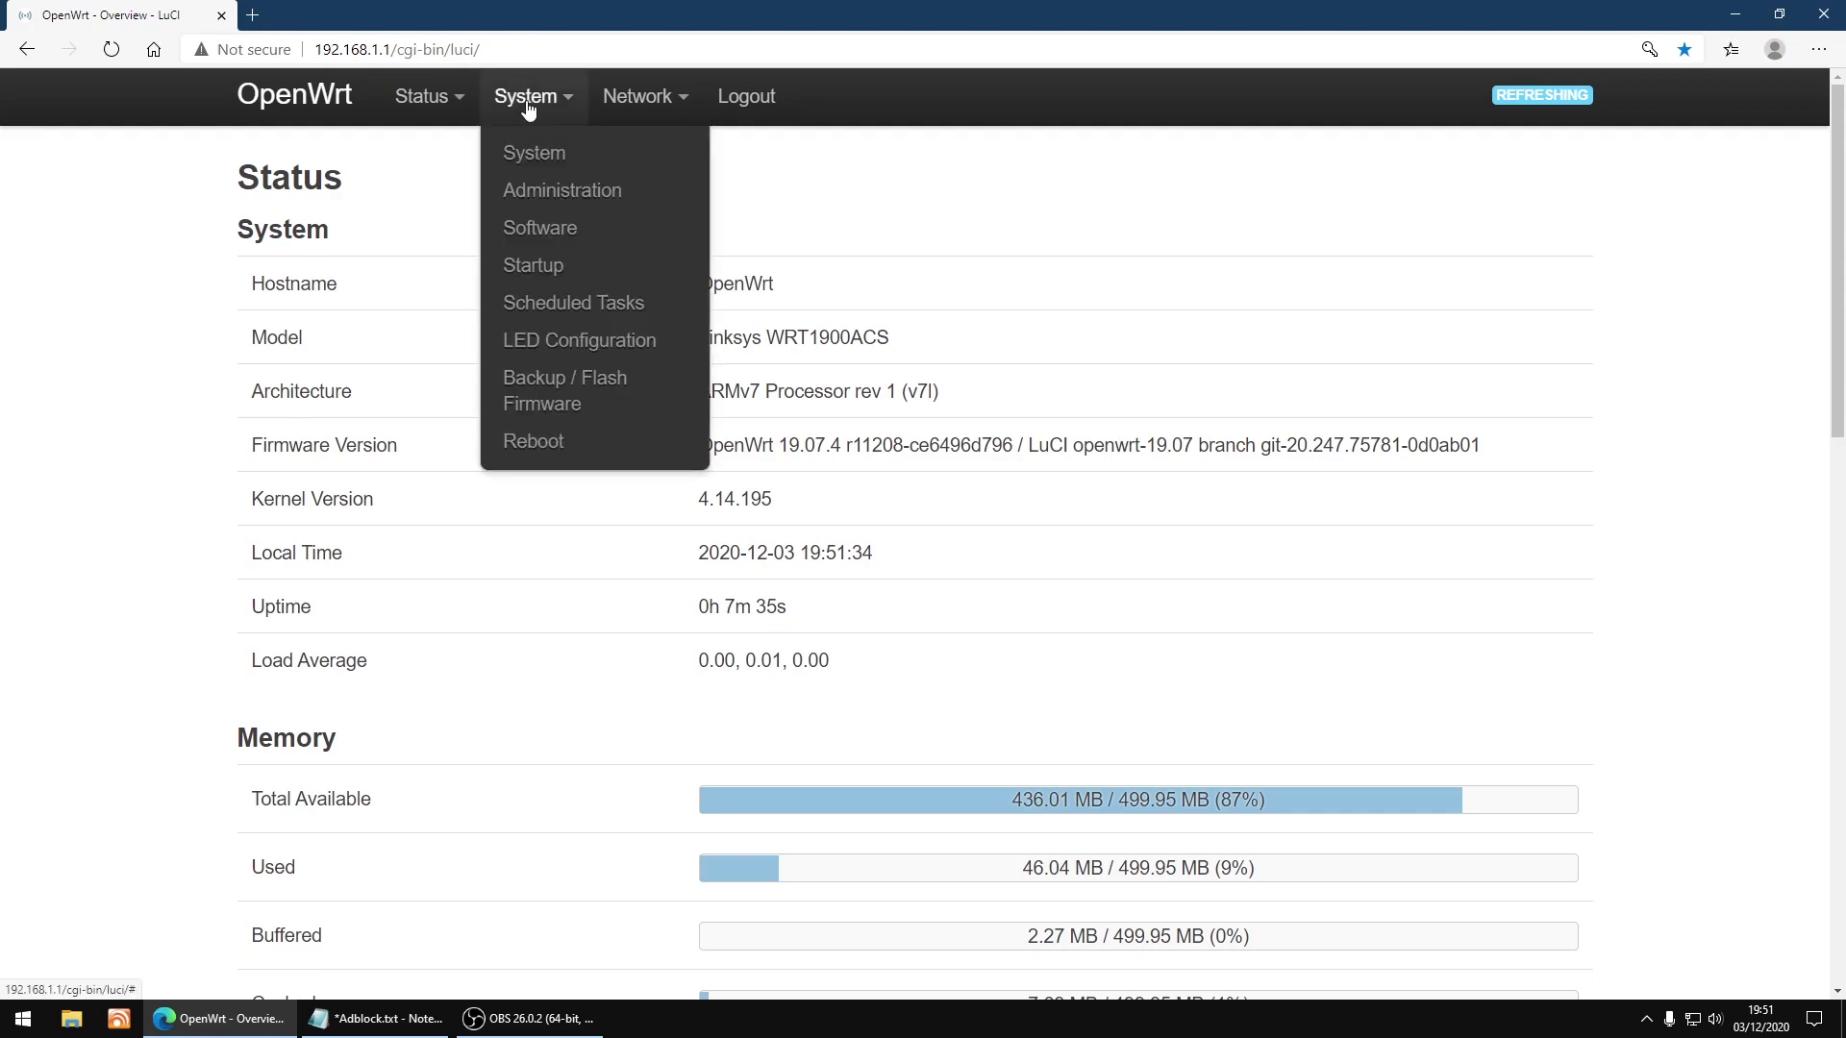
pyautogui.click(538, 231)
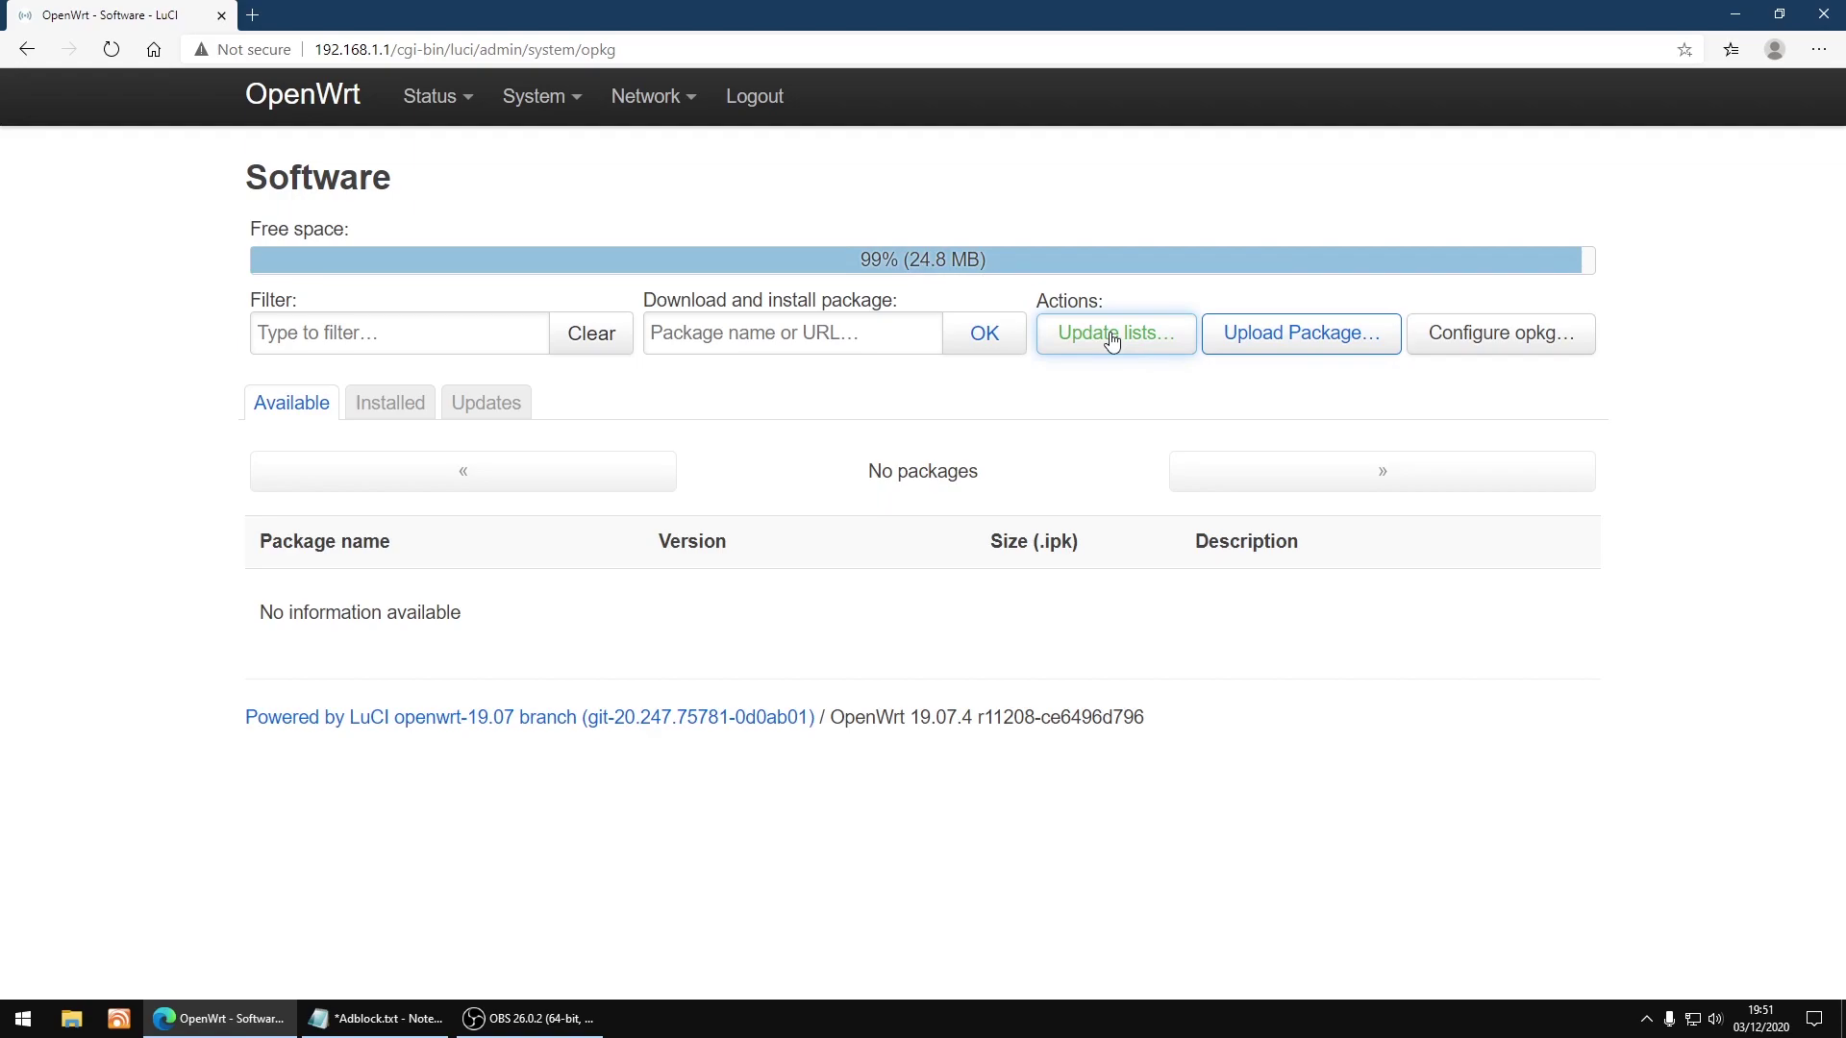
pyautogui.click(1113, 341)
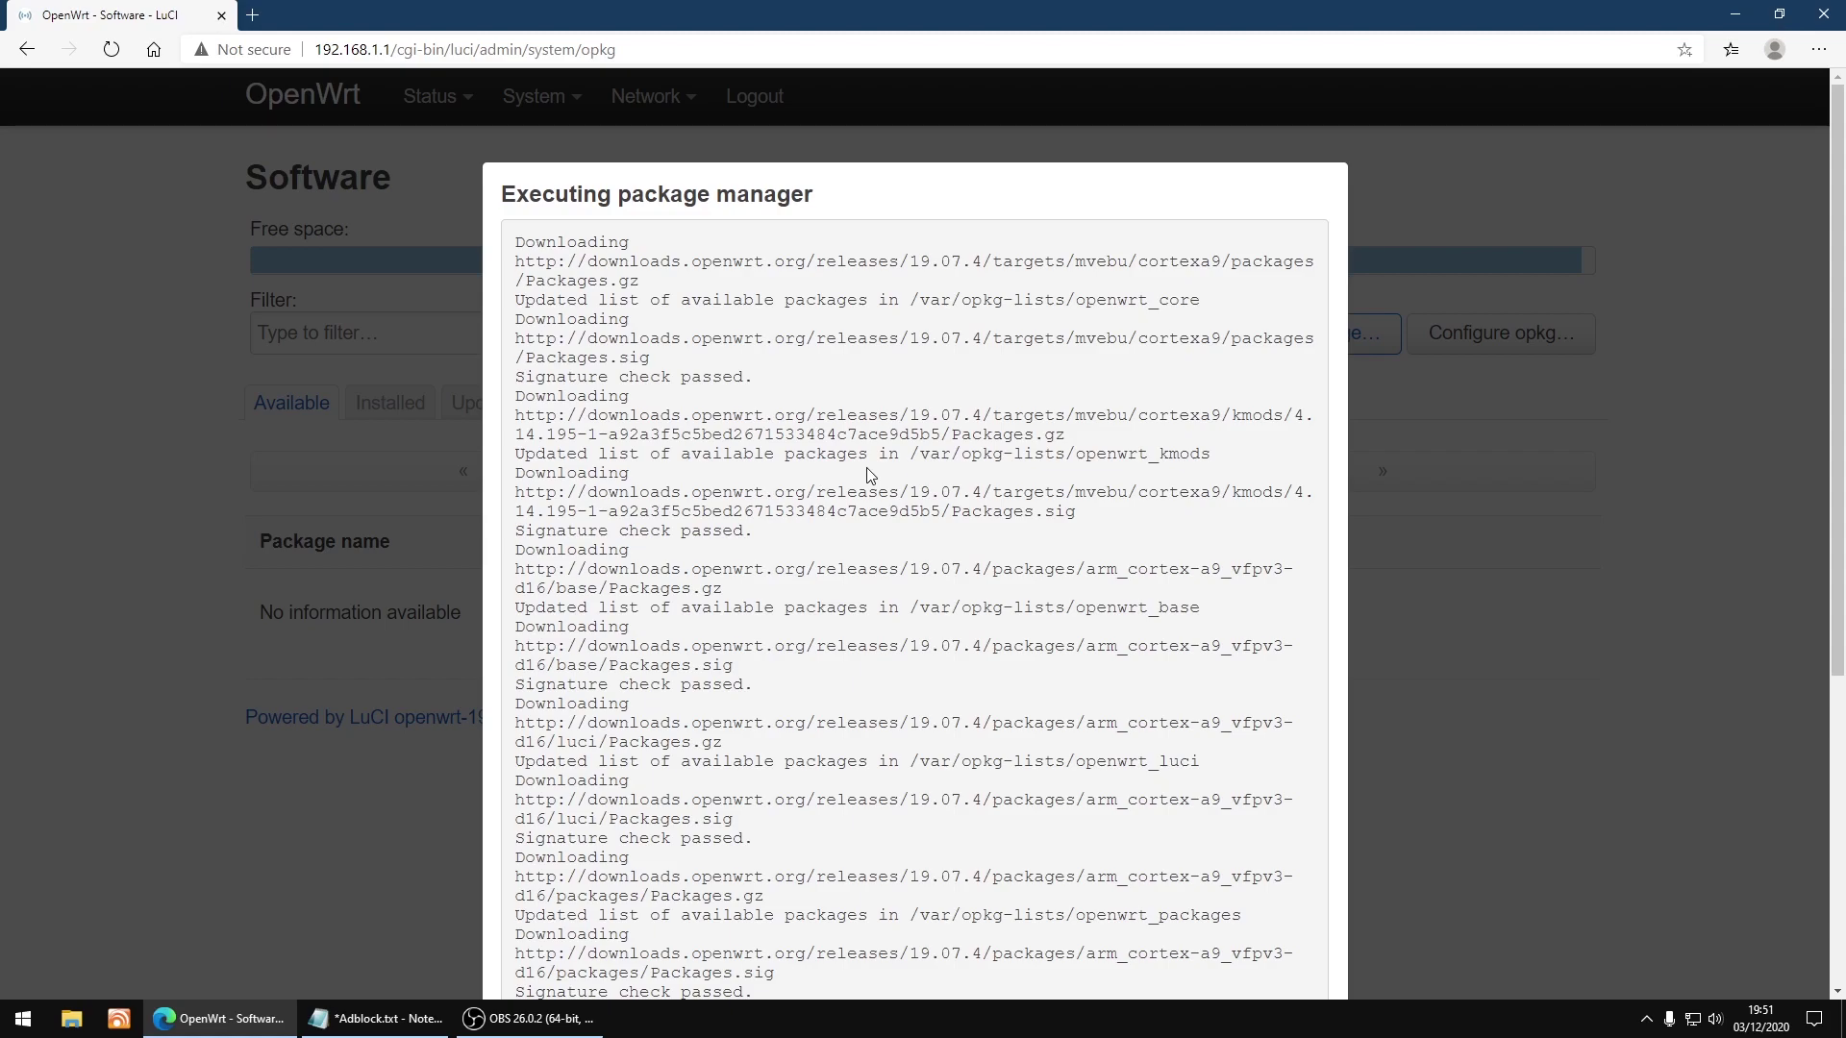
pyautogui.scroll(-5, 867, 467)
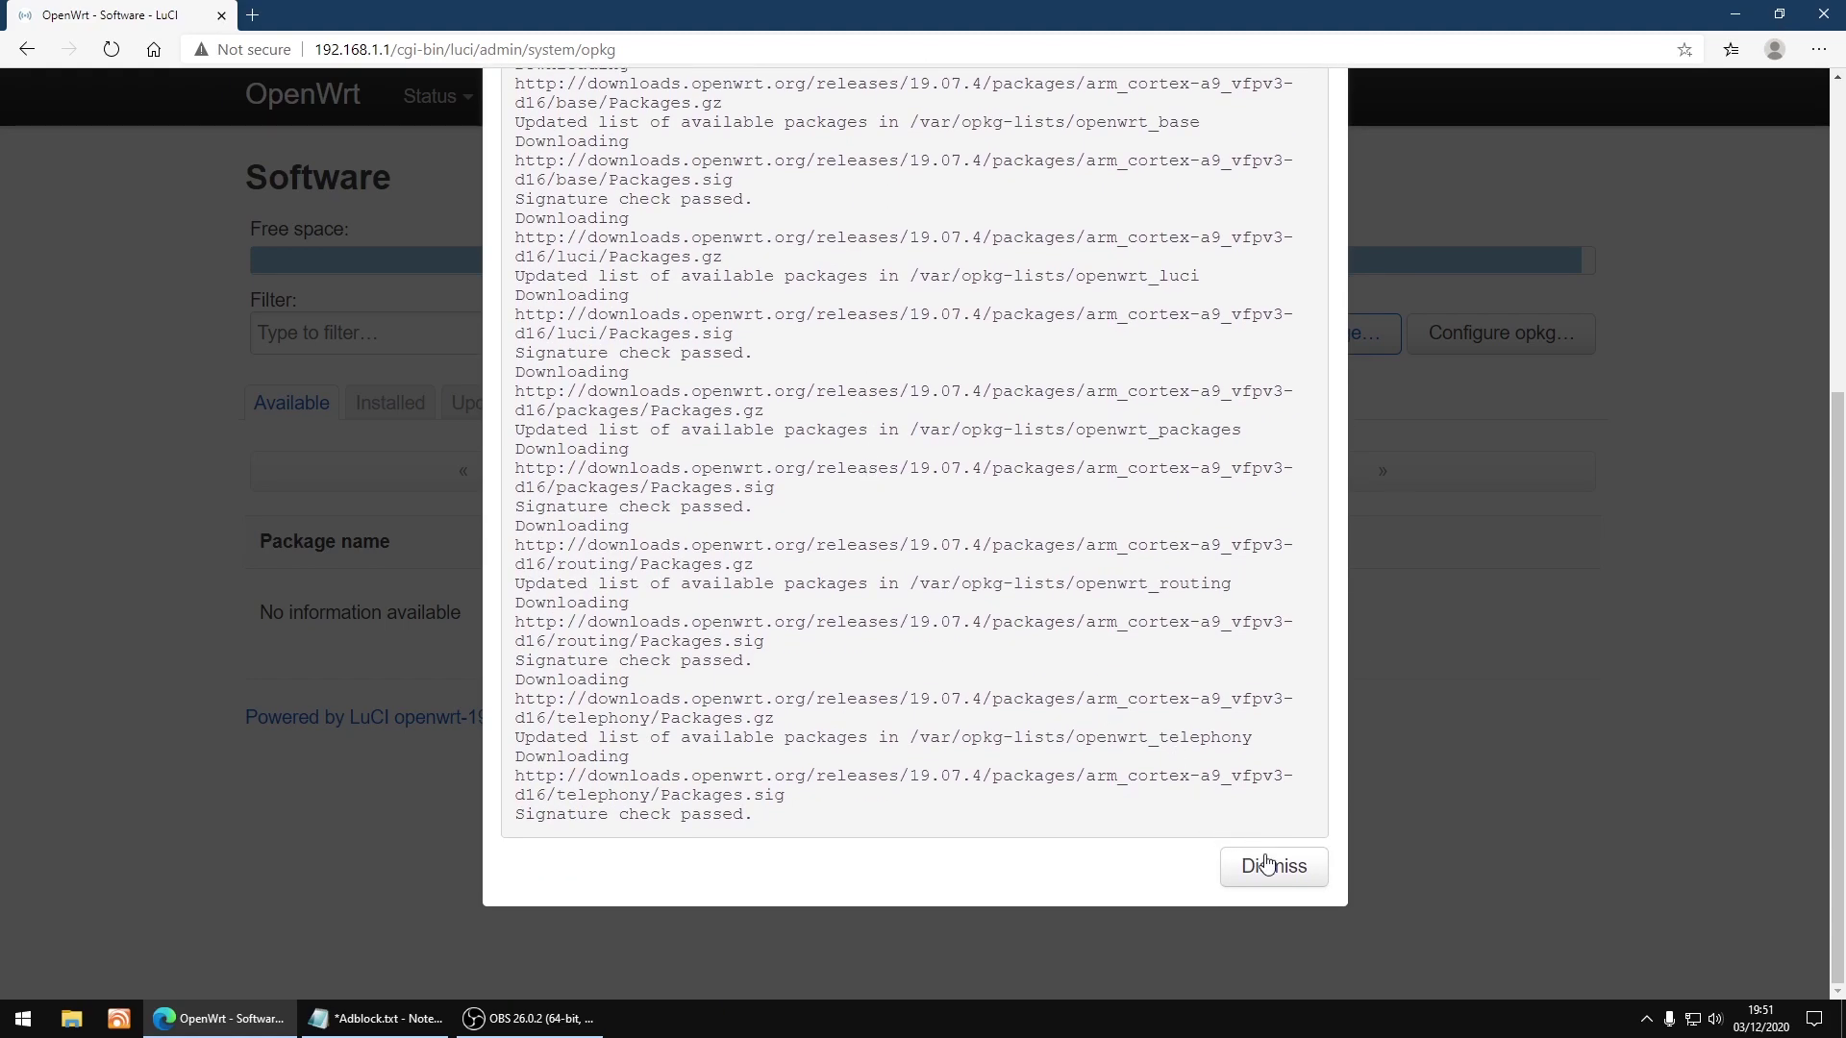
pyautogui.click(1276, 871)
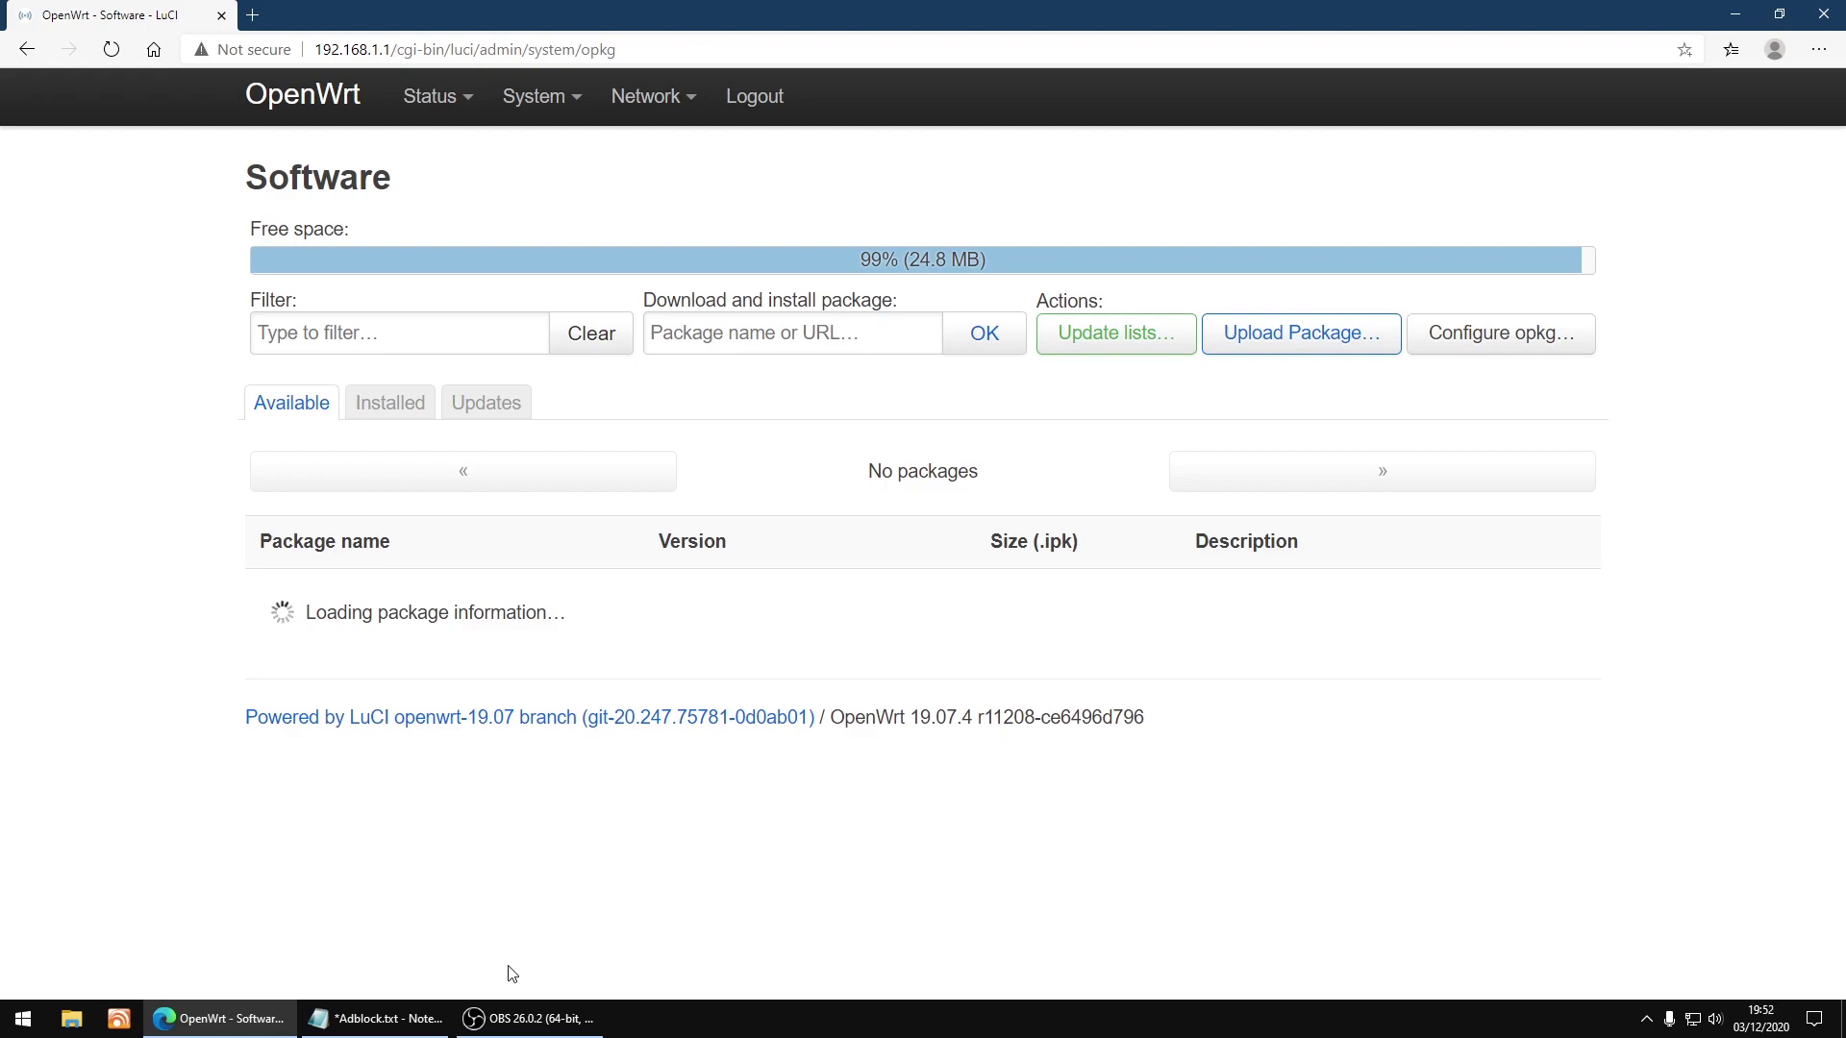
# Filter the Software package list by 'adblock', using the name copied from Notepad
pyautogui.click(375, 1018)
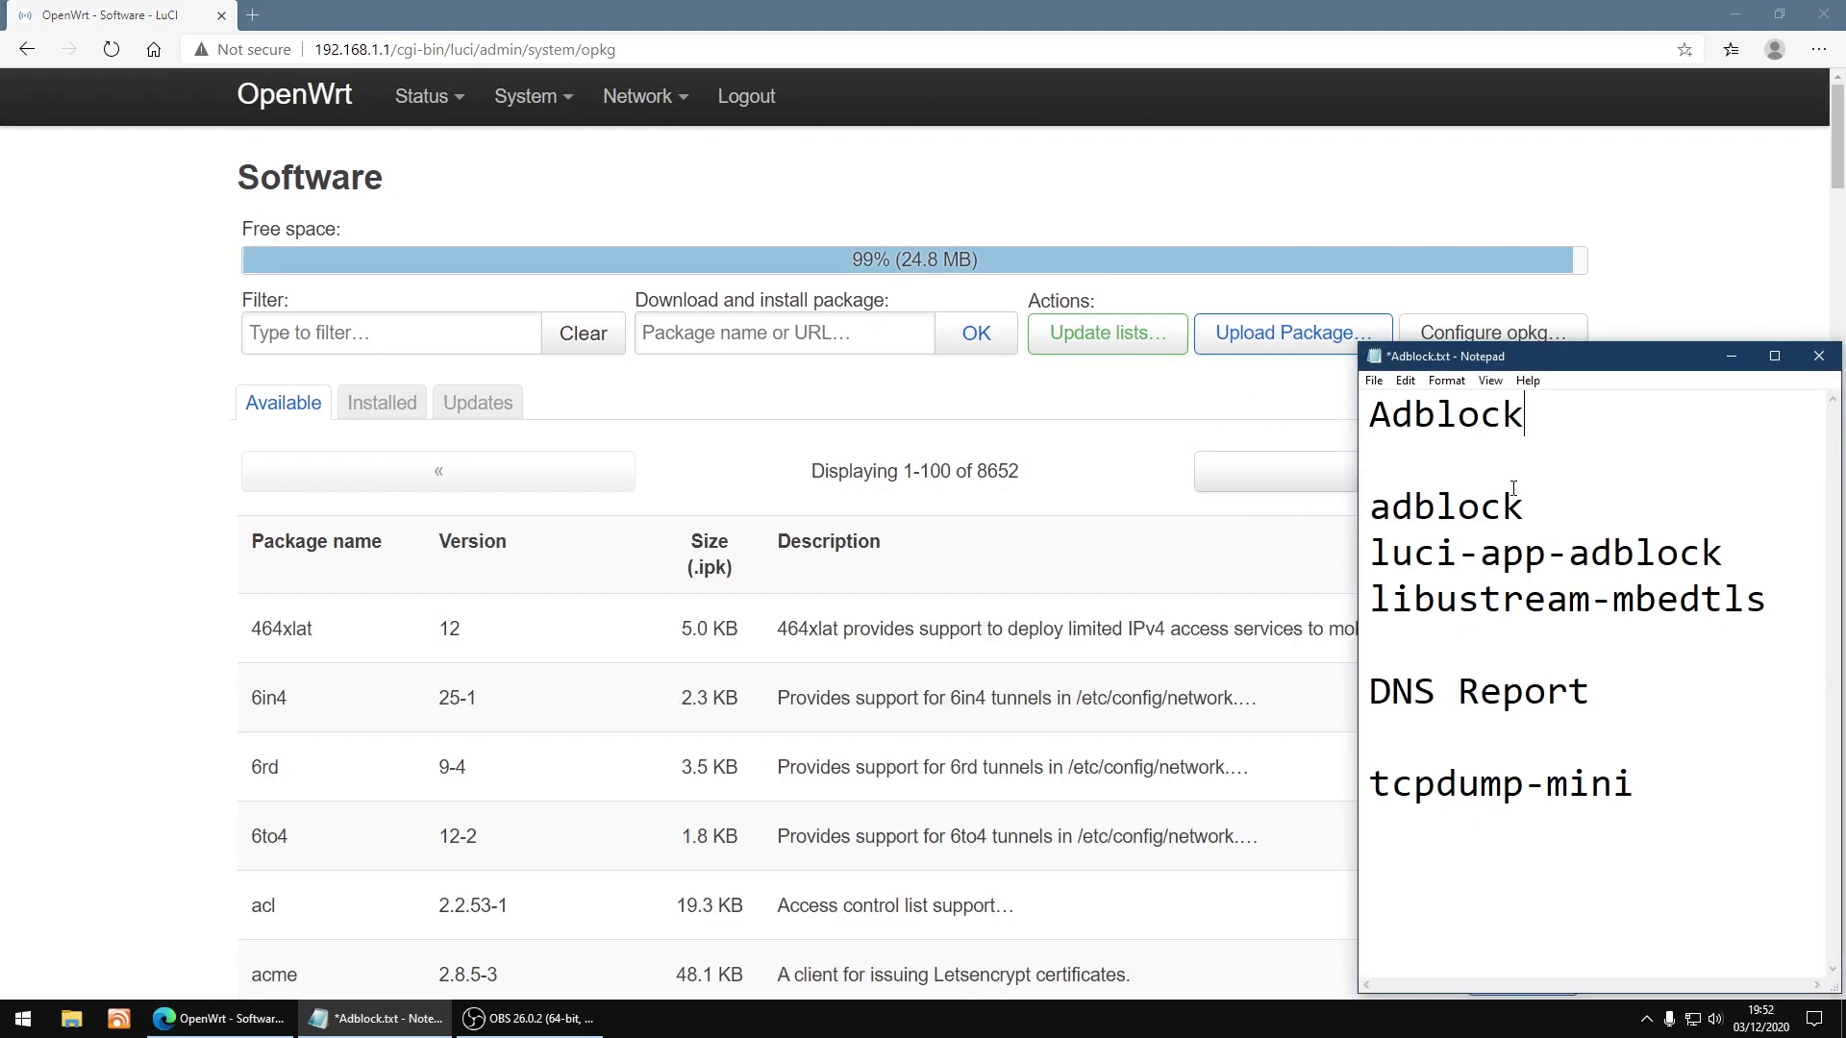
pyautogui.moveTo(1527, 507); pyautogui.dragTo(1369, 510)
pyautogui.rightClick(1390, 511)
pyautogui.click(1463, 572)
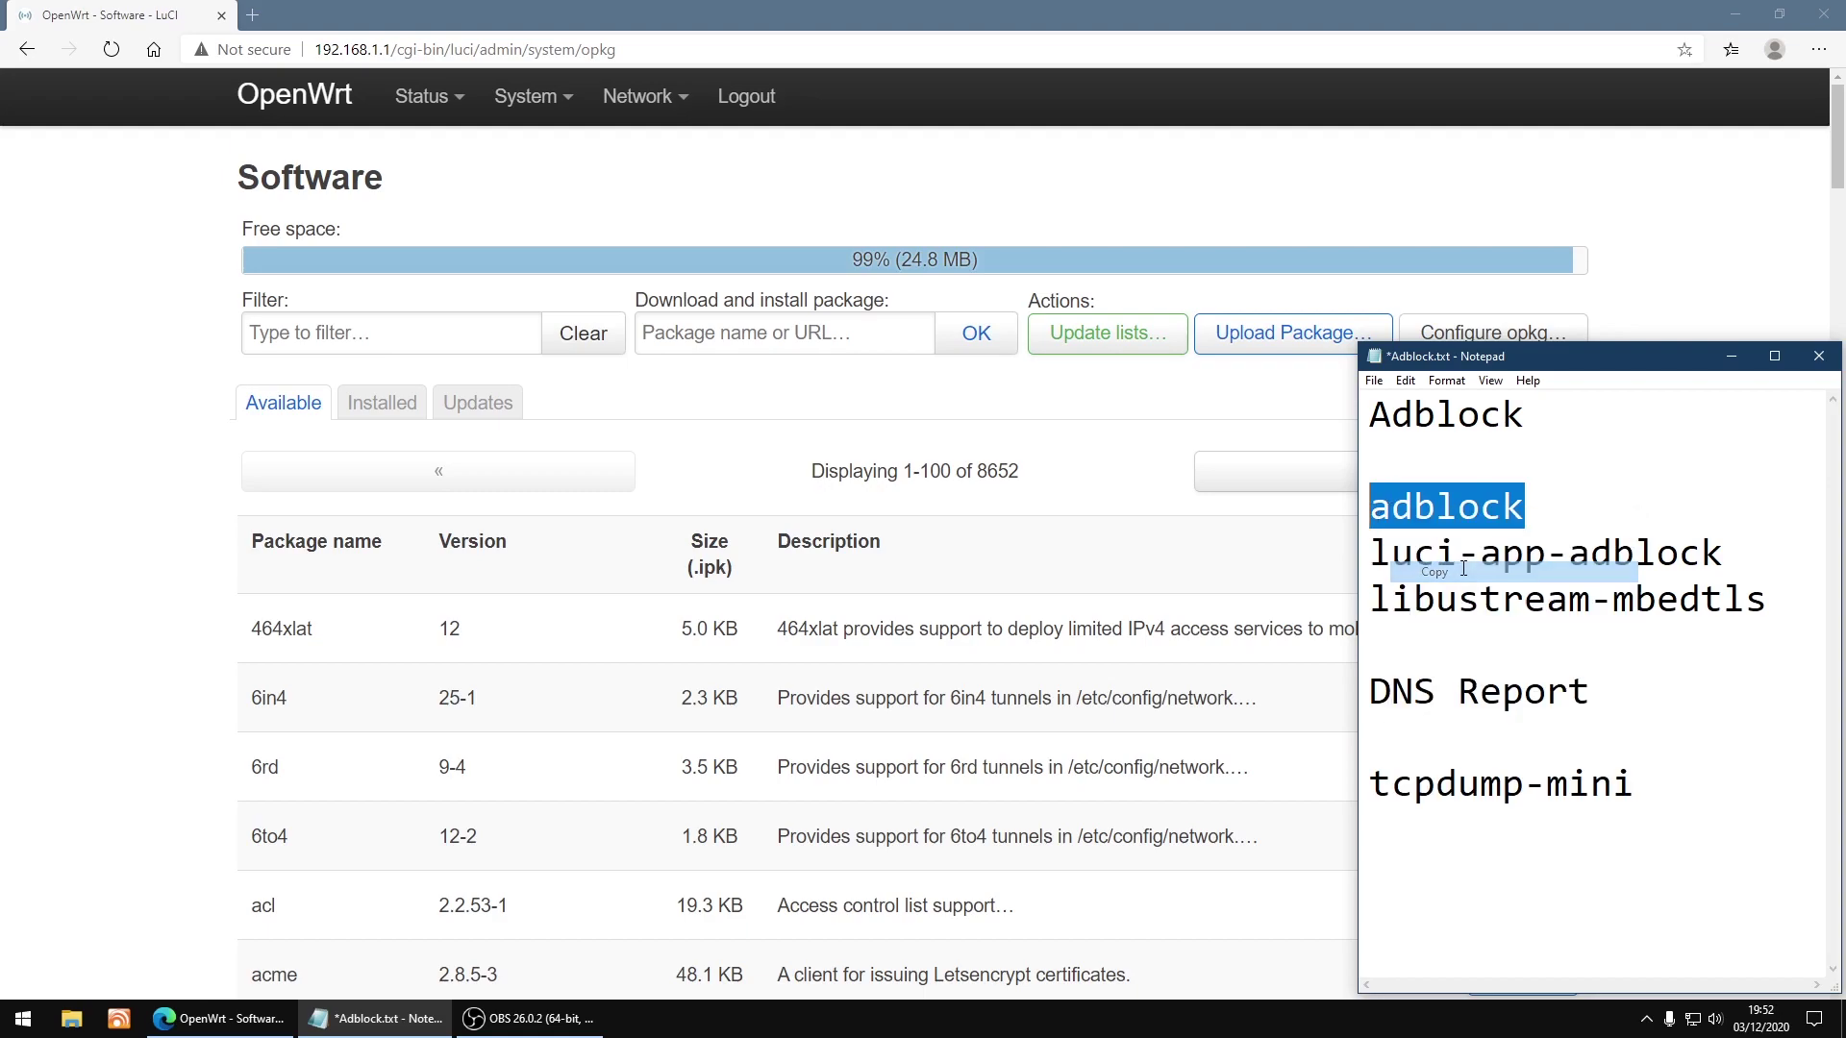
pyautogui.click(317, 341)
pyautogui.rightClick(311, 348)
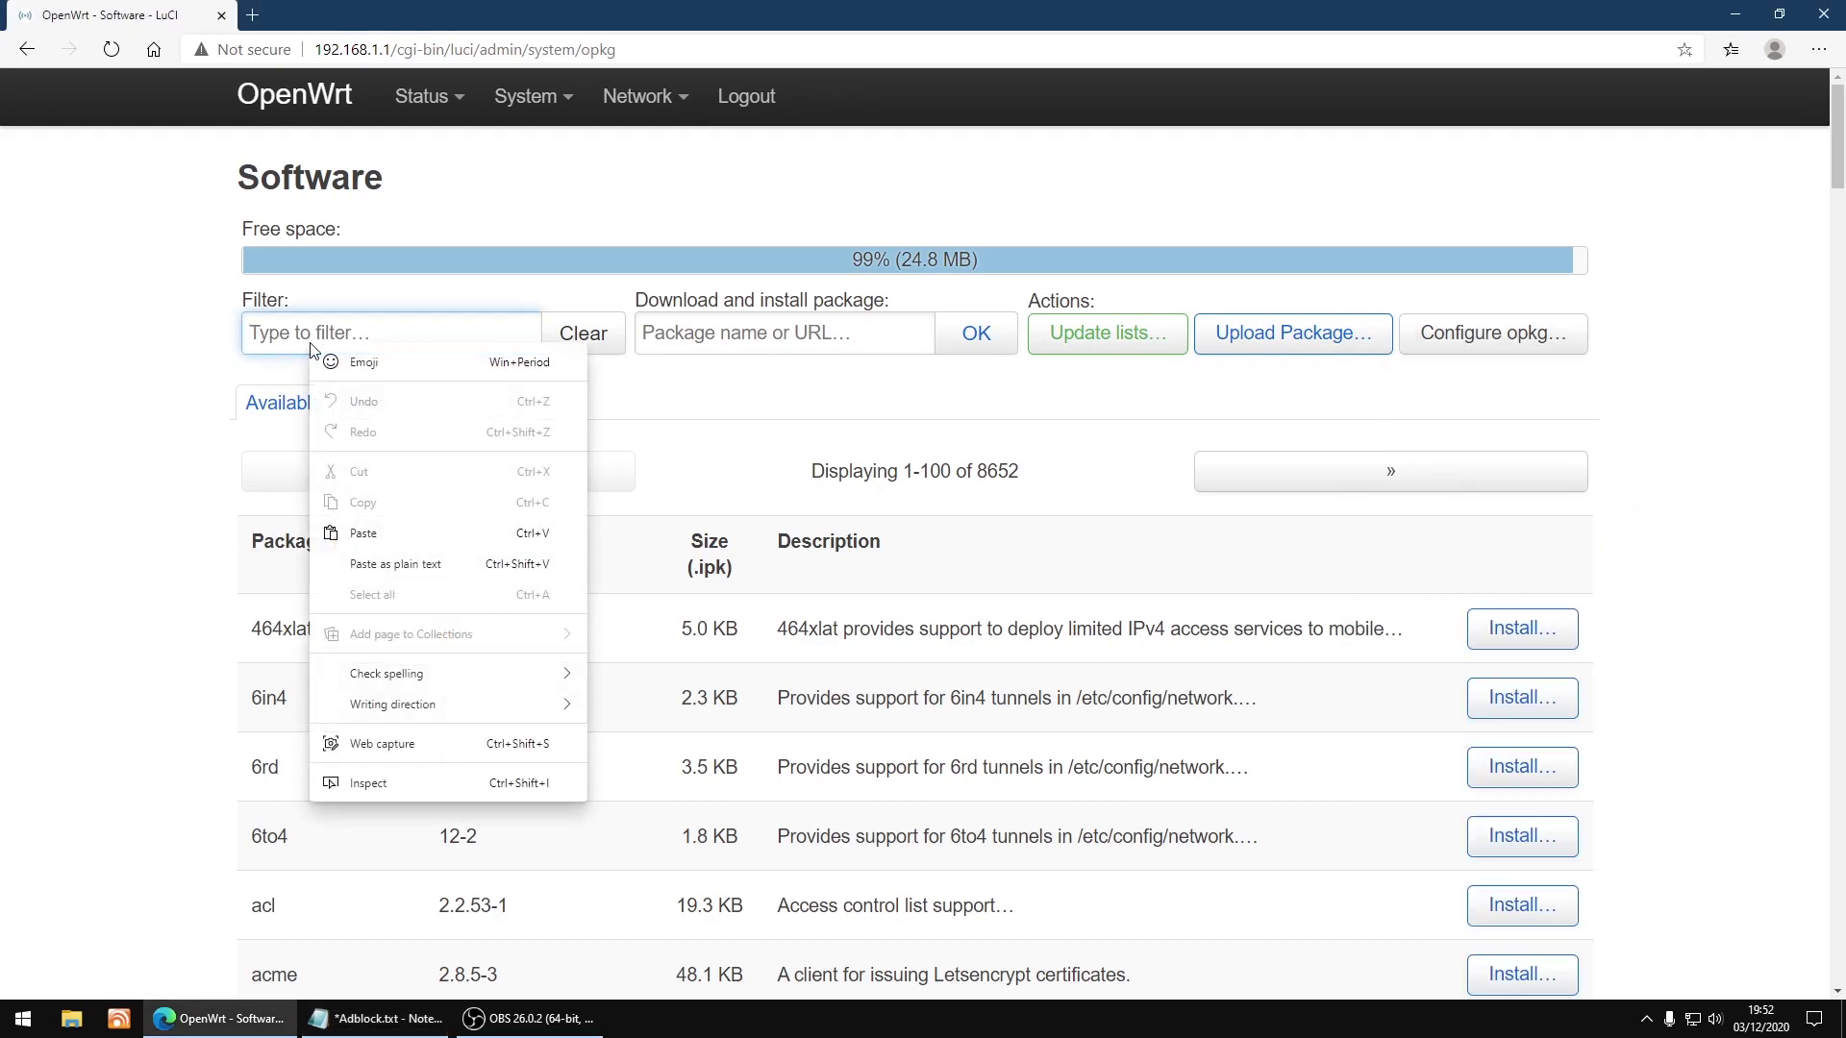
pyautogui.click(383, 532)
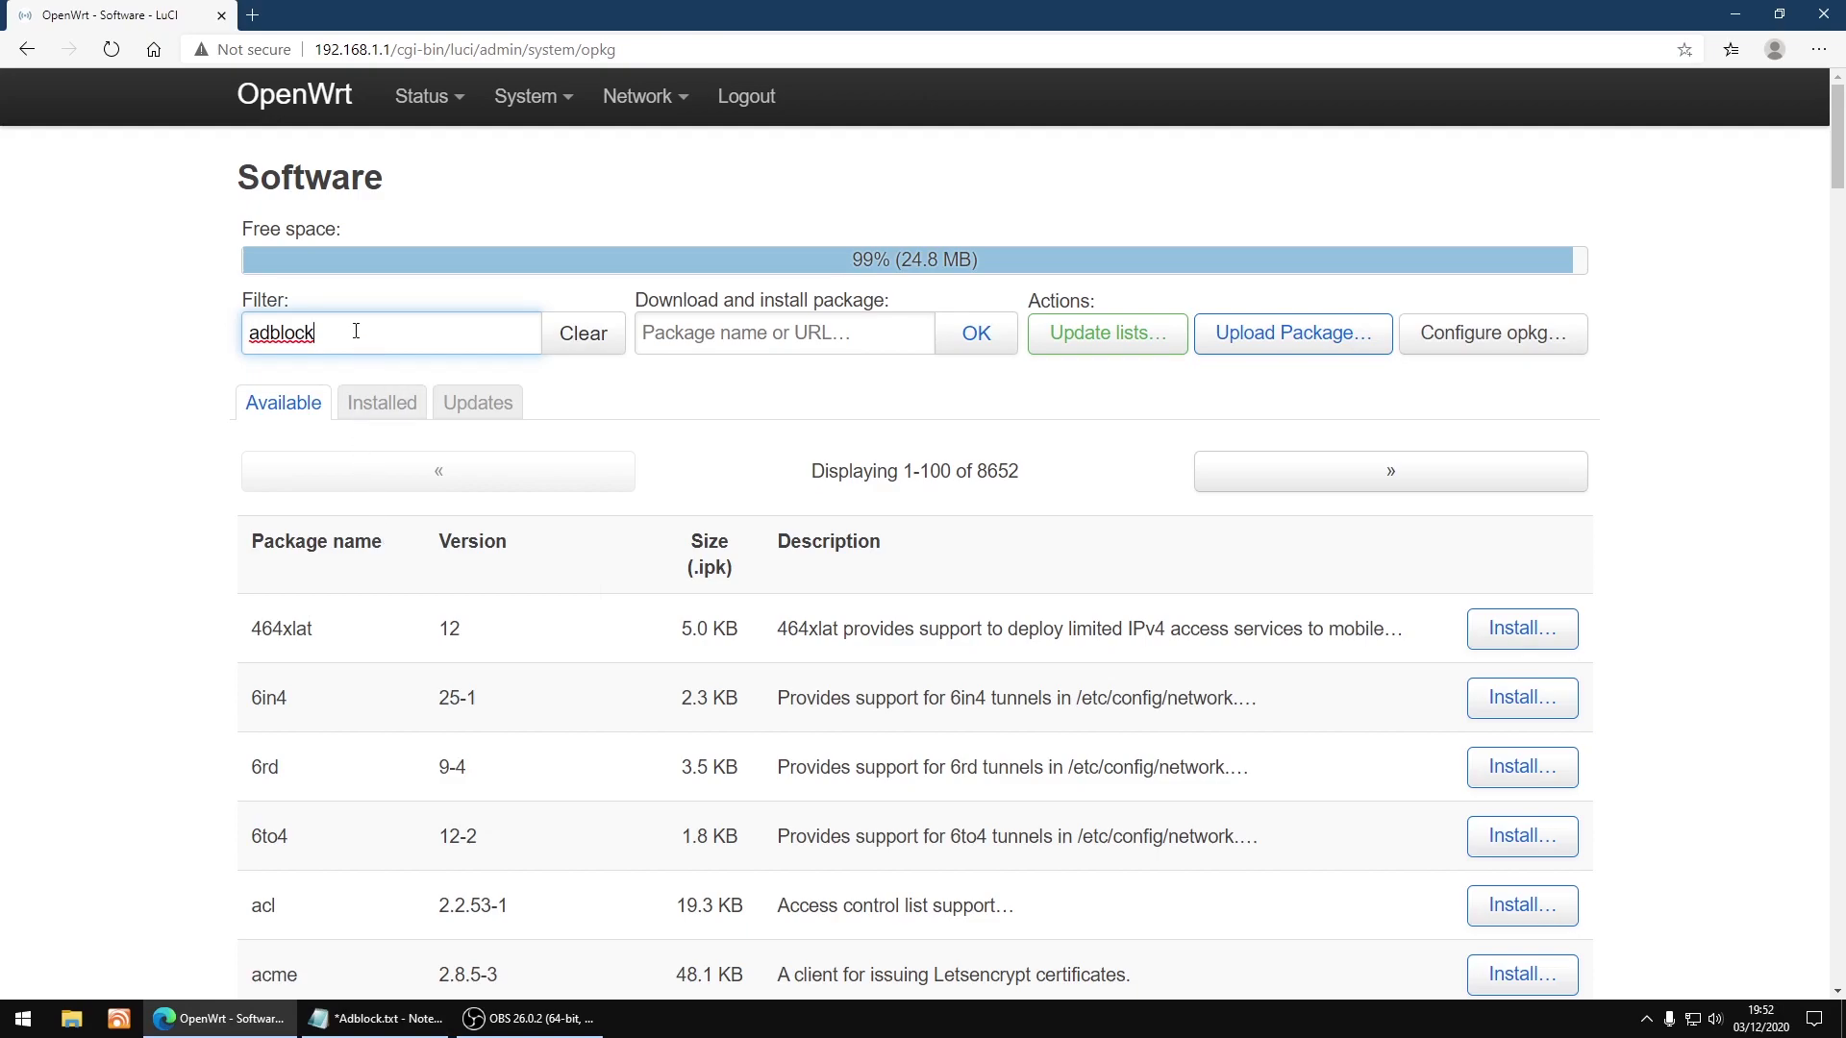
pyautogui.press('Return')
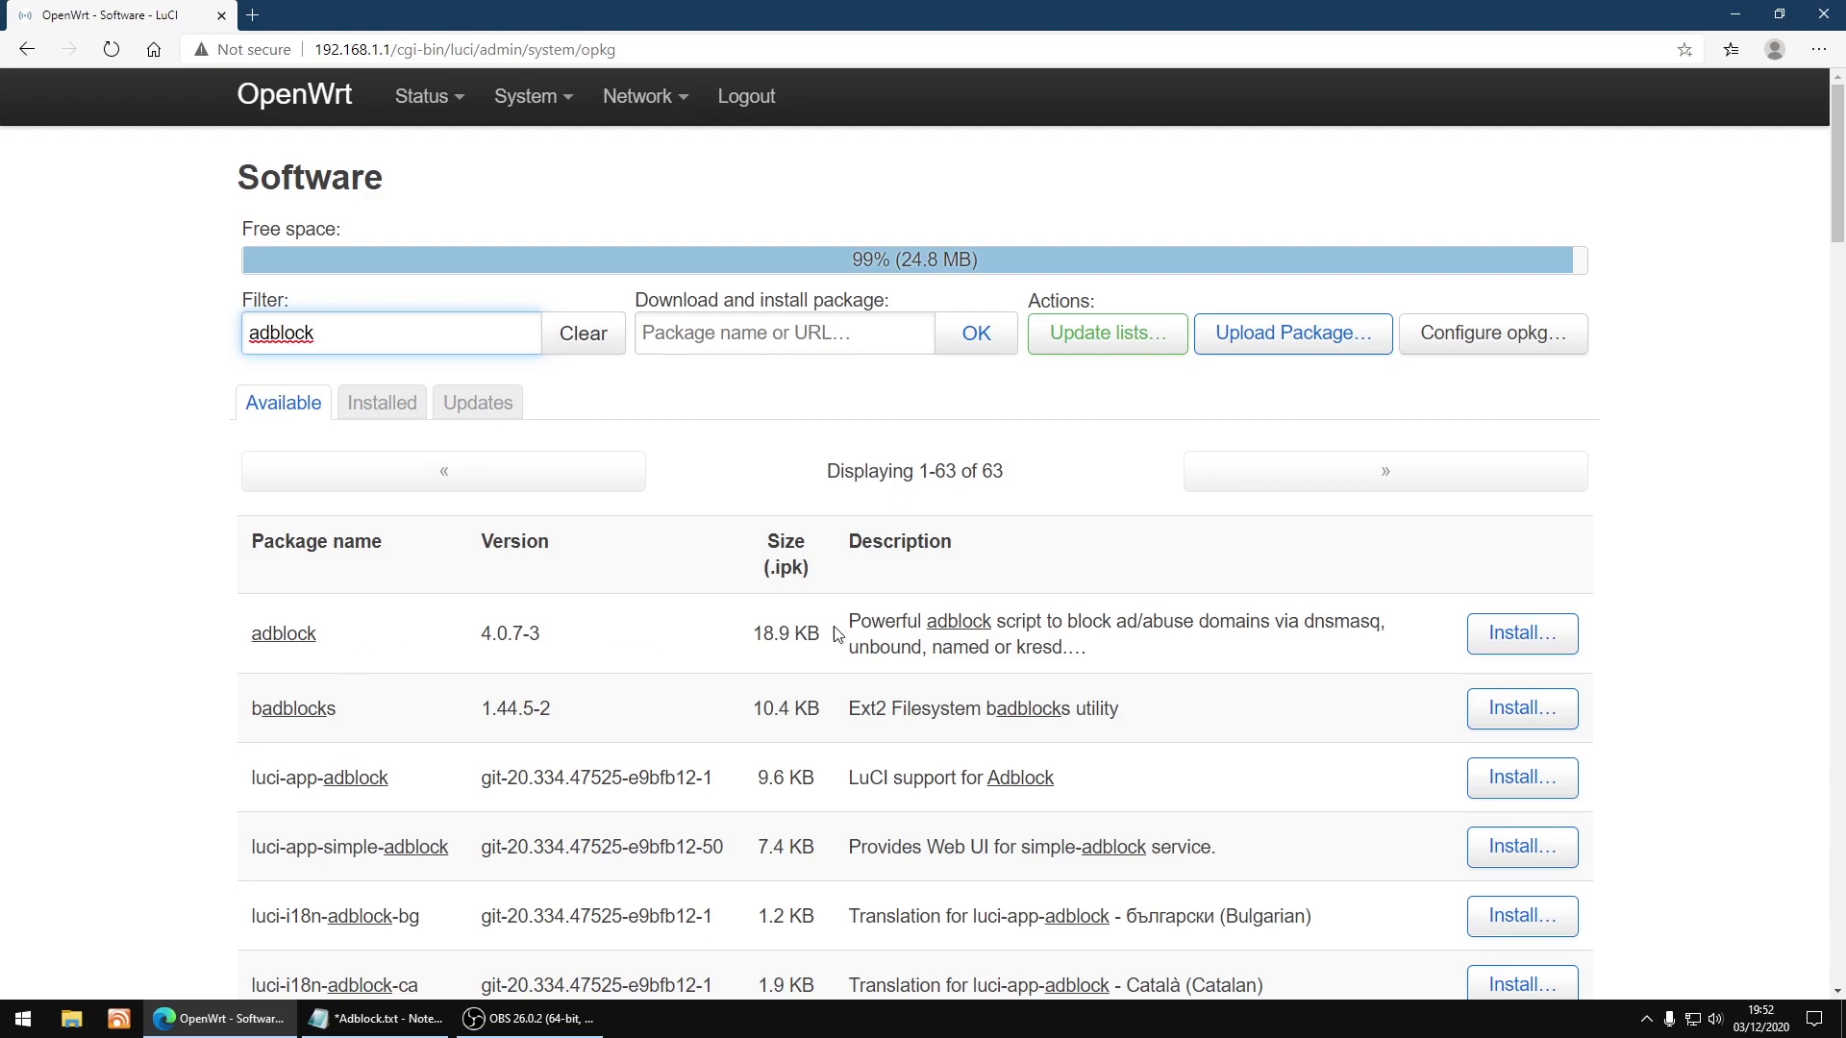
# Install the adblock 4.0.7-3 package
pyautogui.click(1519, 641)
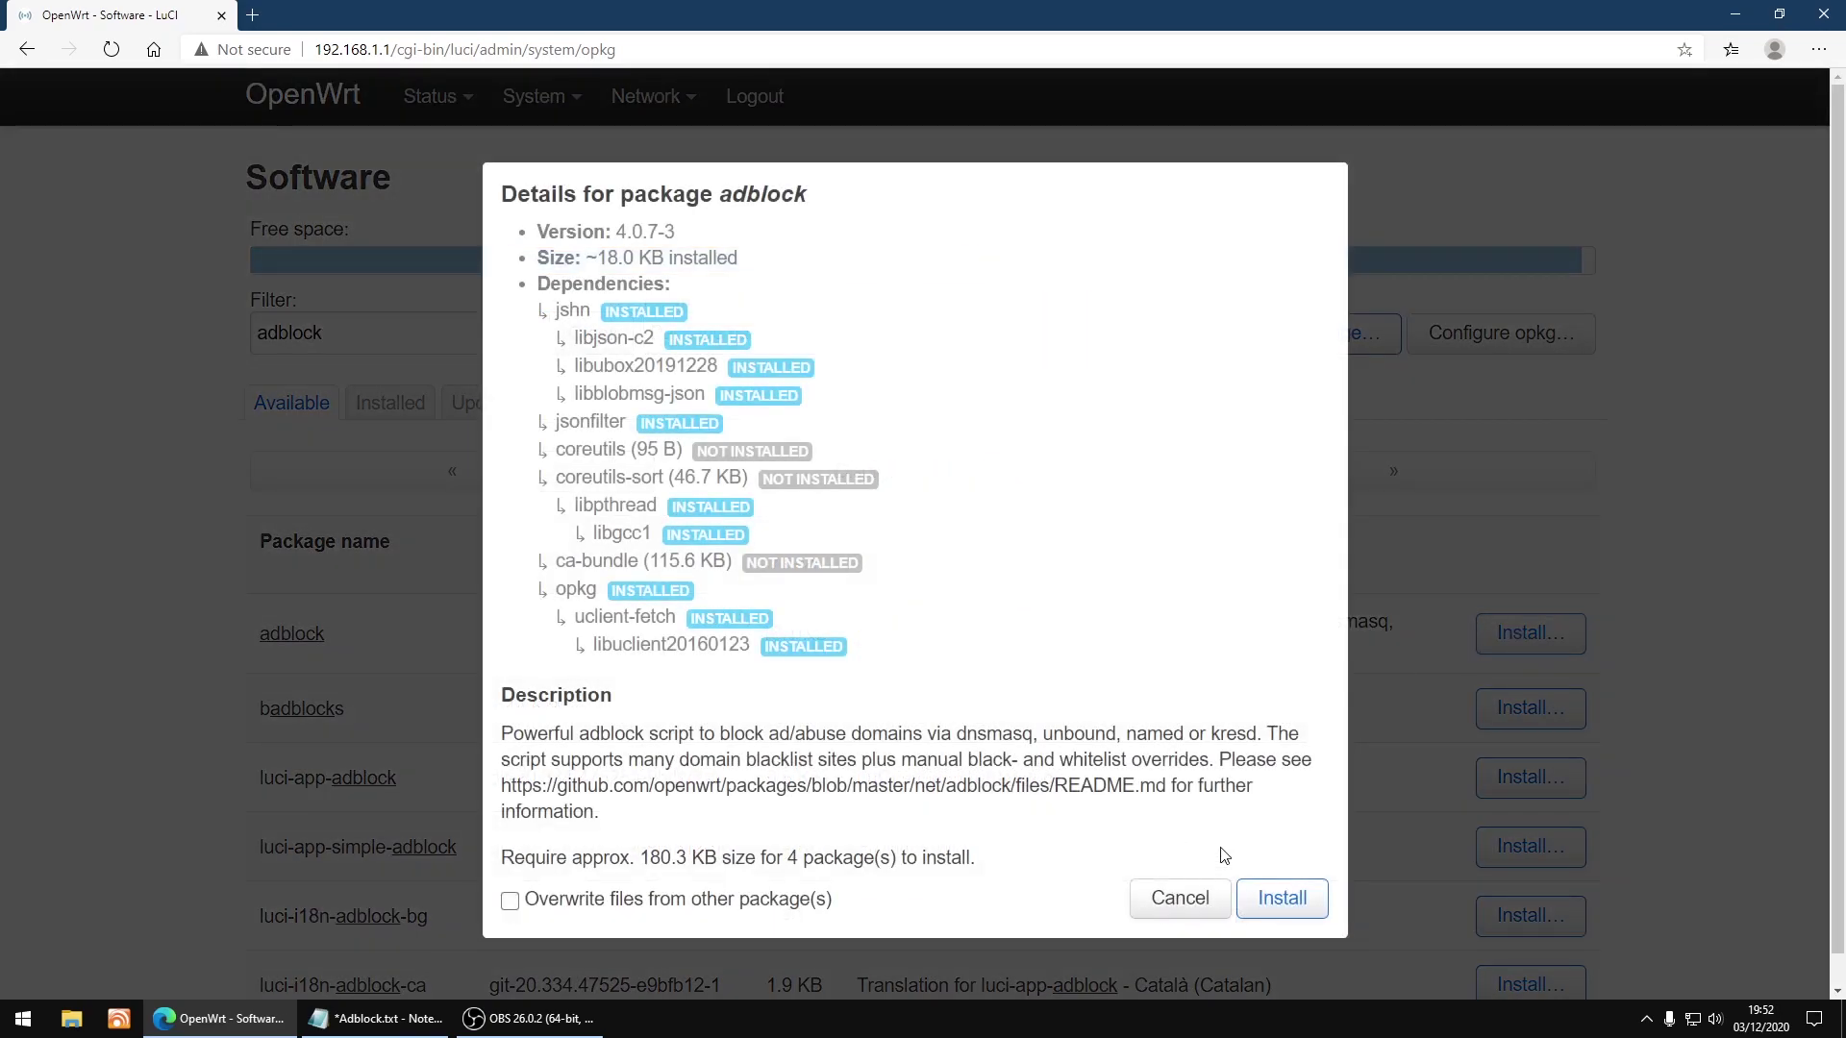
pyautogui.click(1284, 898)
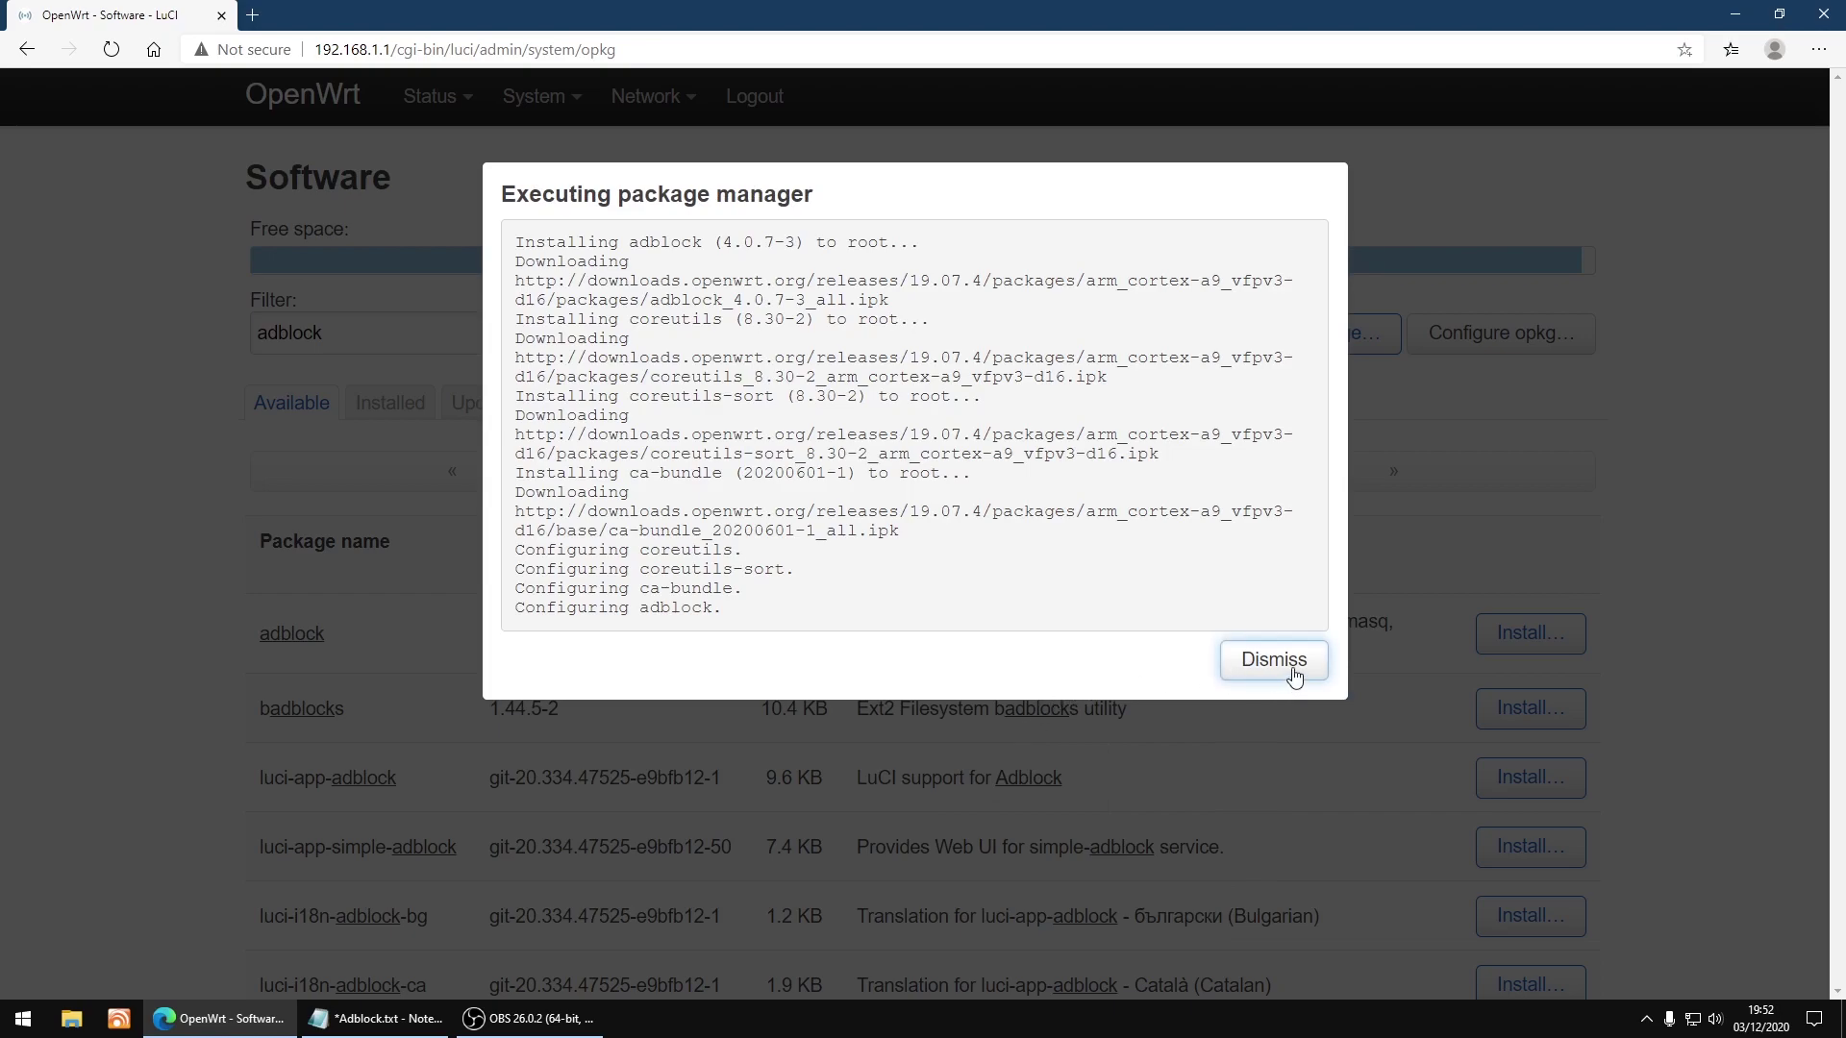
pyautogui.click(1294, 677)
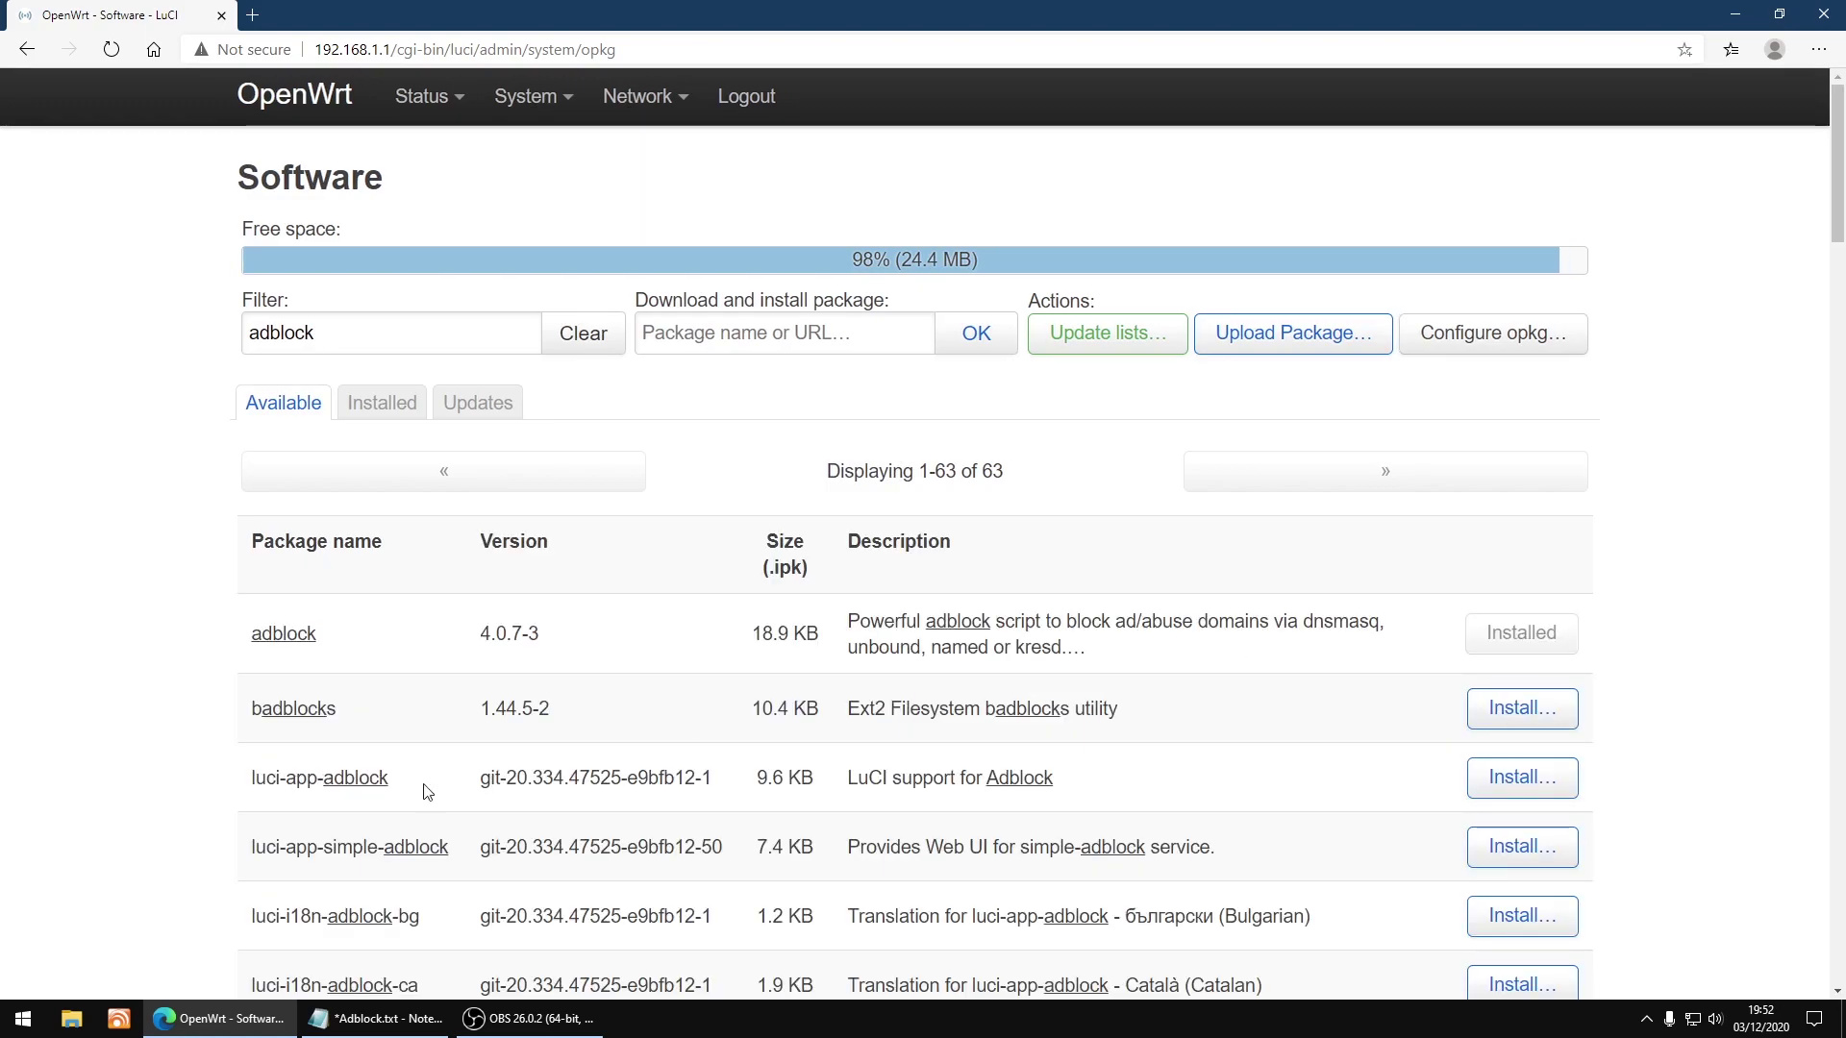
# Install the luci-app-adblock package
pyautogui.click(1524, 783)
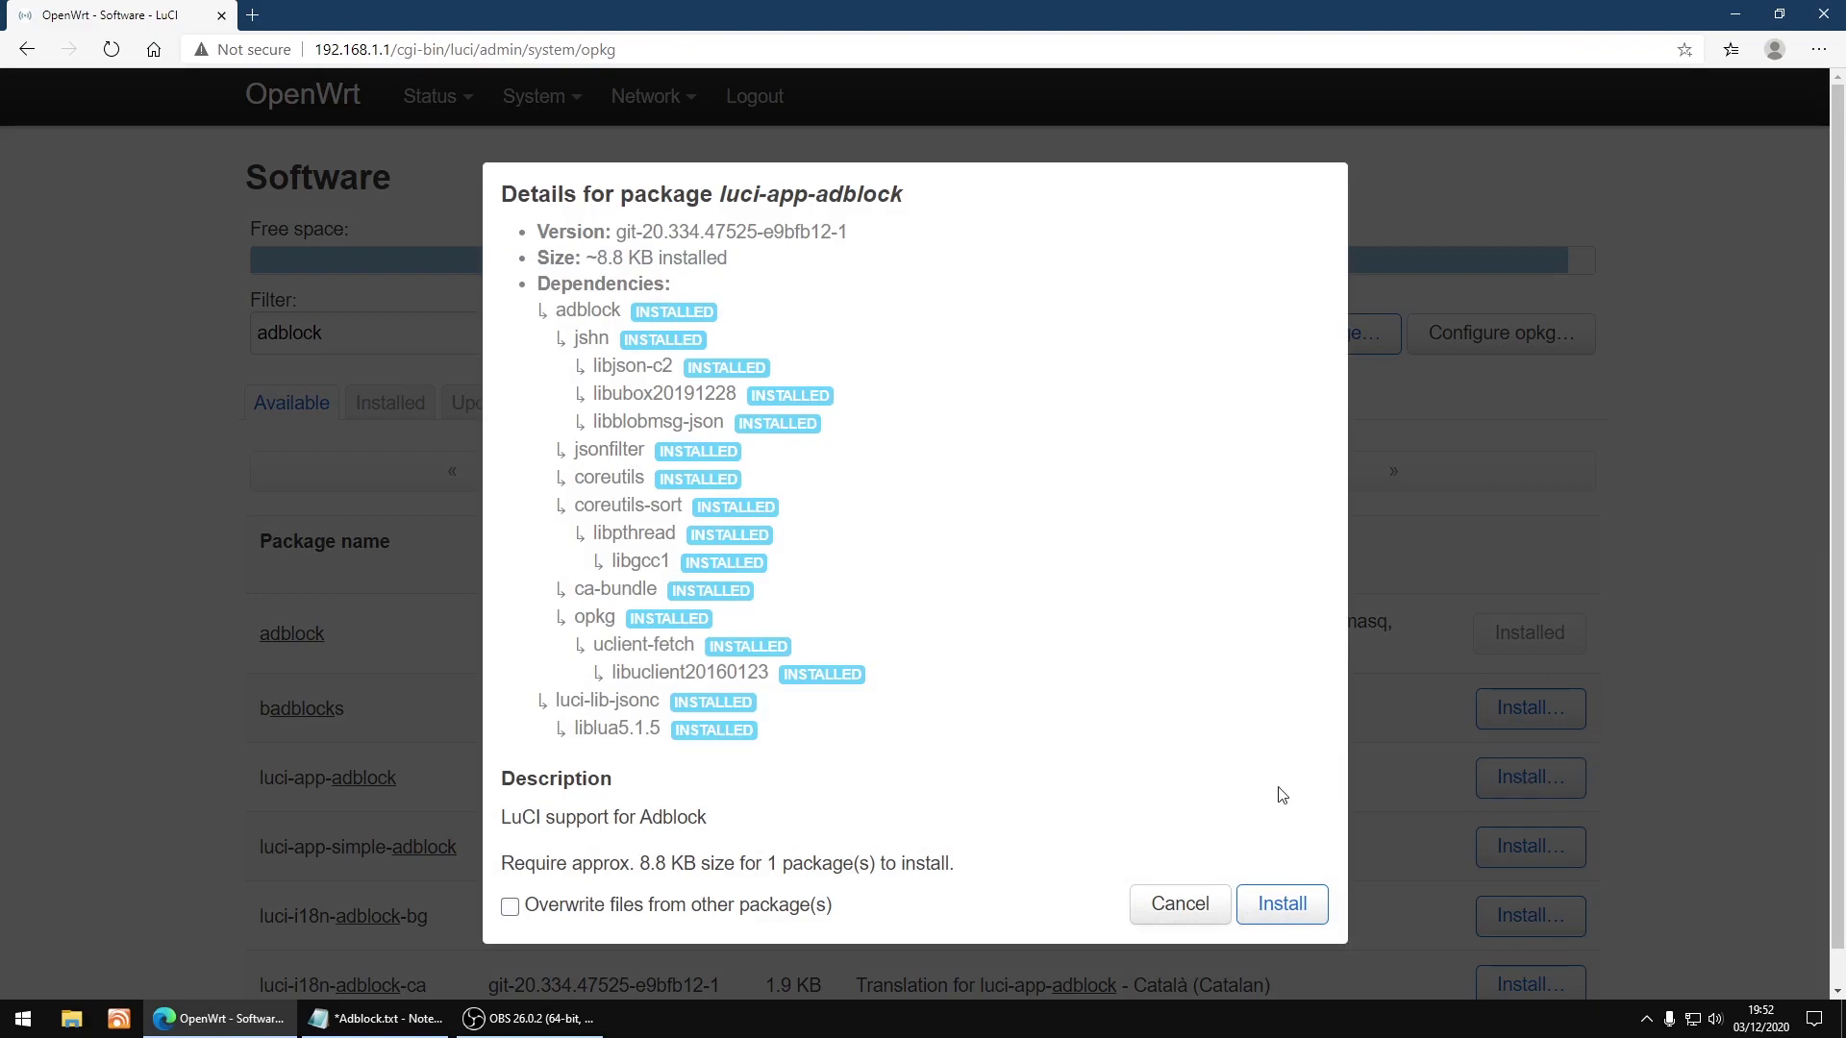
pyautogui.click(1283, 906)
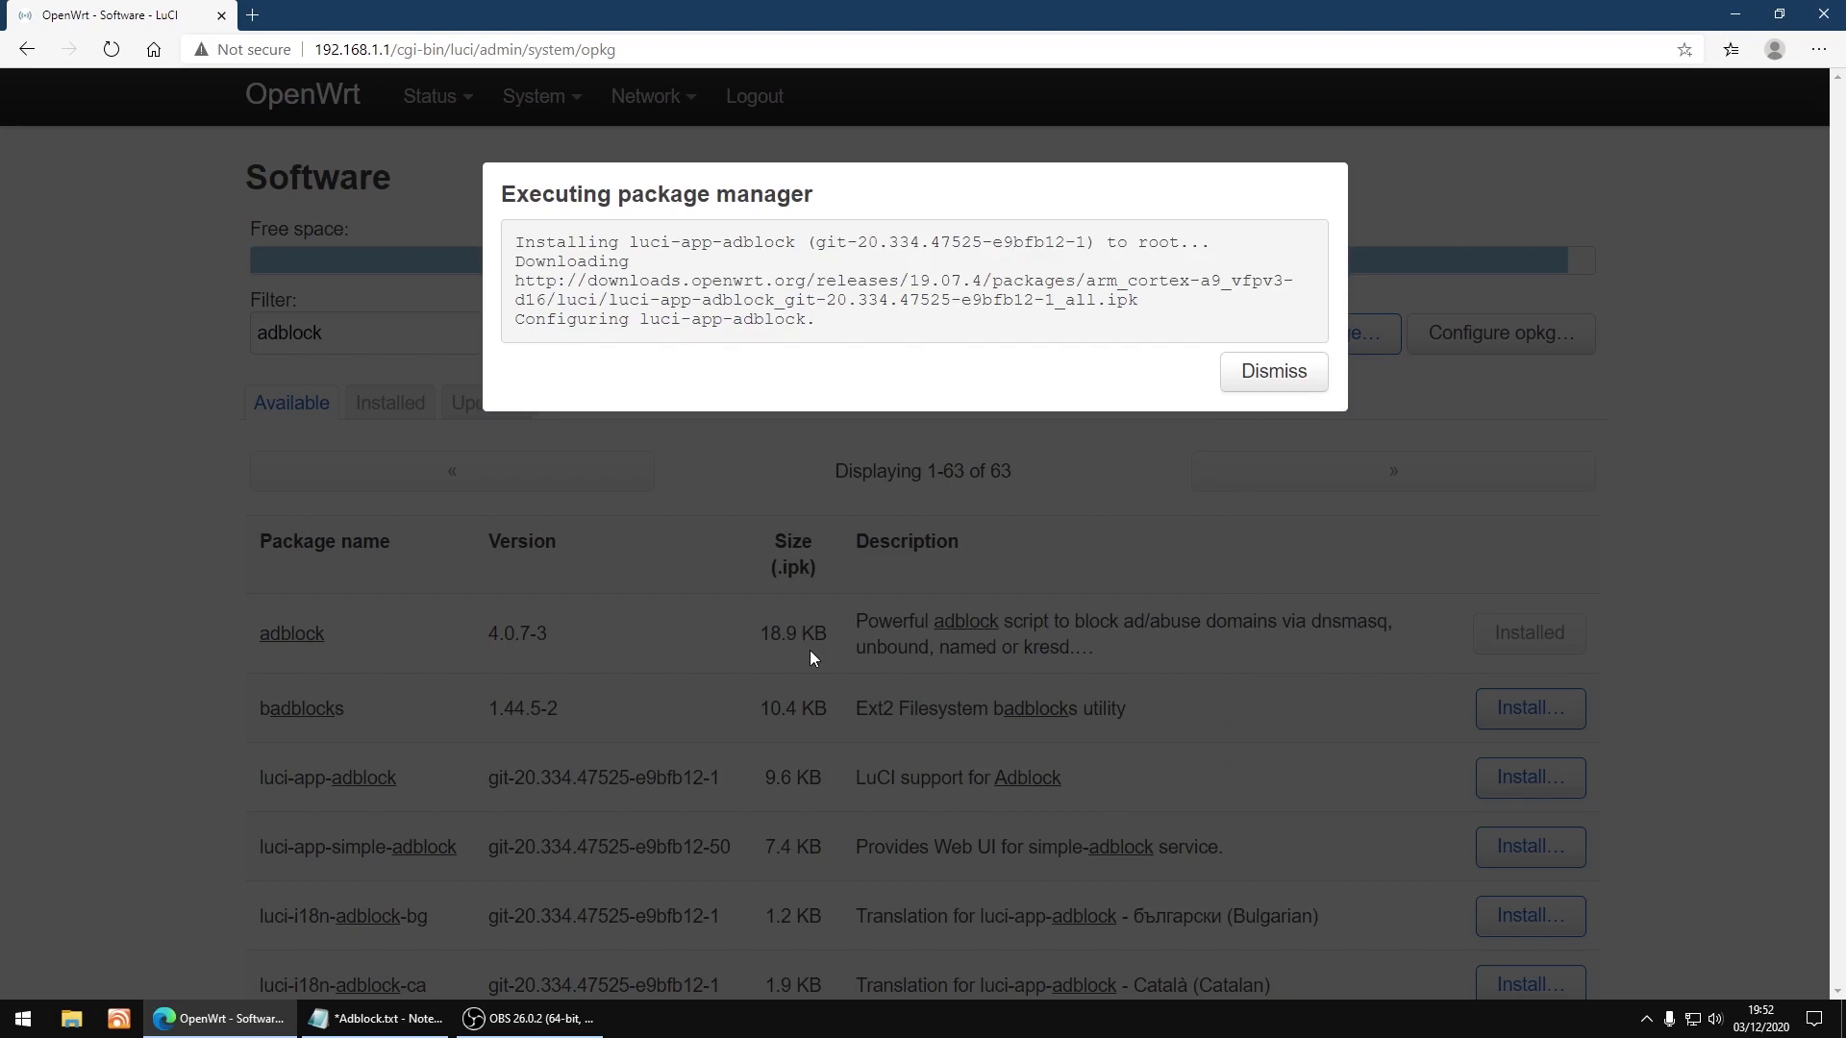
pyautogui.click(1262, 381)
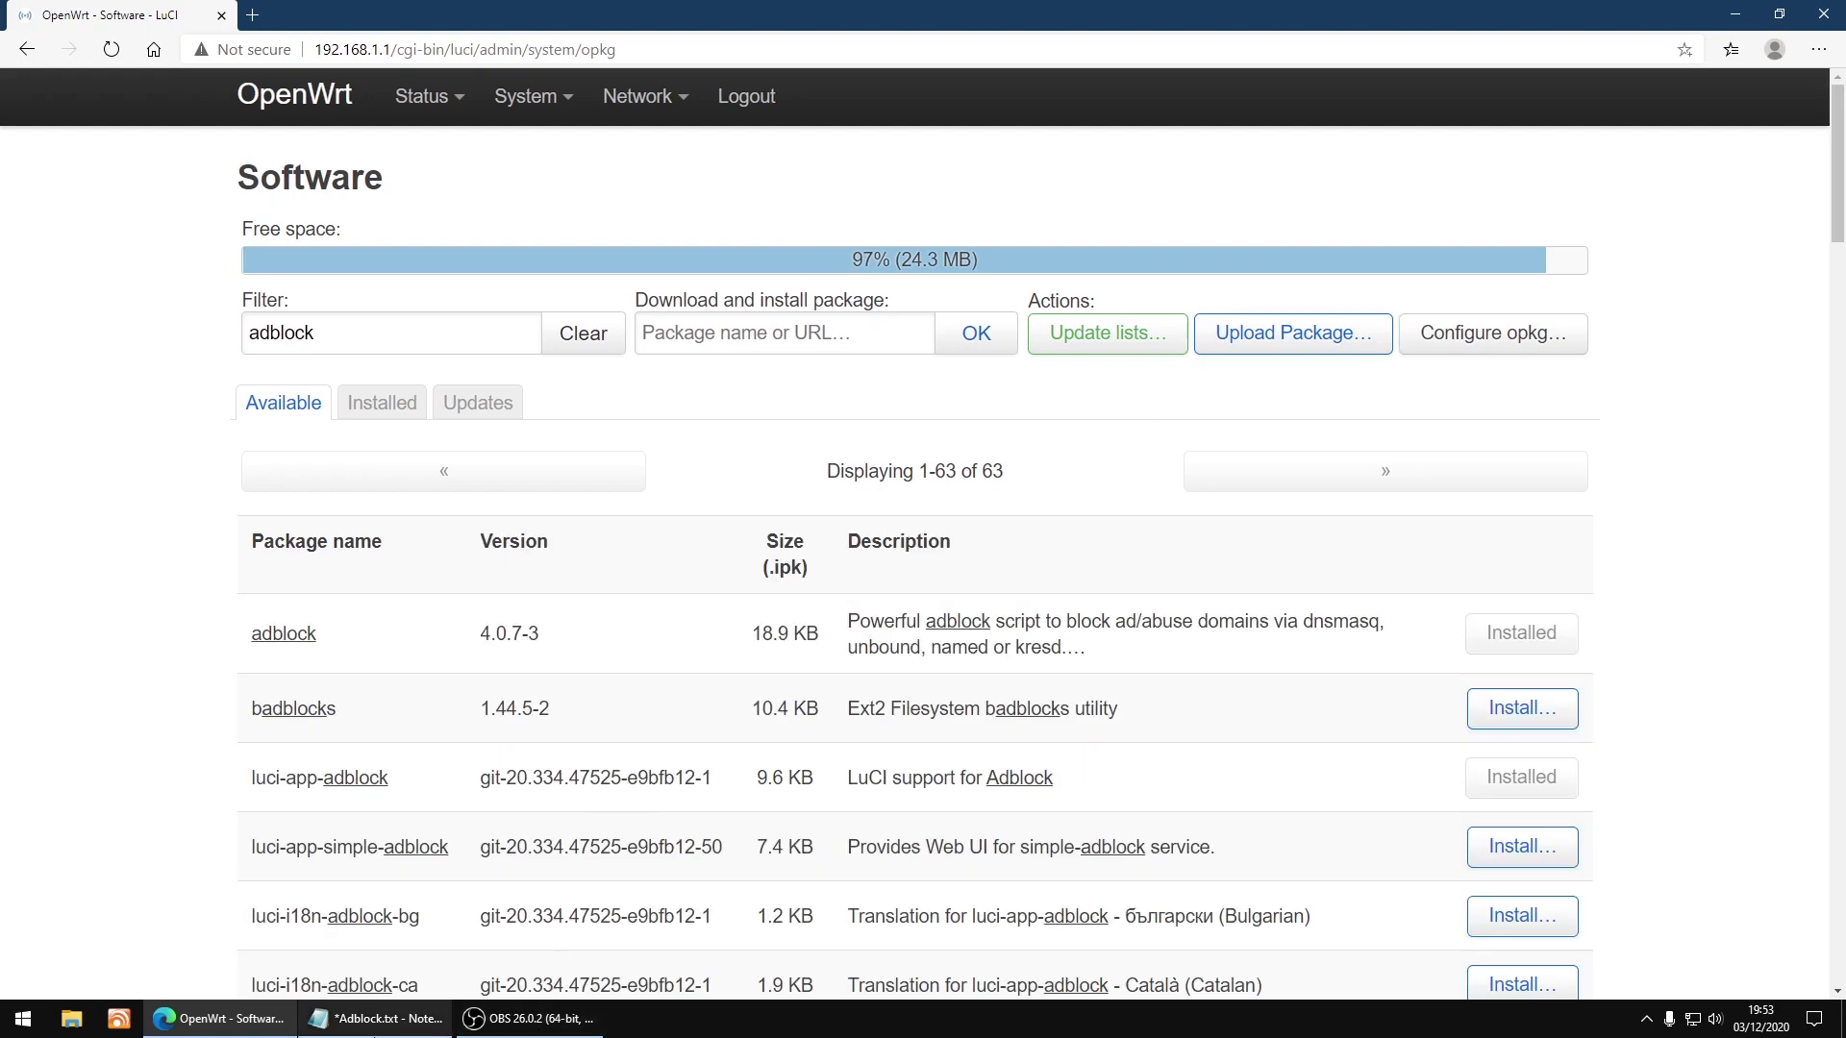
# Replace the package filter with 'libustream-mbedtls' copied from the Notepad list
pyautogui.click(375, 1018)
pyautogui.click(1526, 506)
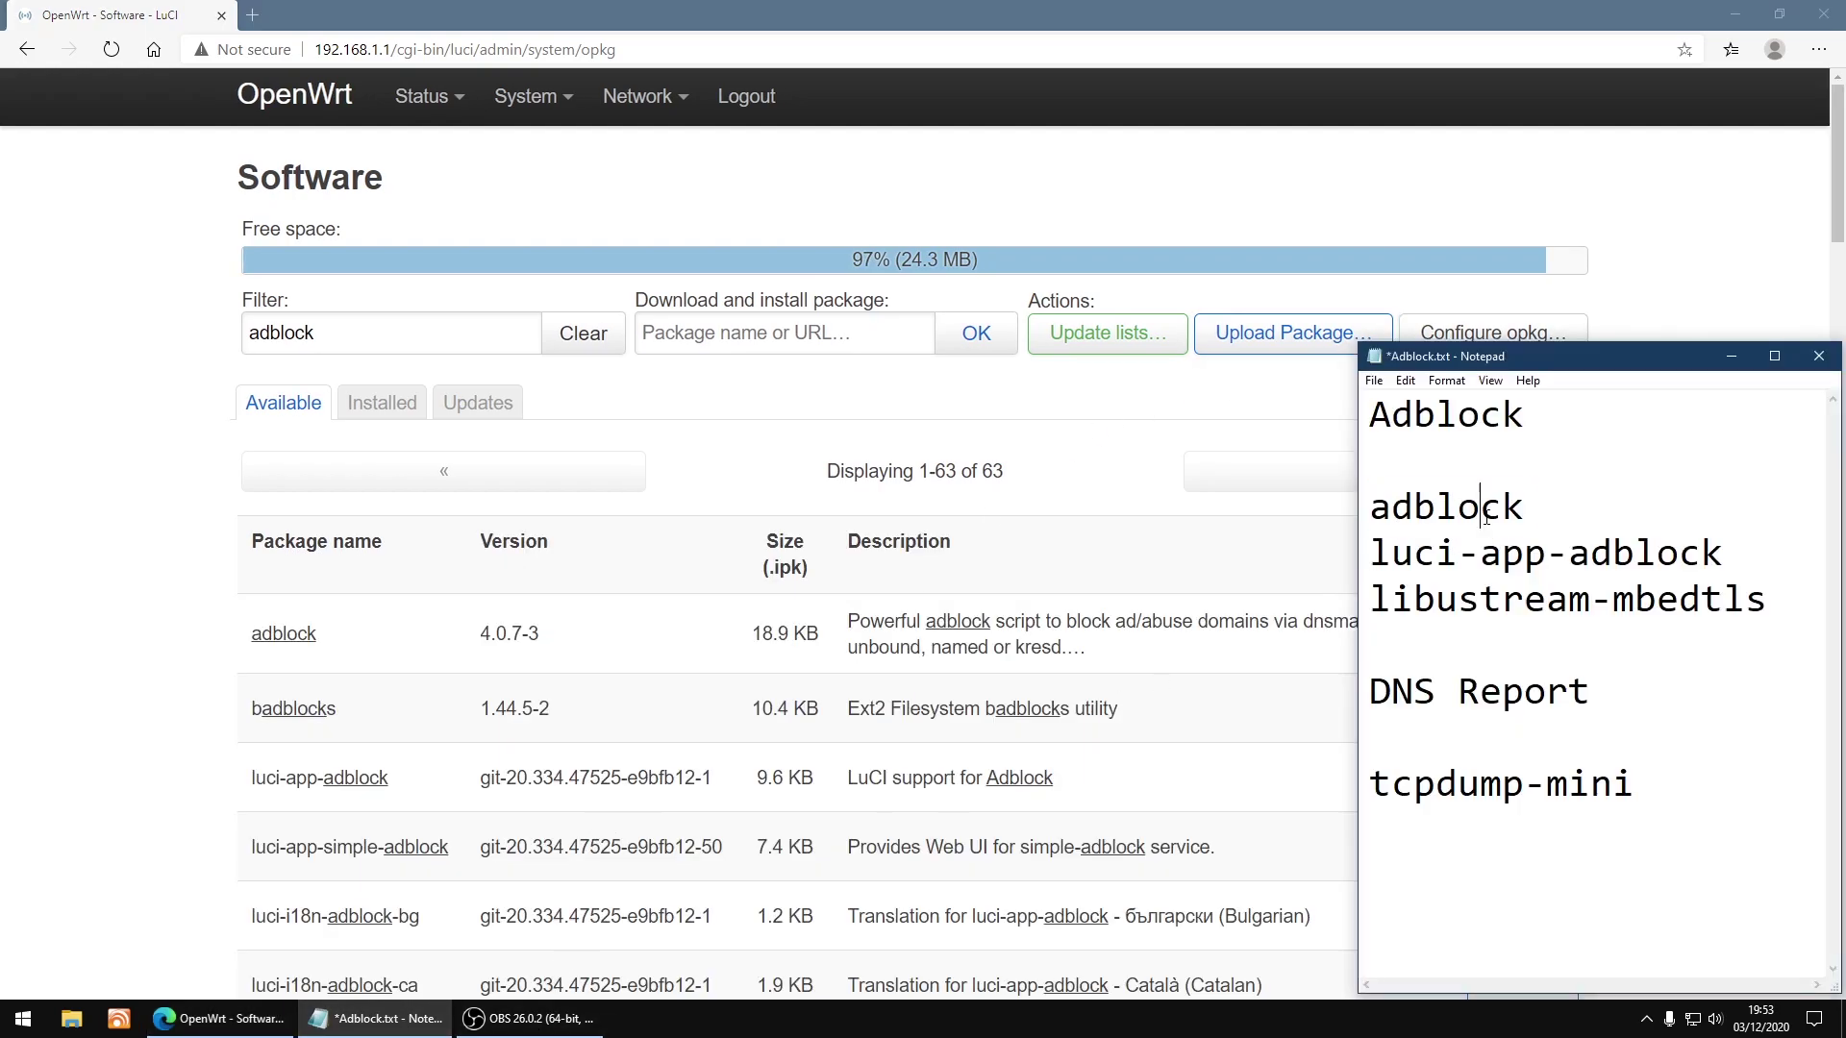
pyautogui.moveTo(1526, 507); pyautogui.dragTo(1369, 507)
pyautogui.moveTo(1724, 548); pyautogui.dragTo(1369, 553)
pyautogui.click(1765, 598)
pyautogui.moveTo(1765, 598); pyautogui.dragTo(1377, 598)
pyautogui.rightClick(1394, 598)
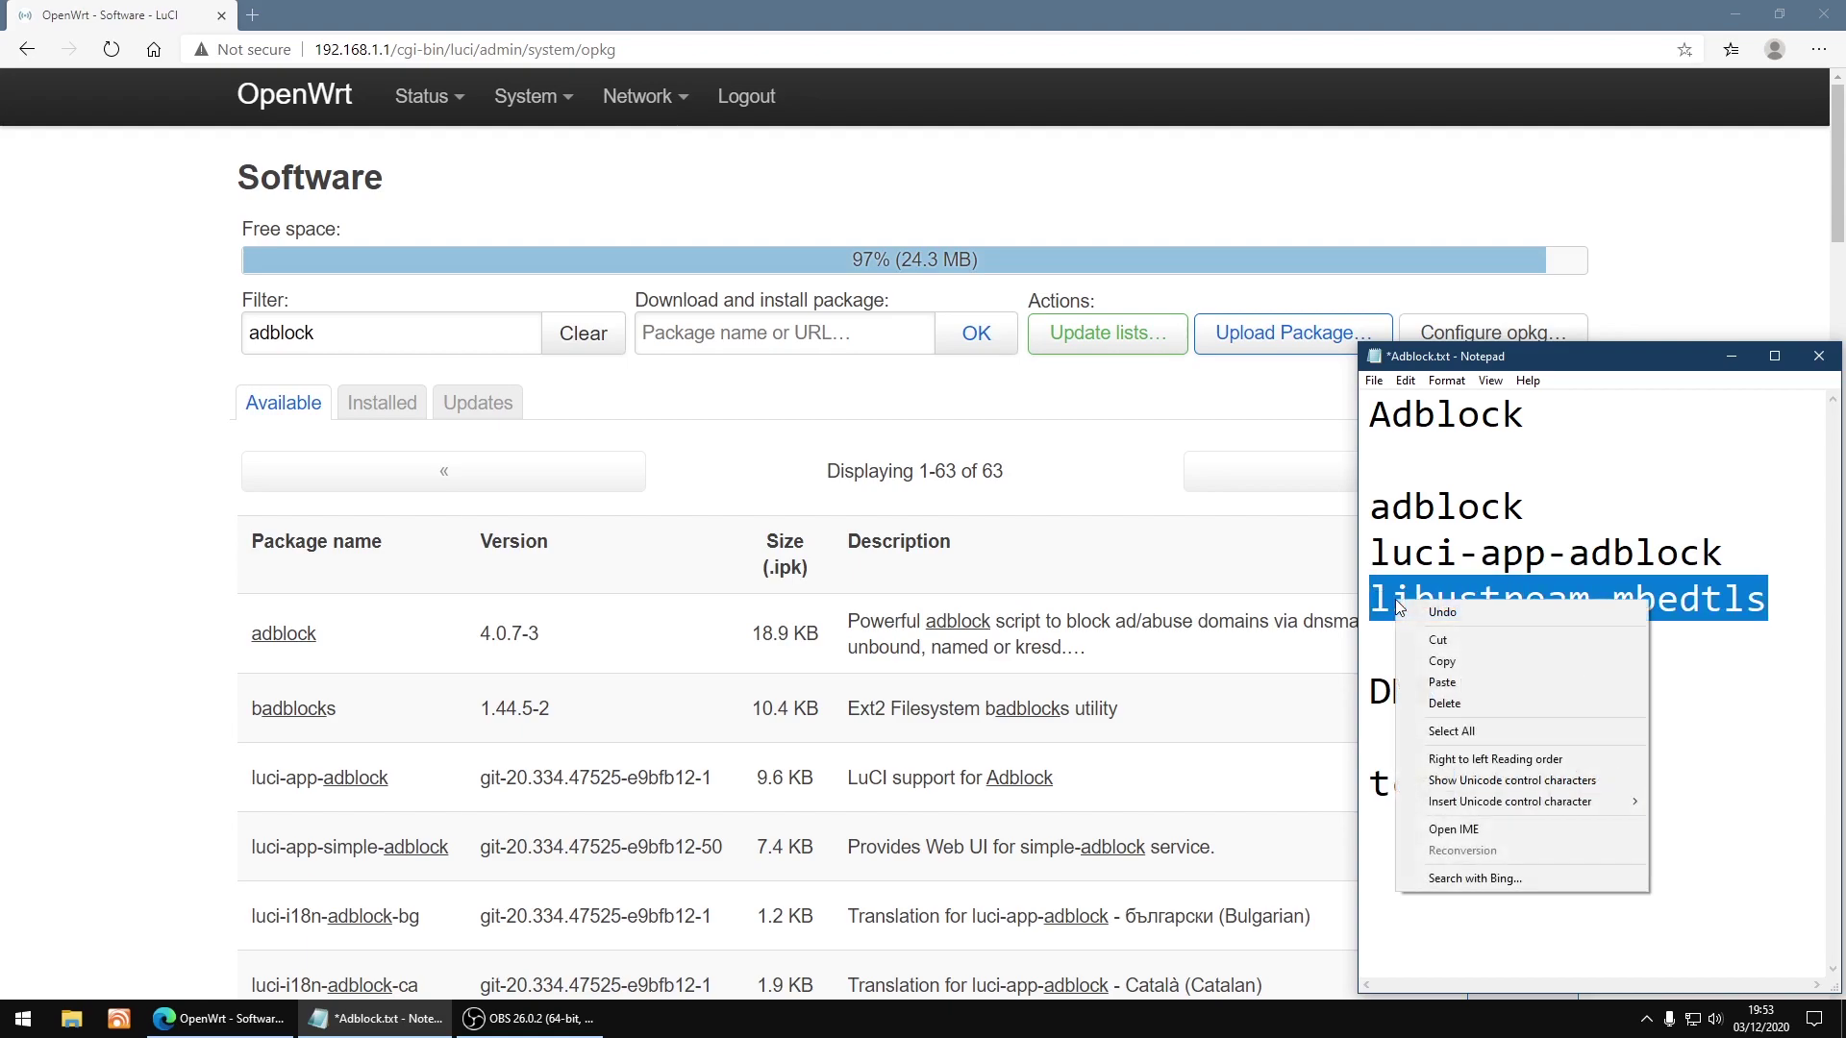
pyautogui.click(1480, 661)
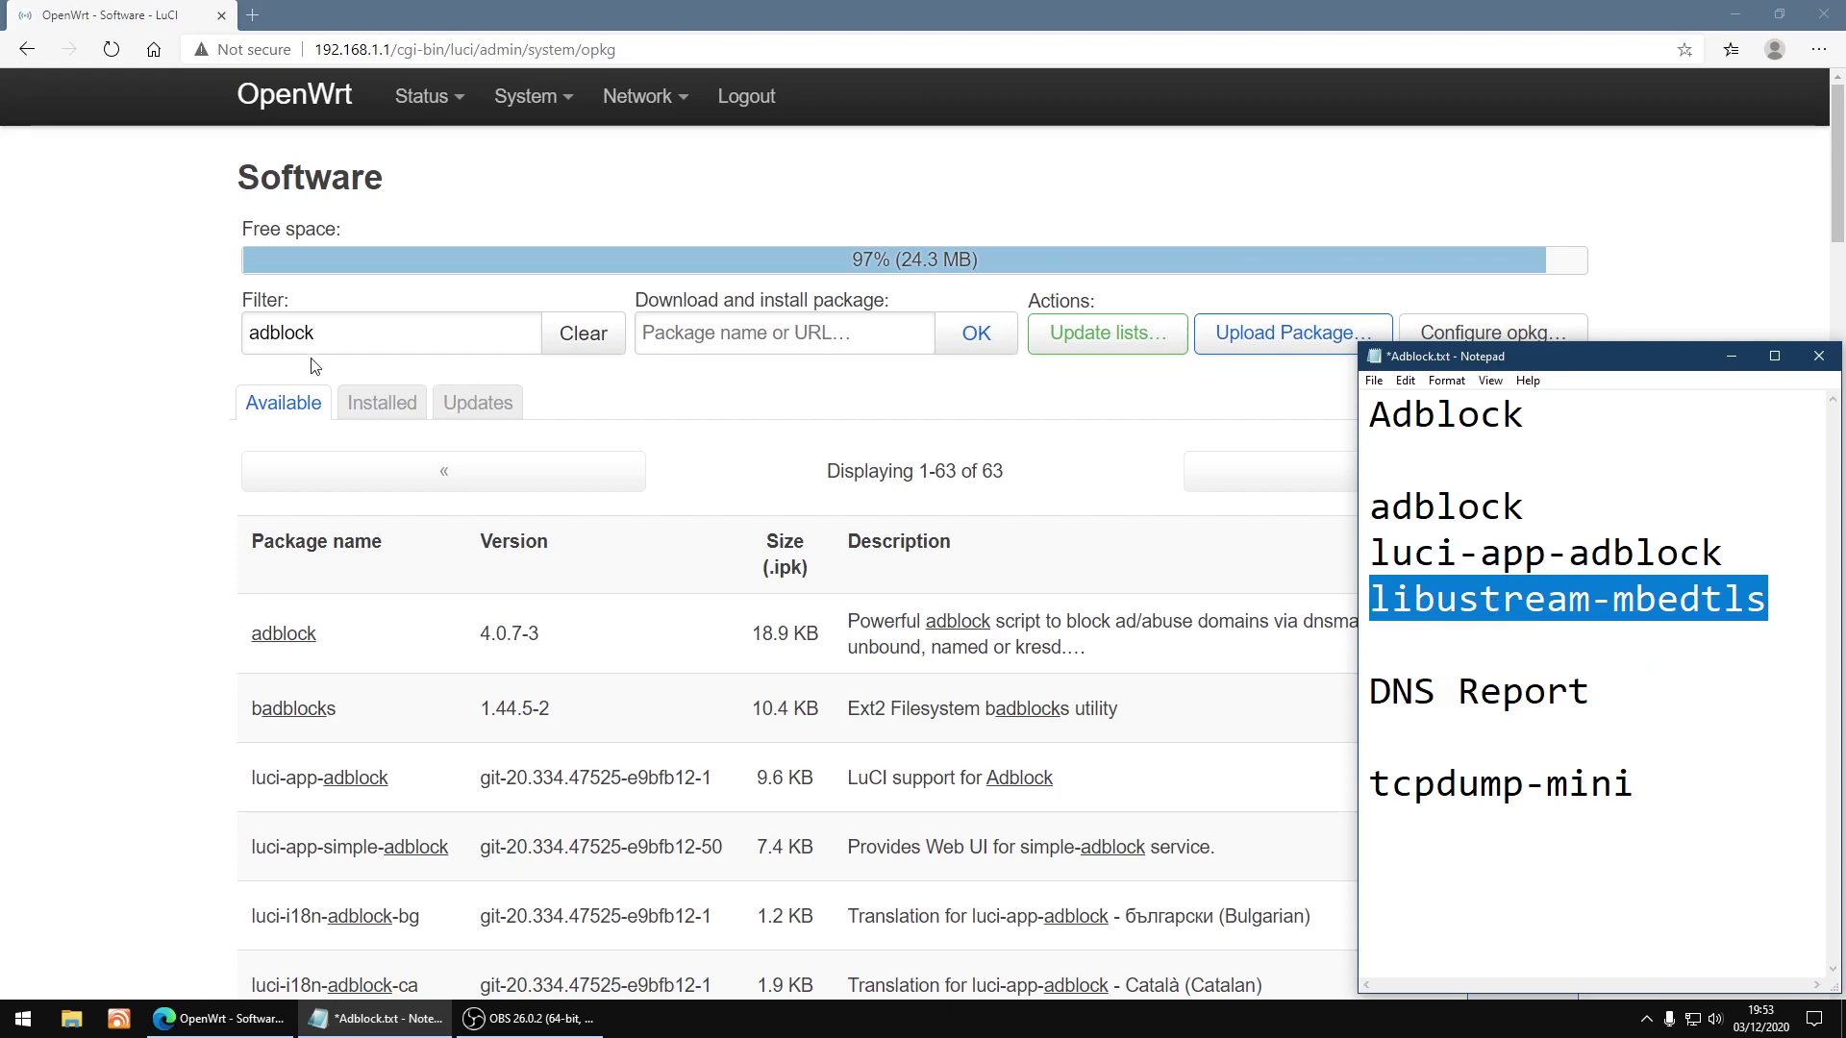
pyautogui.click(334, 334)
pyautogui.moveTo(333, 333); pyautogui.dragTo(229, 334)
pyautogui.rightClick(280, 332)
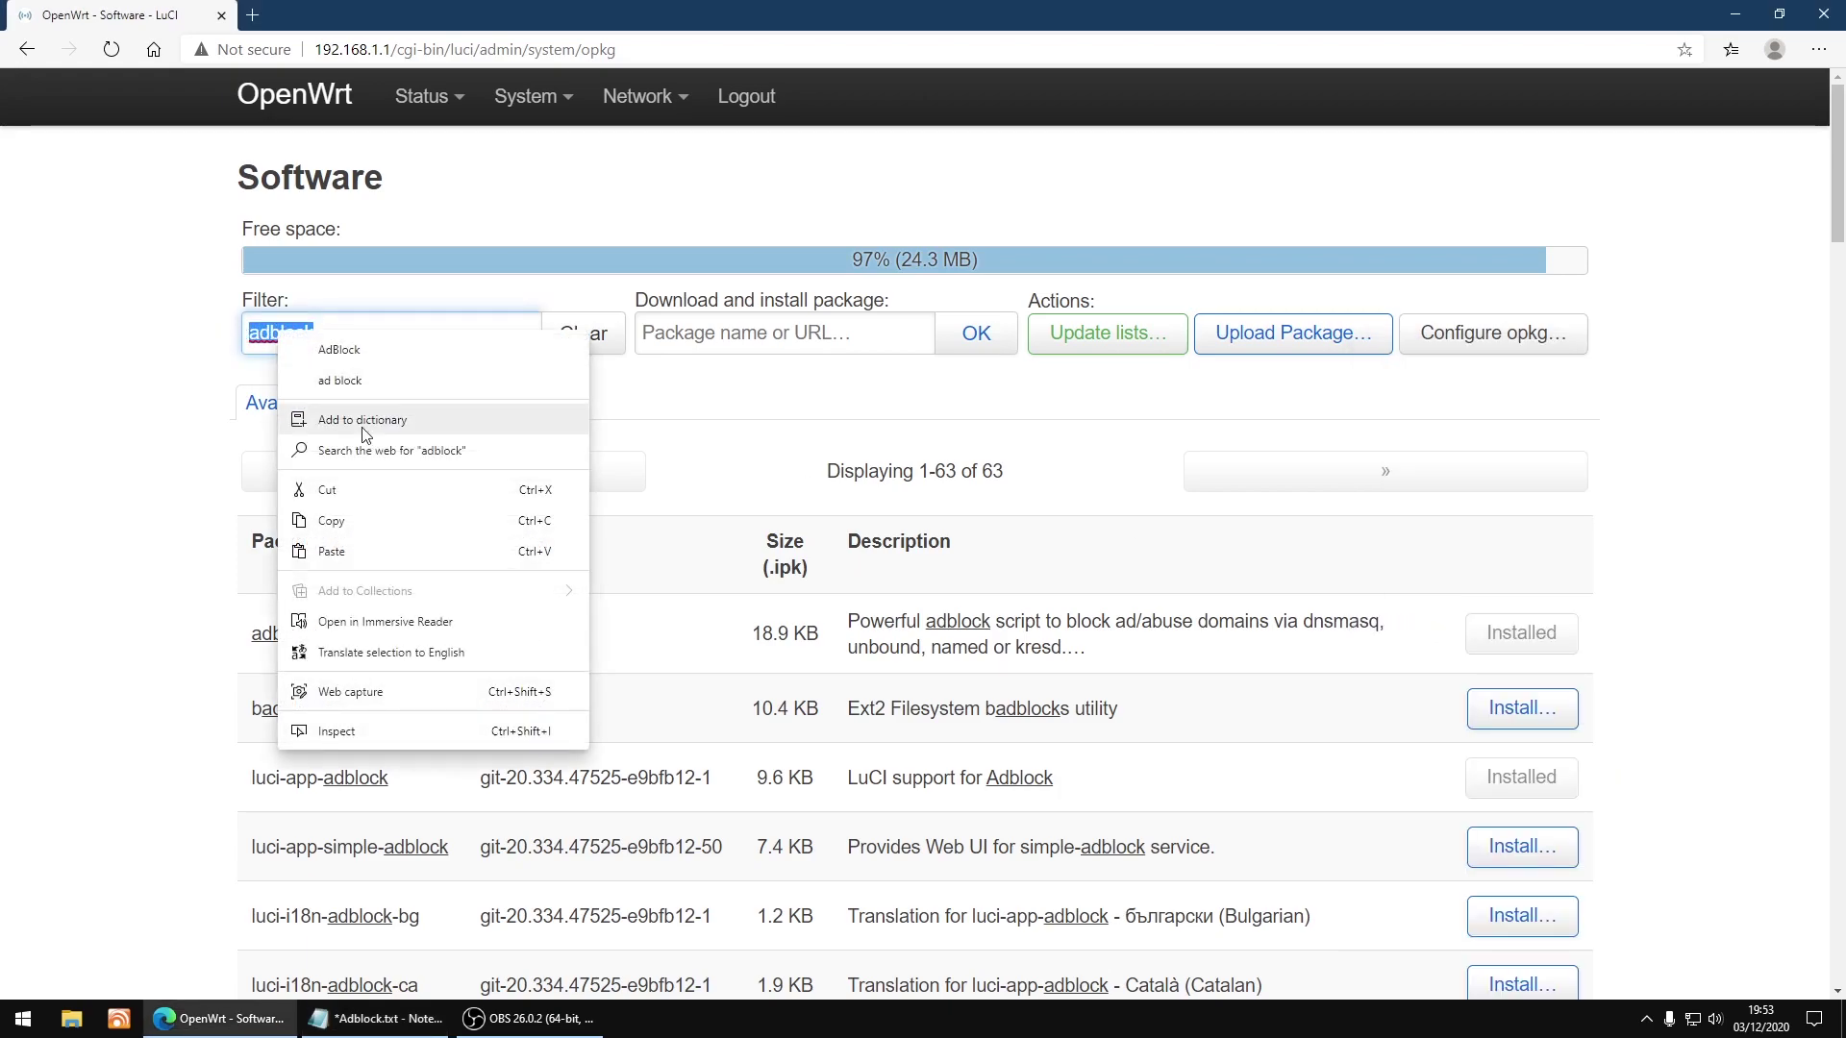
pyautogui.click(377, 536)
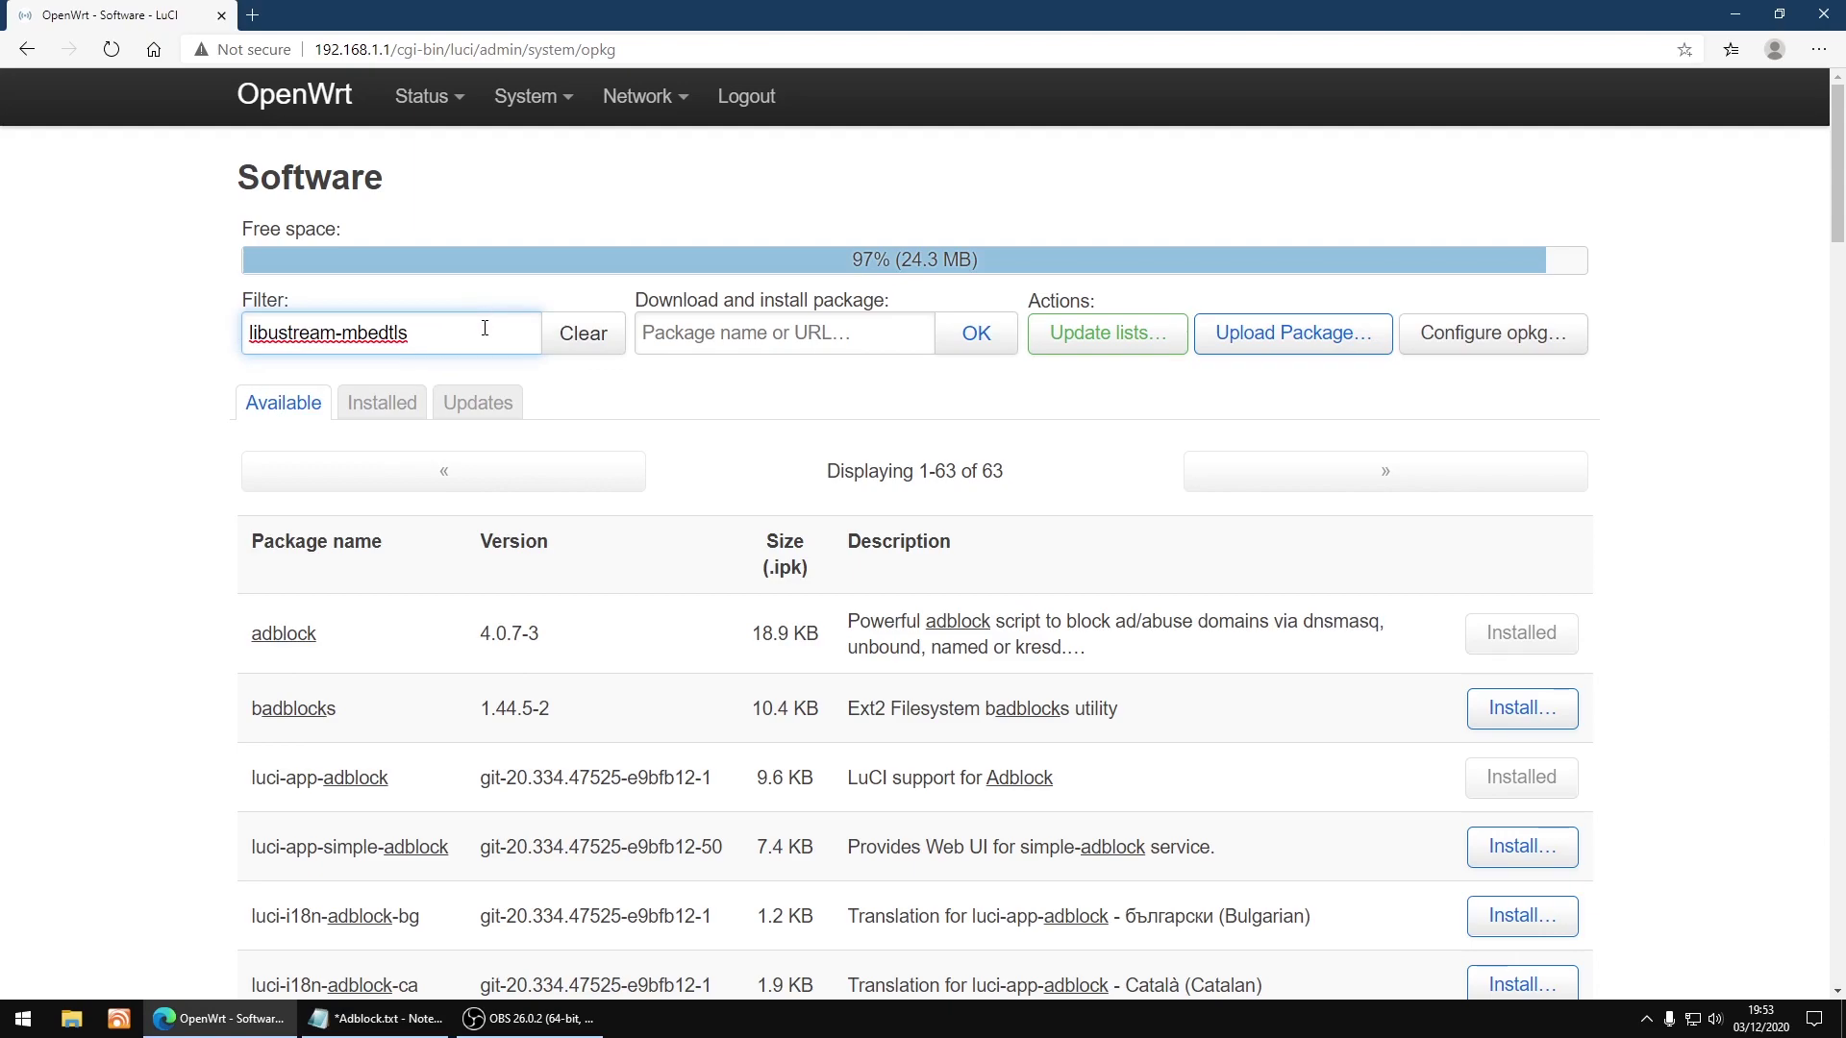
pyautogui.press('Return')
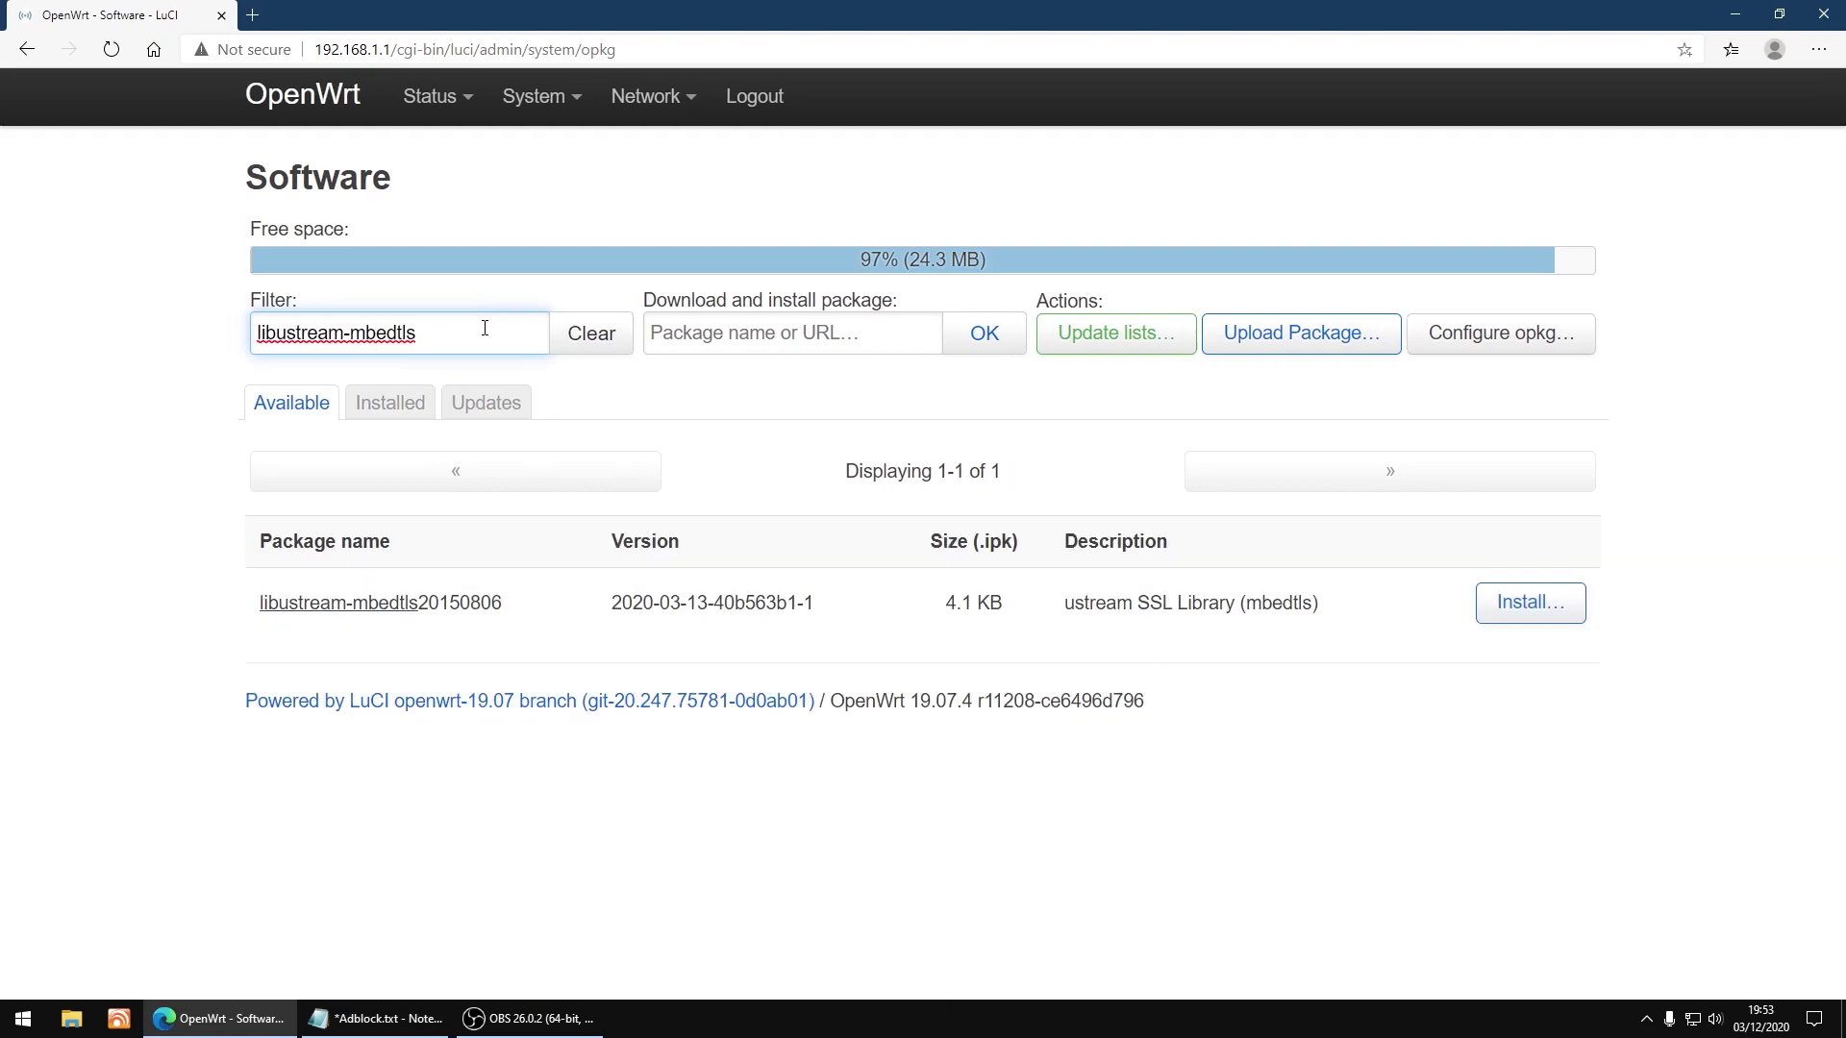
# Install libustream-mbedtls with its libmbedtls12 dependency and dismiss the log
pyautogui.click(1533, 606)
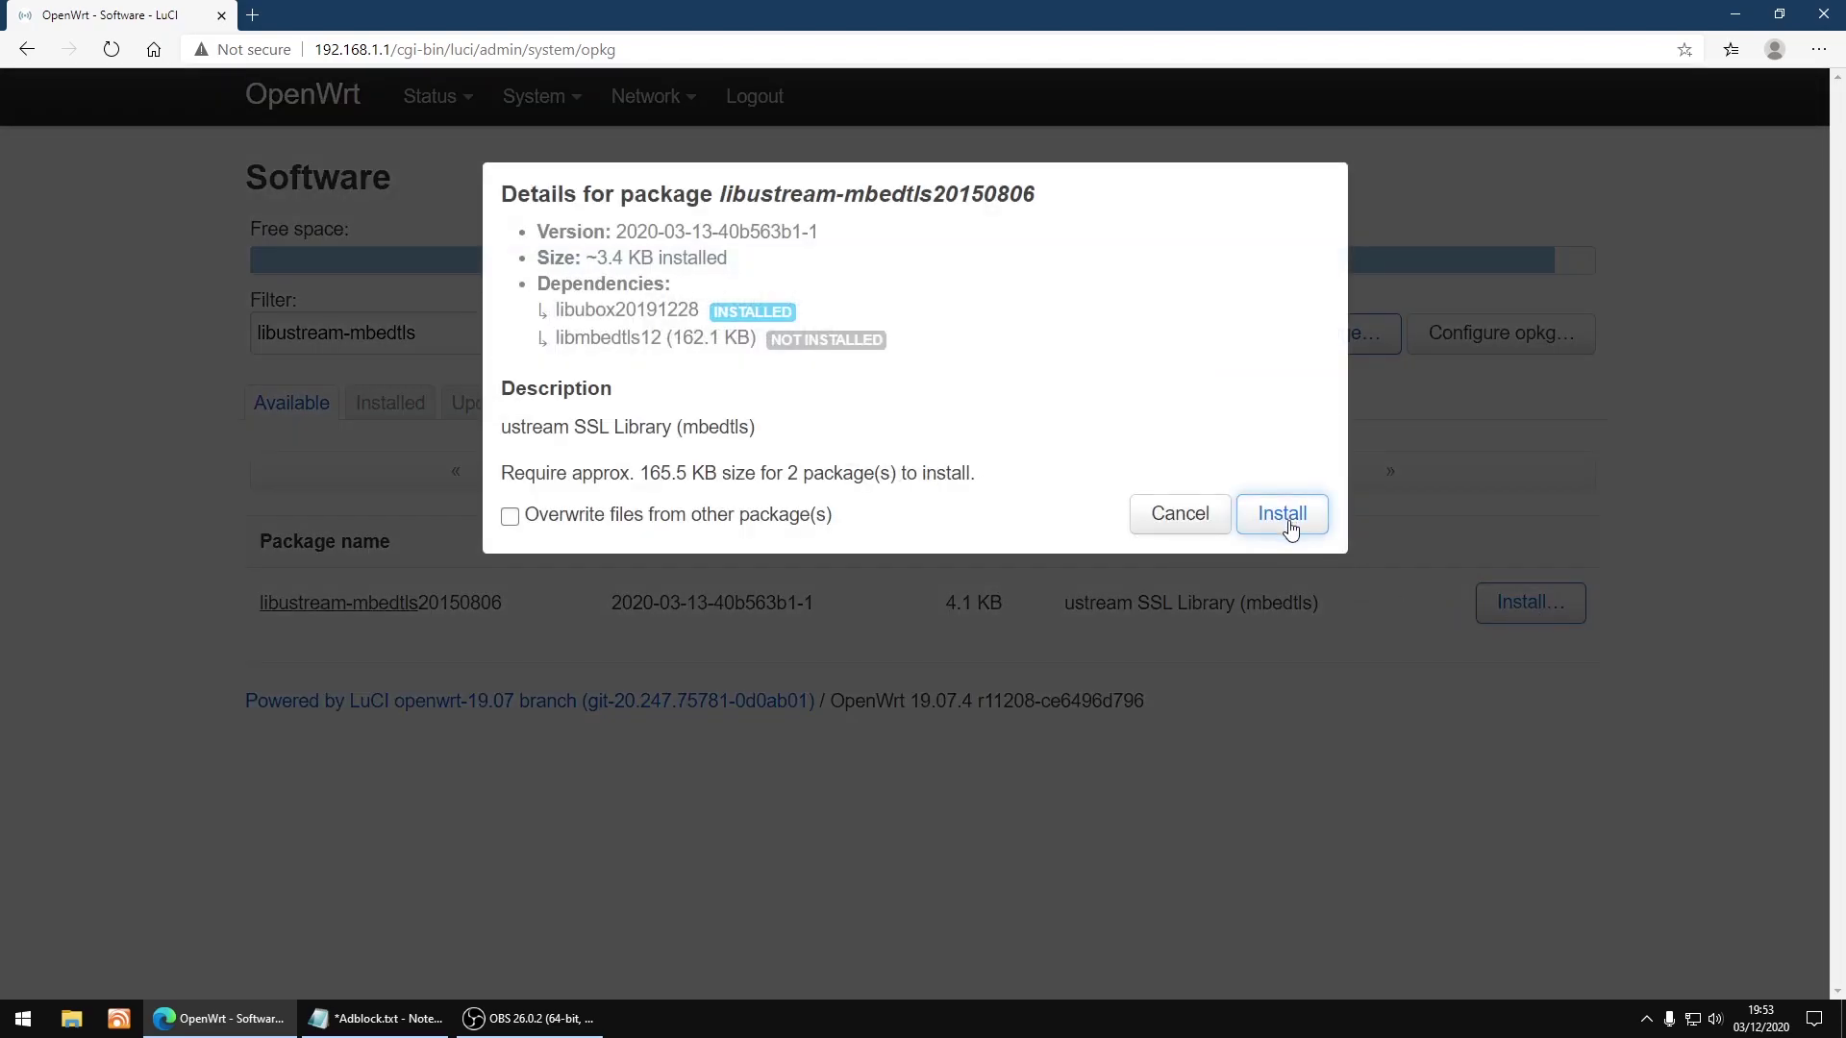
pyautogui.click(1289, 521)
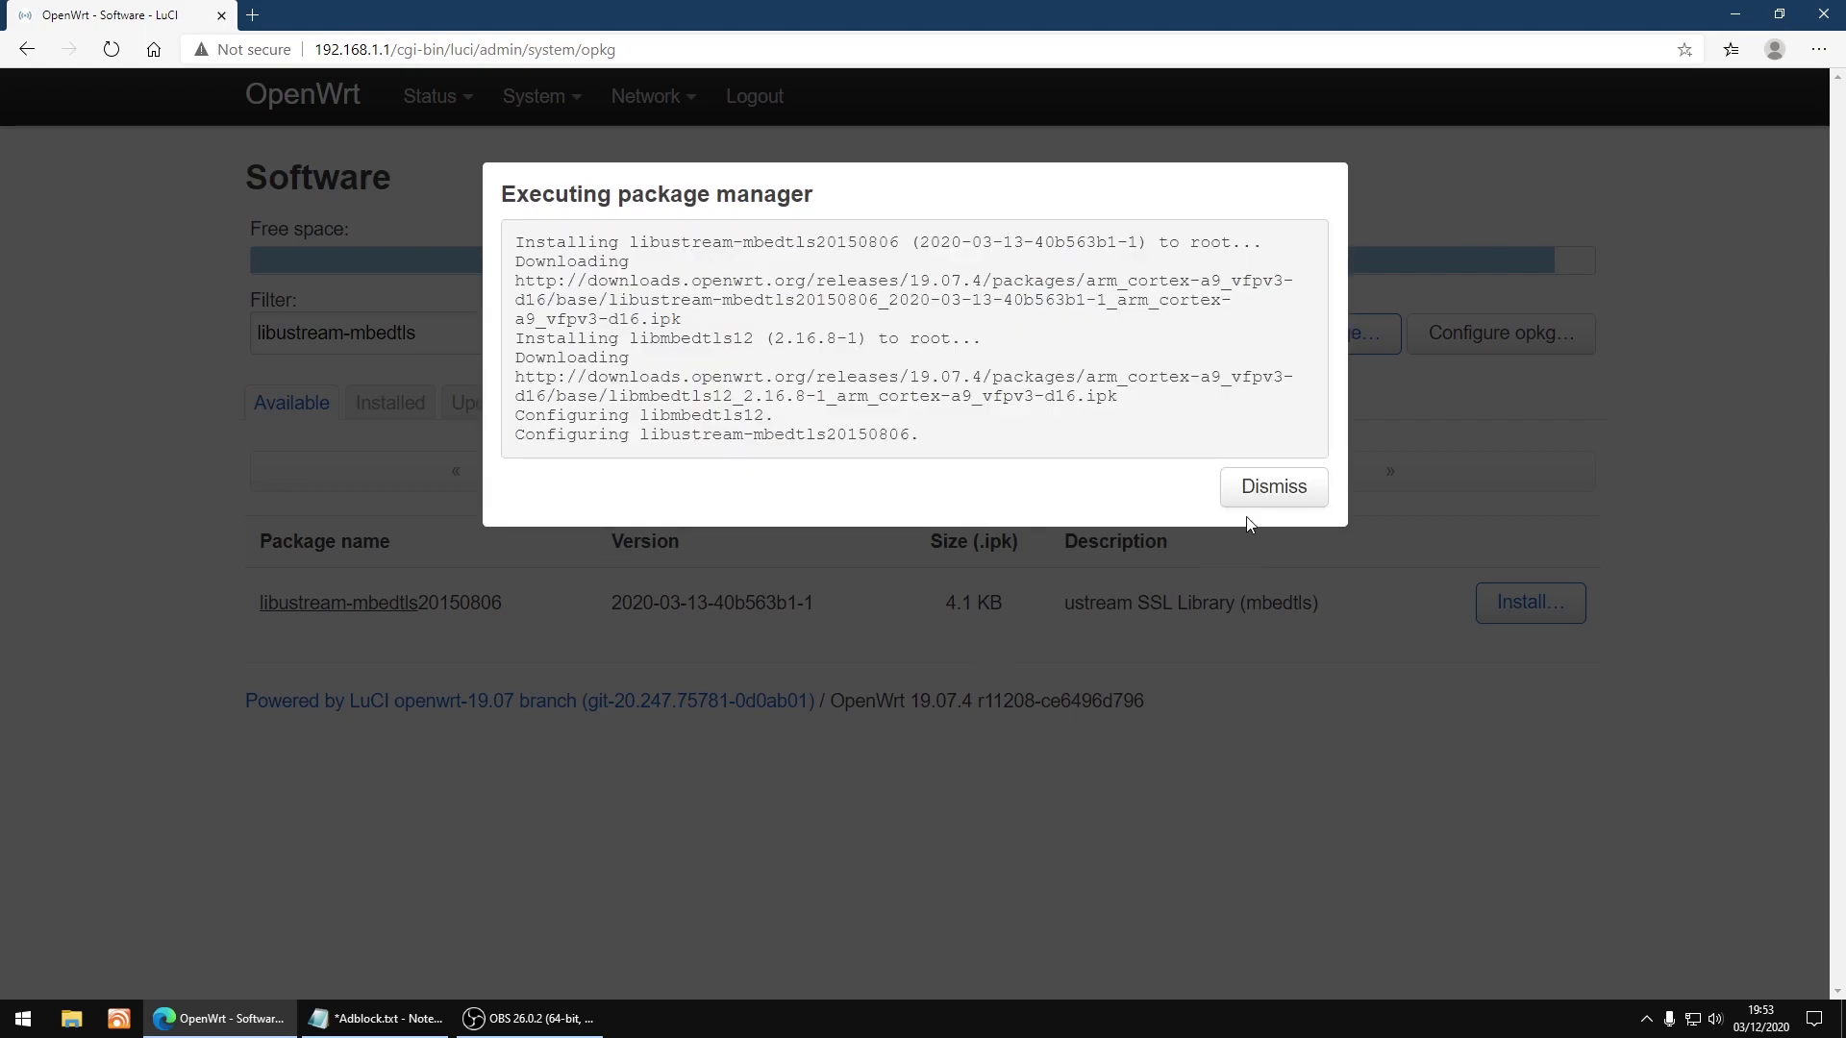
pyautogui.click(1265, 498)
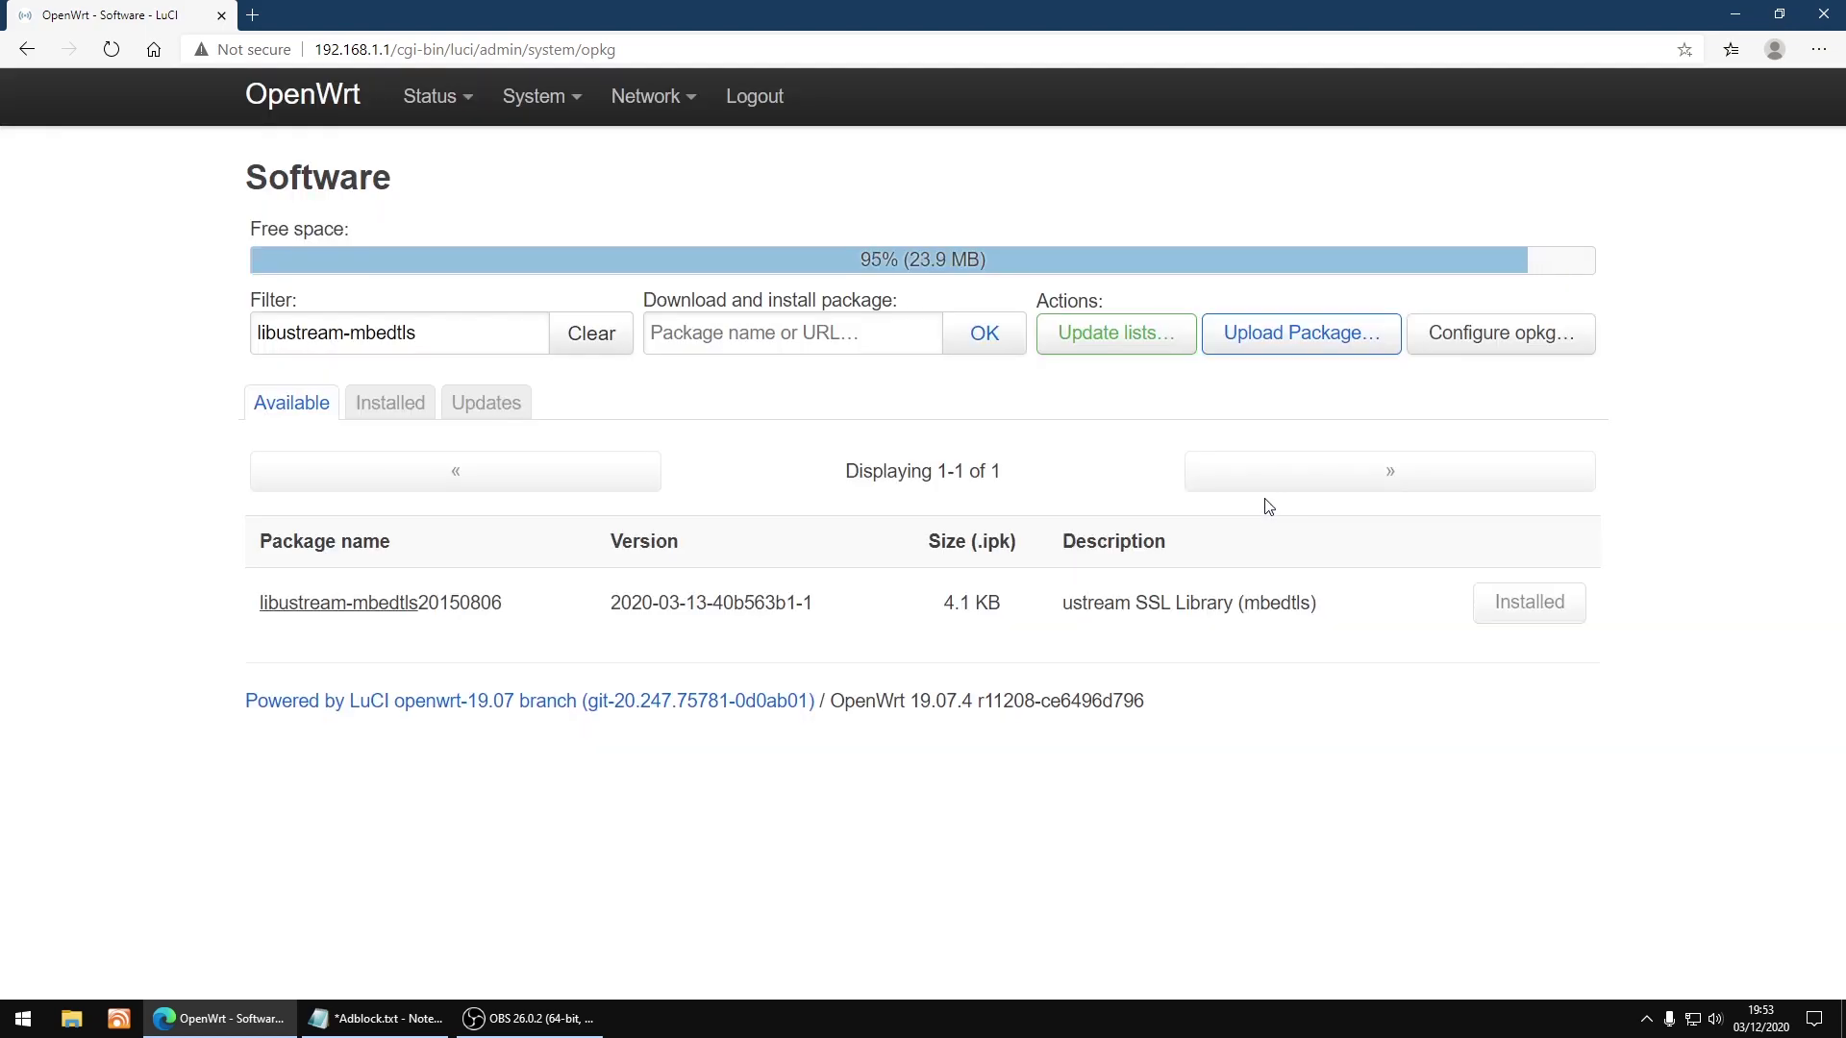
# Replace the package filter with 'tcpdump-mini' copied from the Notepad list
pyautogui.click(397, 1033)
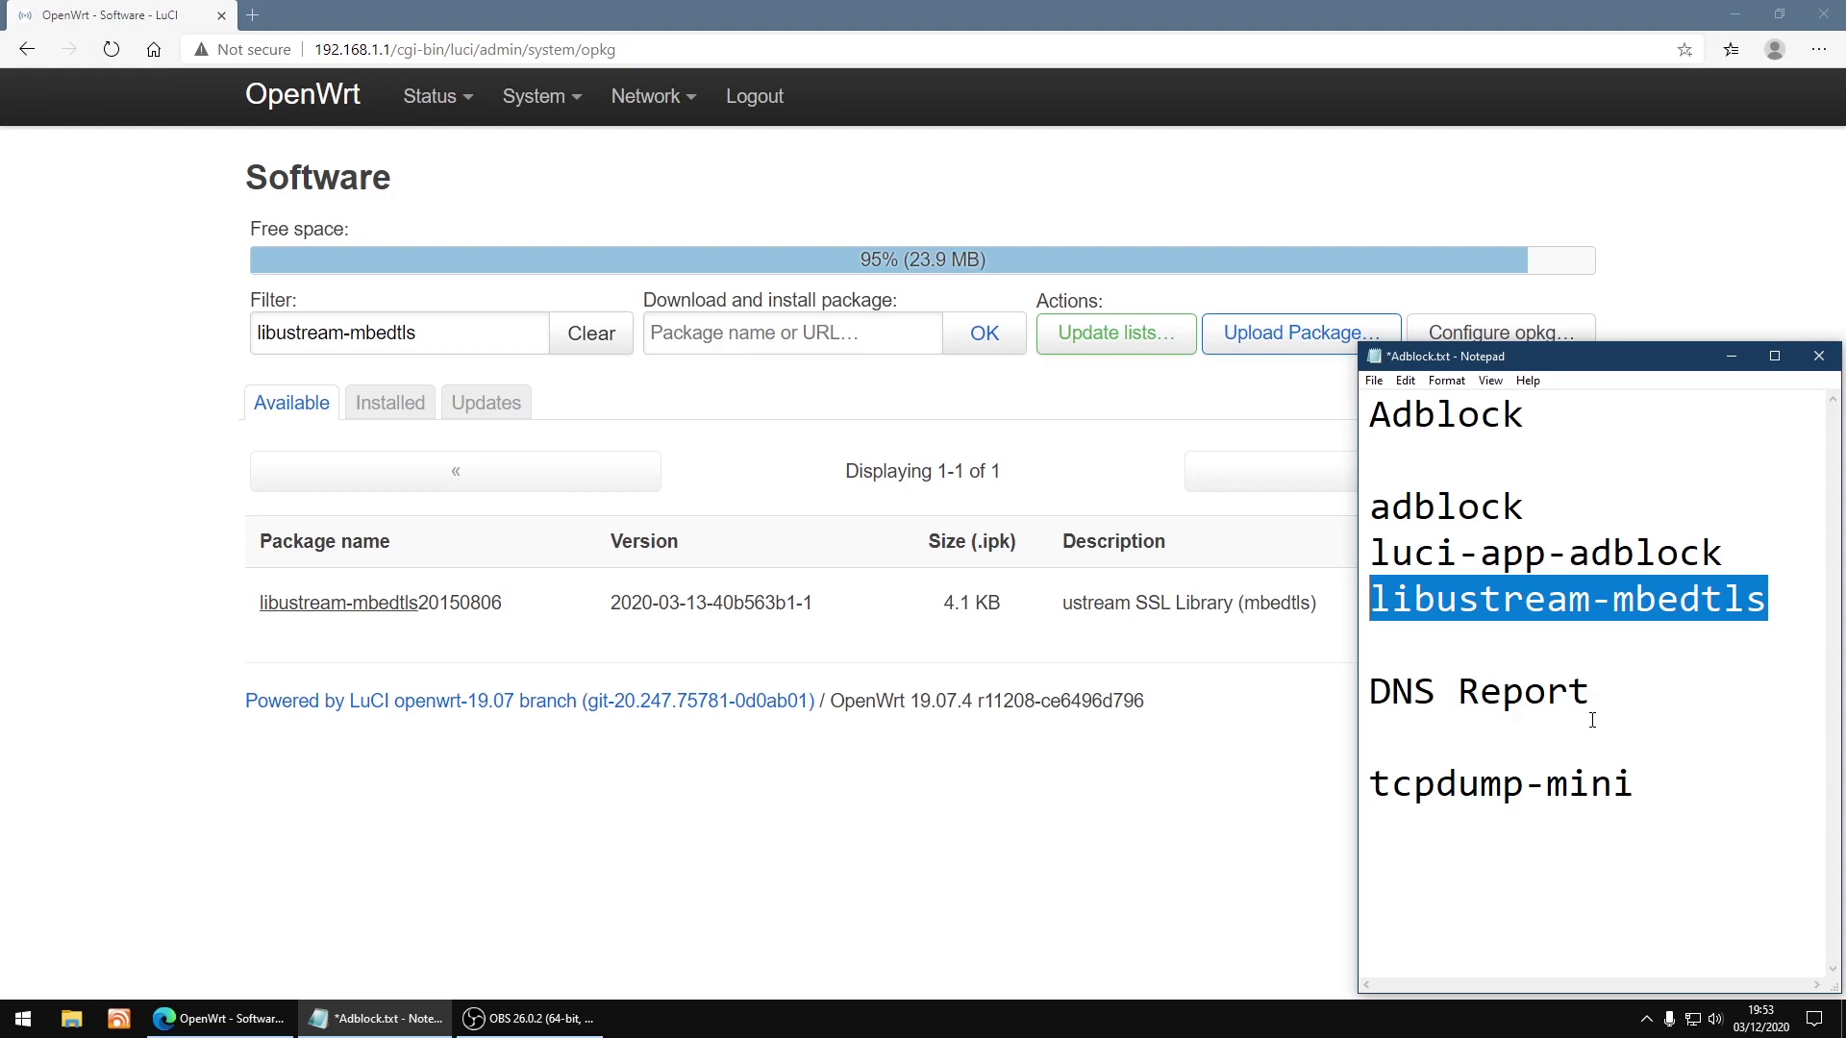
pyautogui.click(1643, 787)
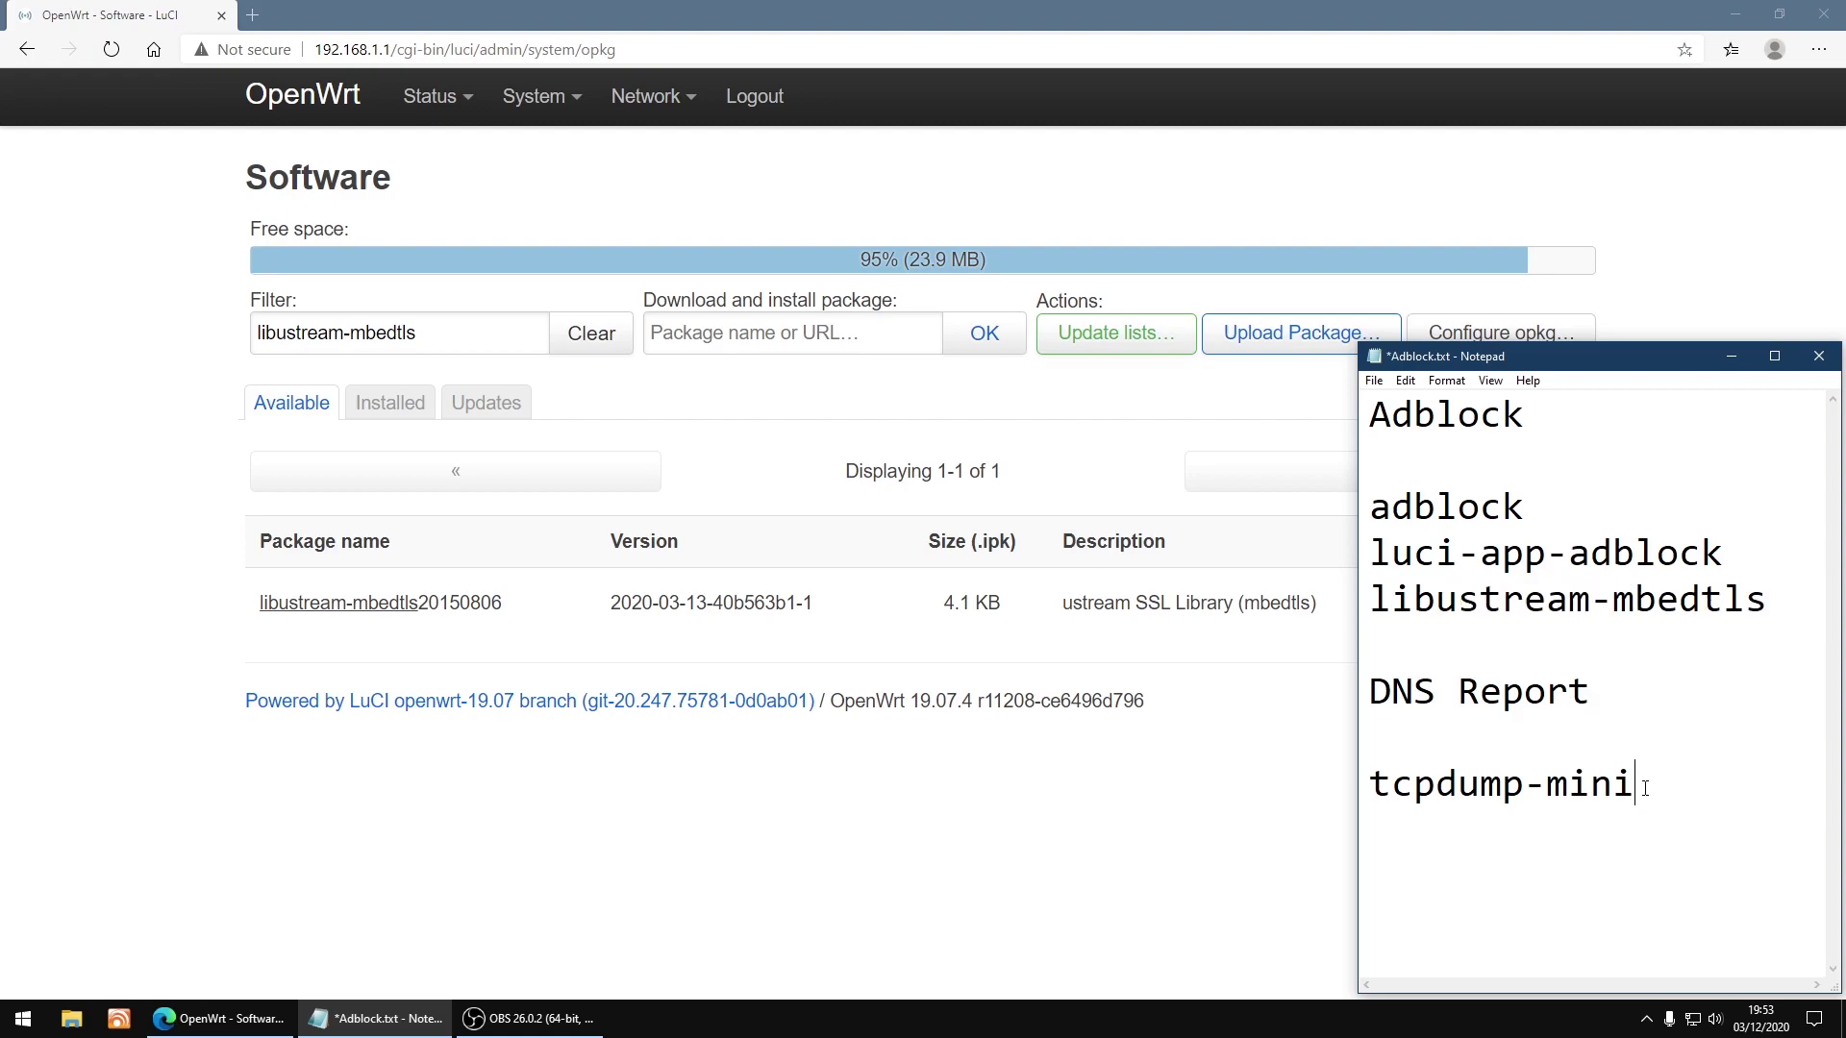
pyautogui.moveTo(1642, 786); pyautogui.dragTo(1369, 784)
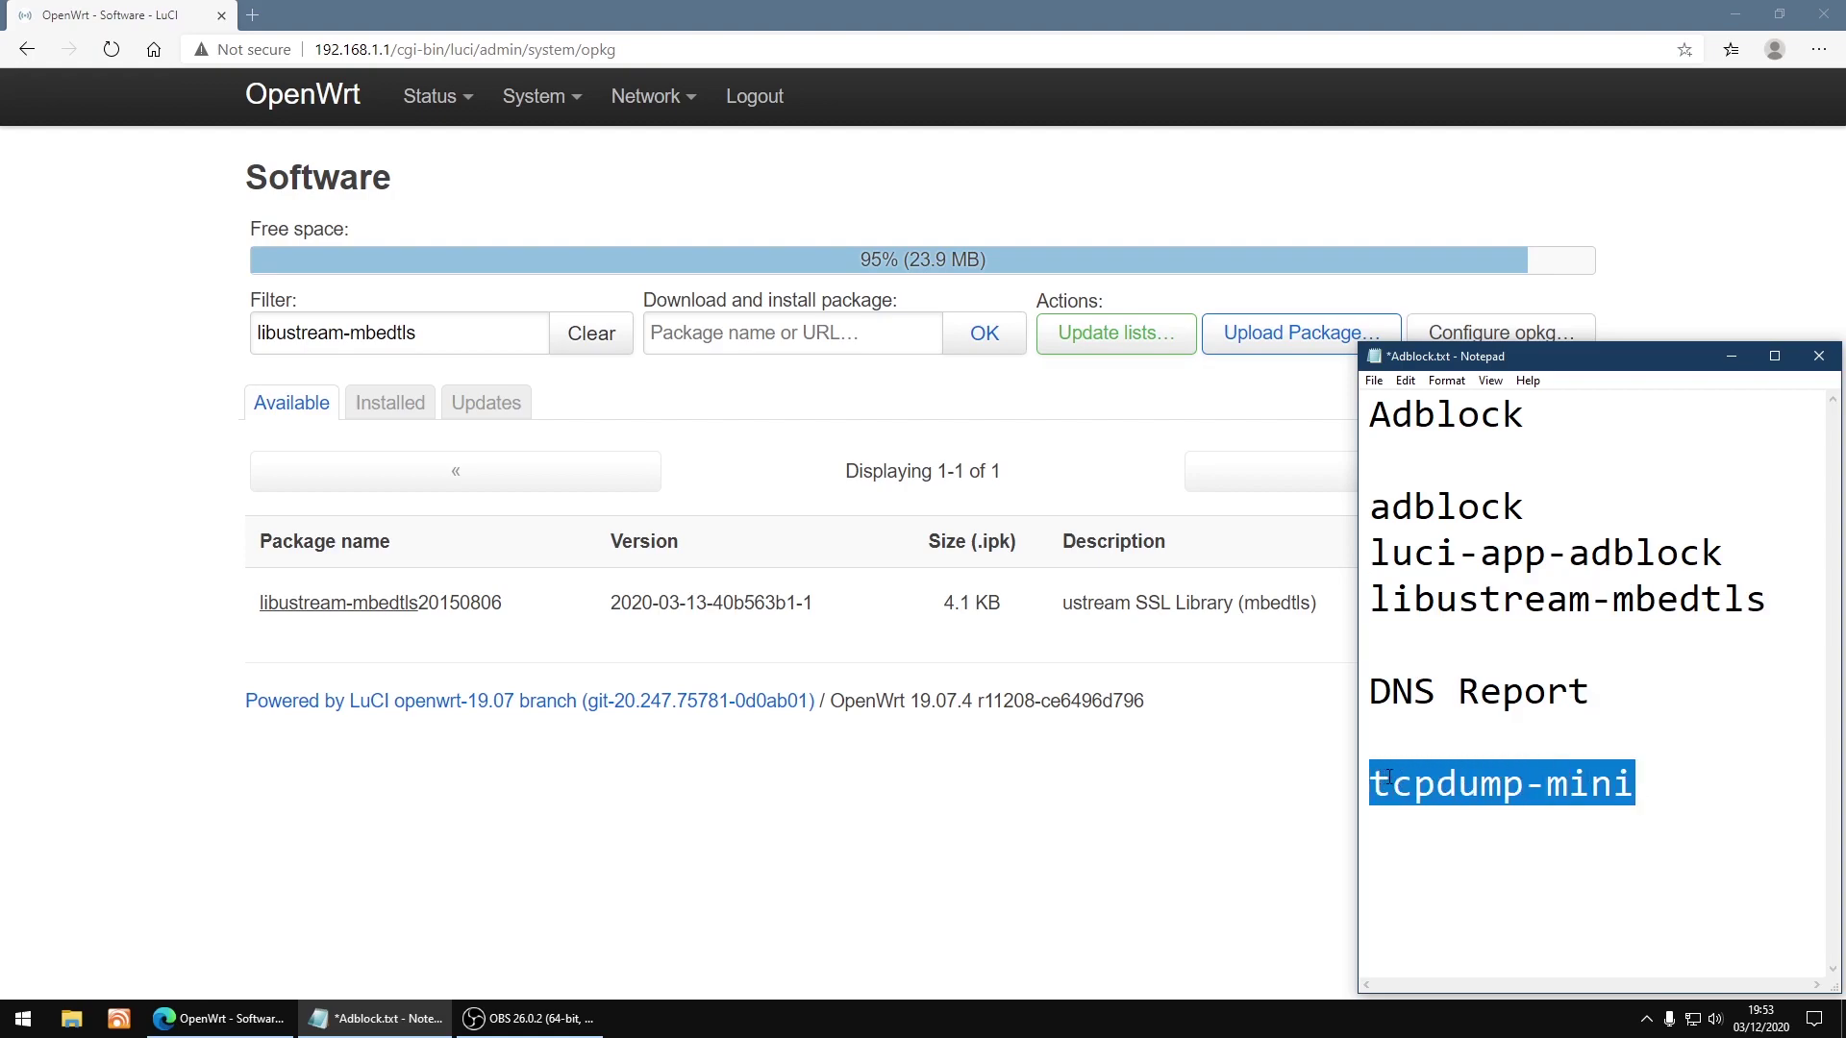
pyautogui.rightClick(1388, 778)
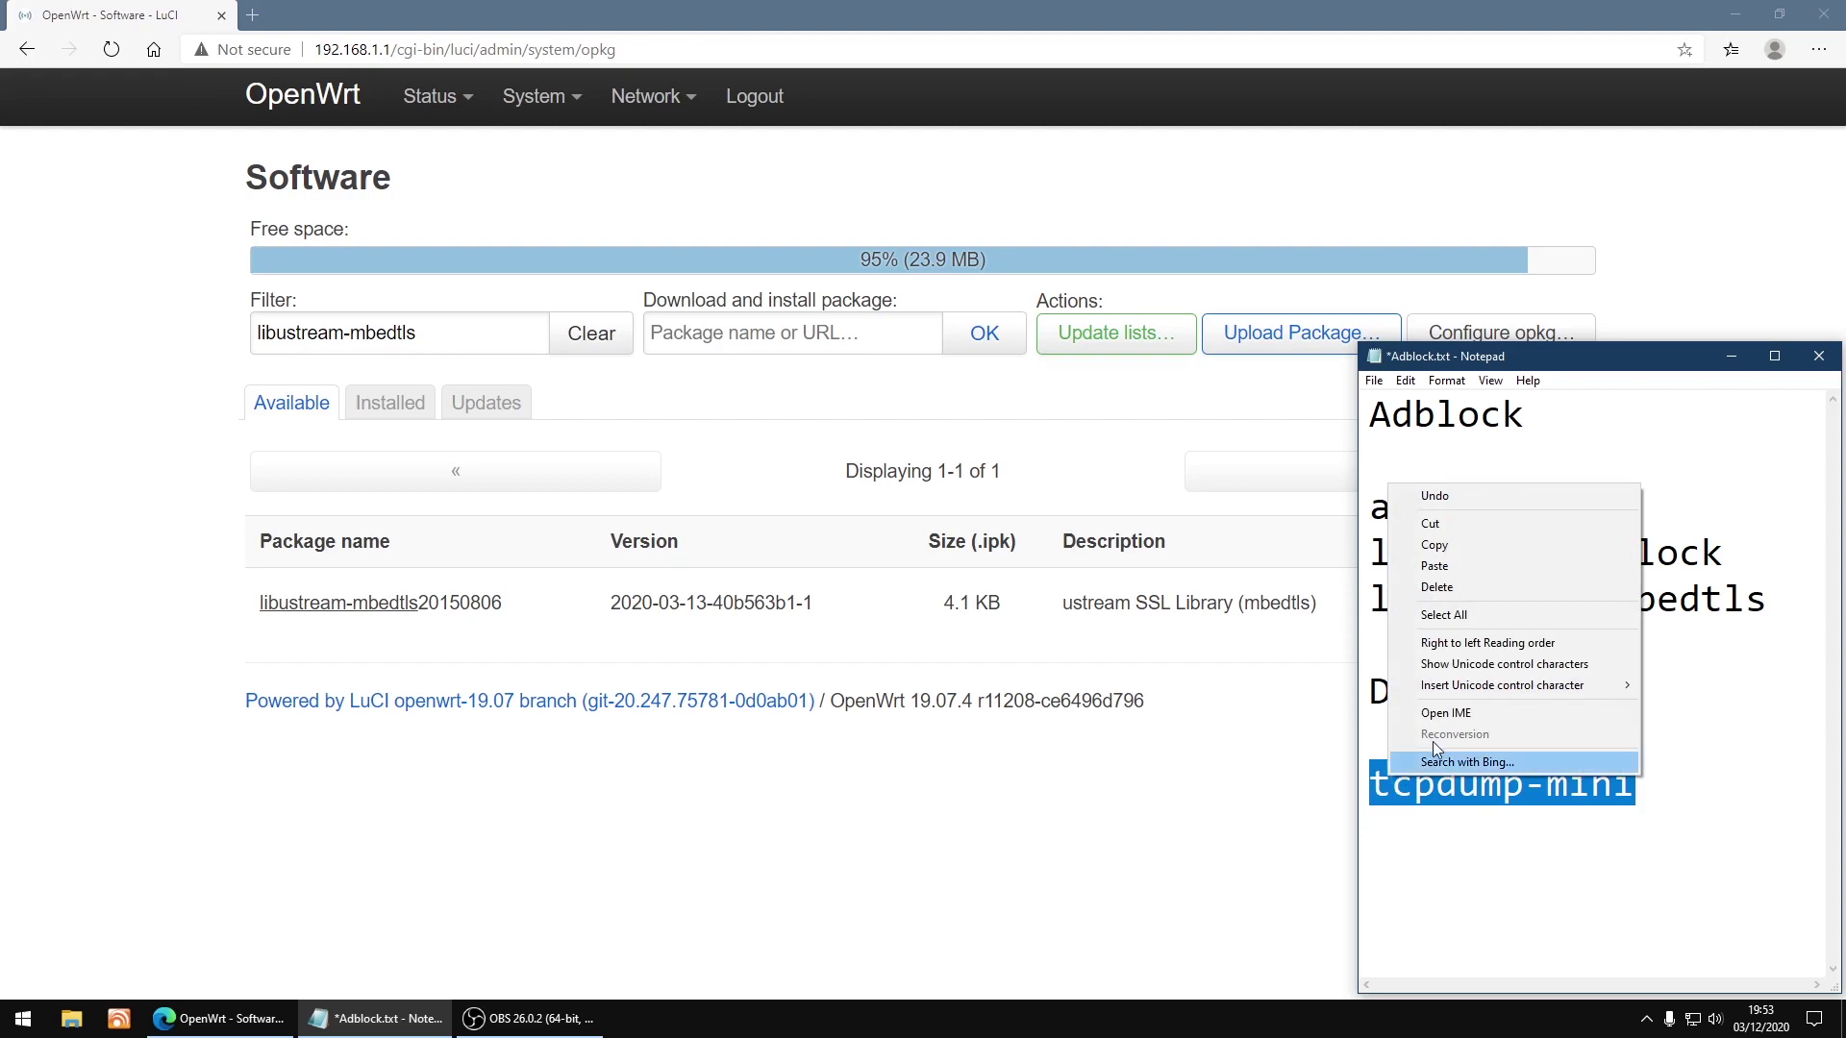
pyautogui.click(1473, 545)
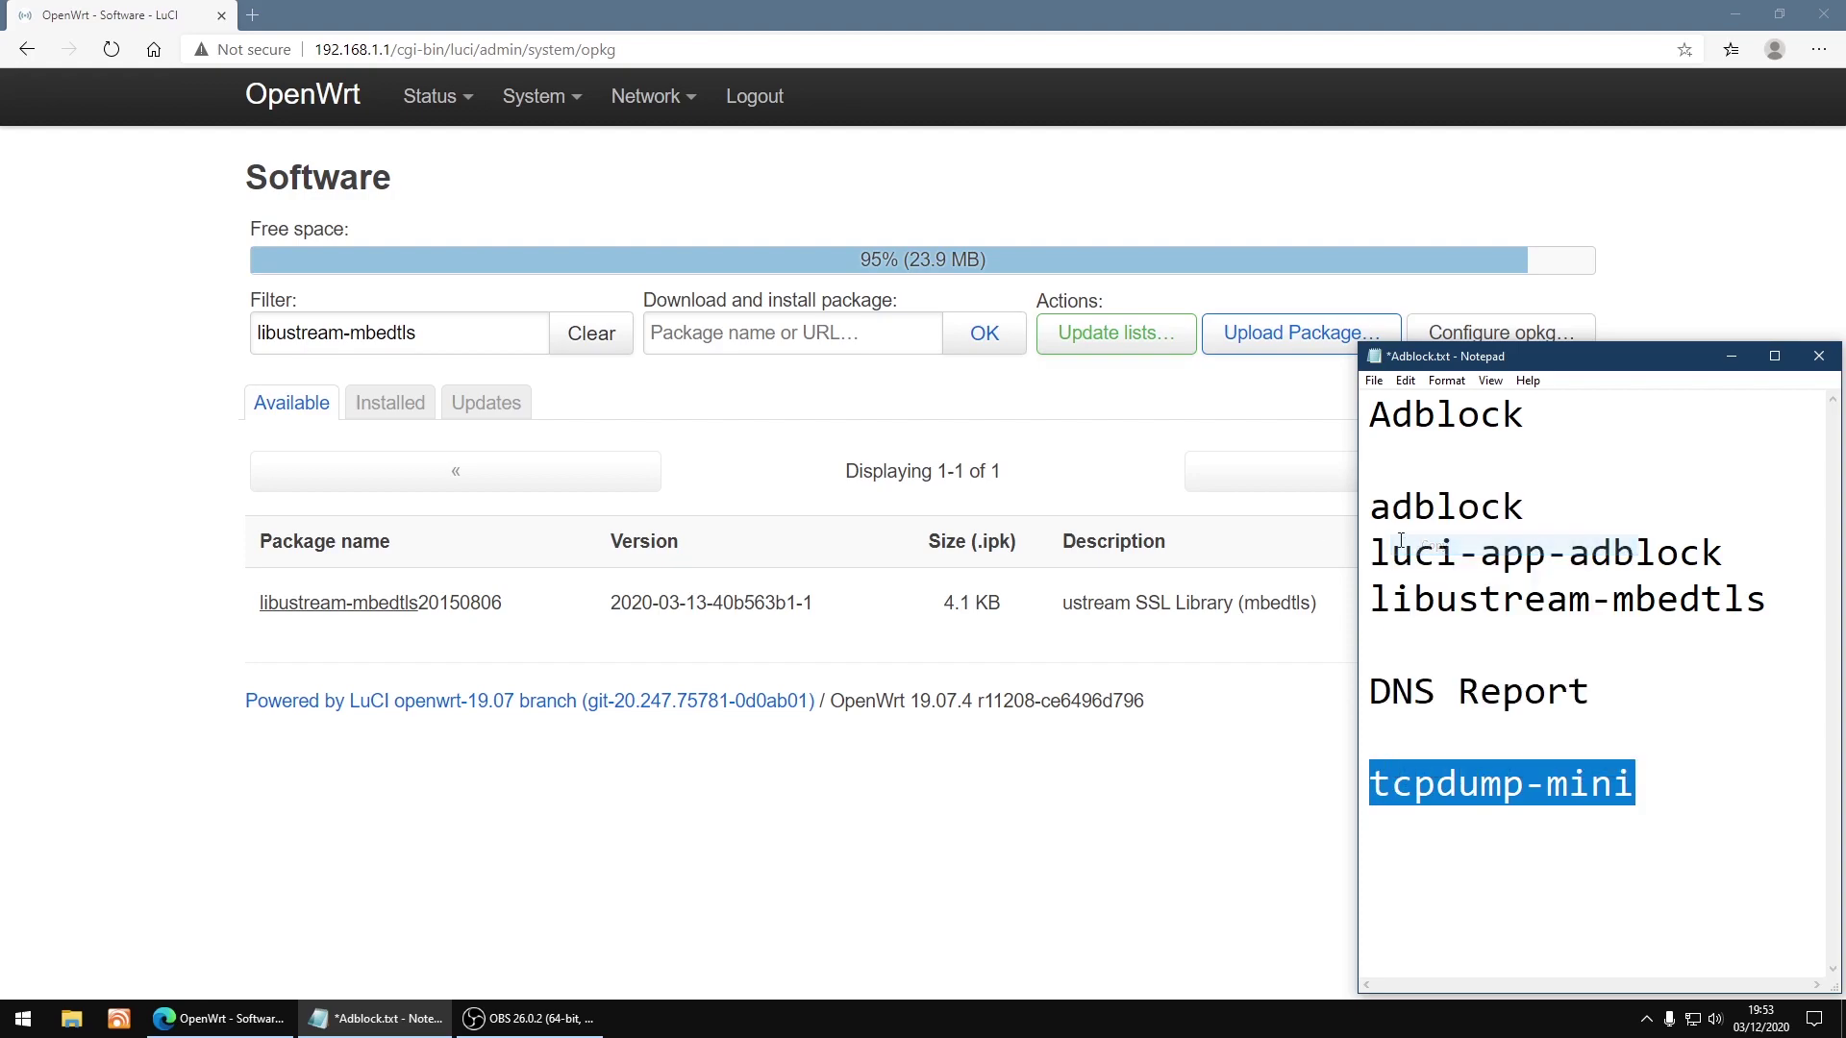
pyautogui.moveTo(445, 332); pyautogui.dragTo(244, 335)
pyautogui.press('BackSpace')
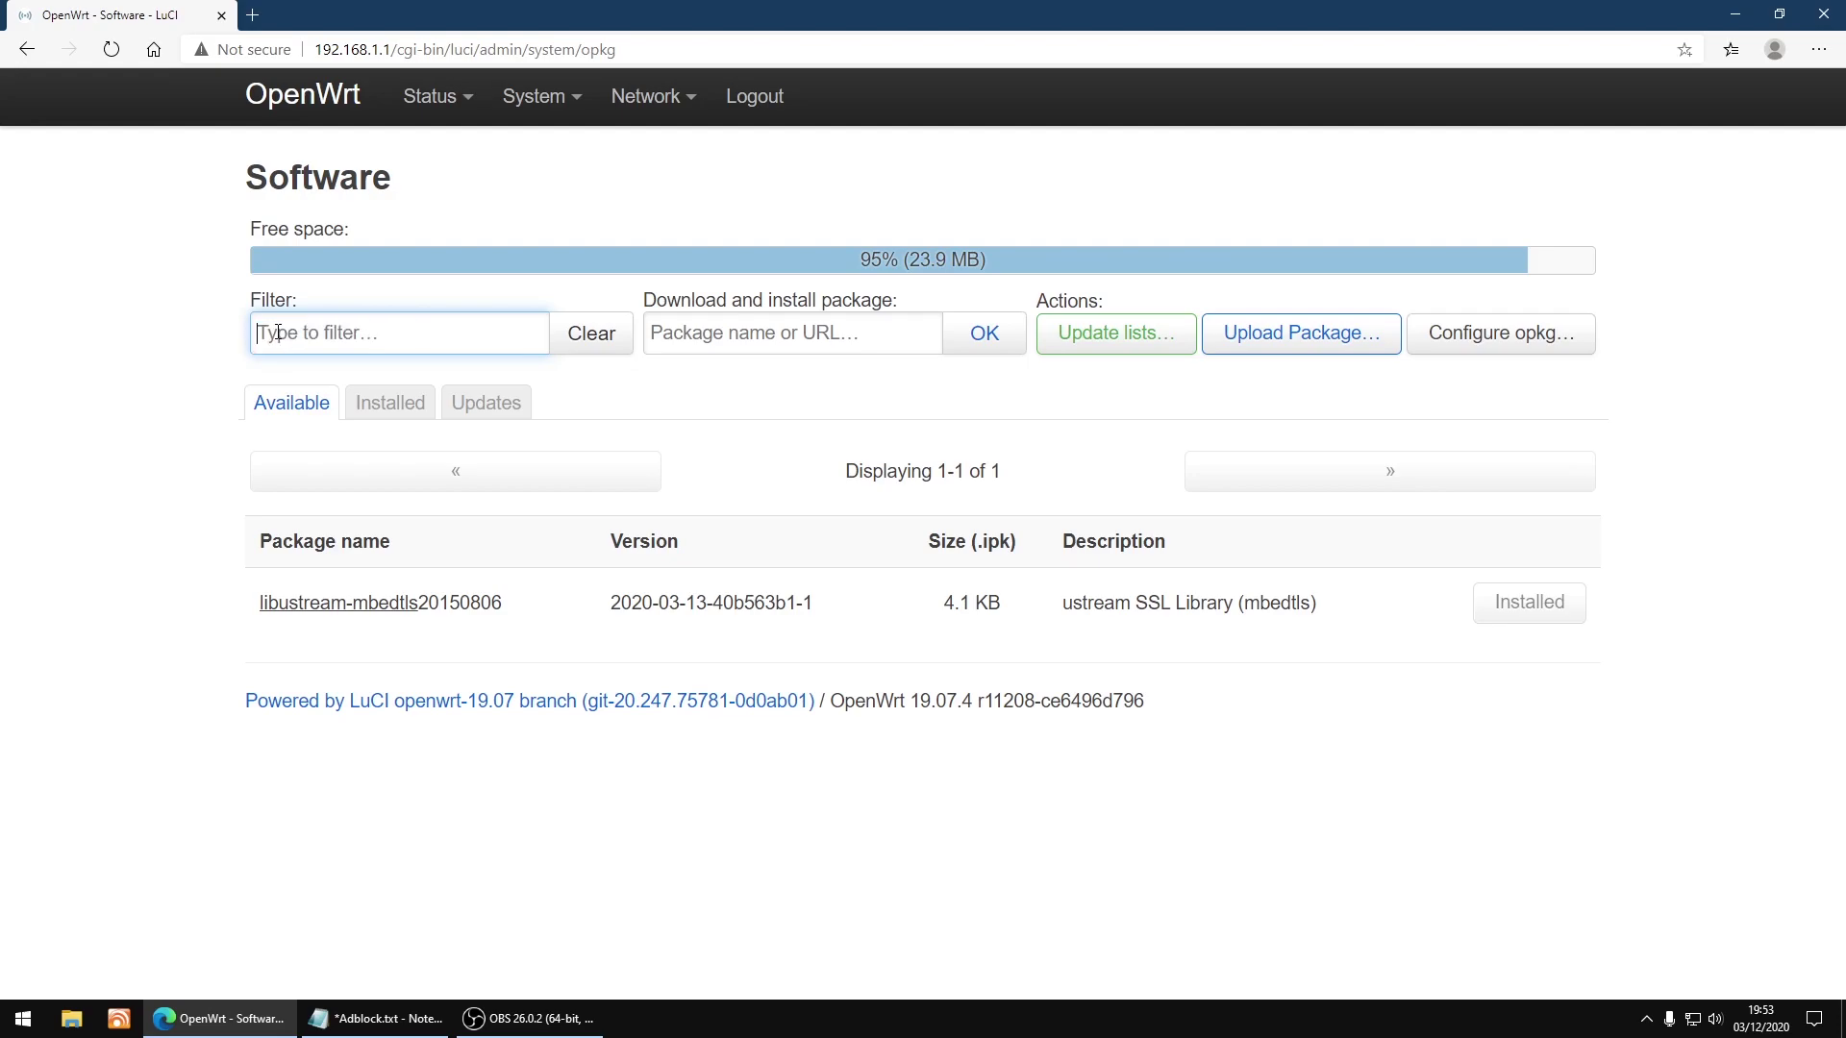
pyautogui.rightClick(276, 332)
pyautogui.click(348, 522)
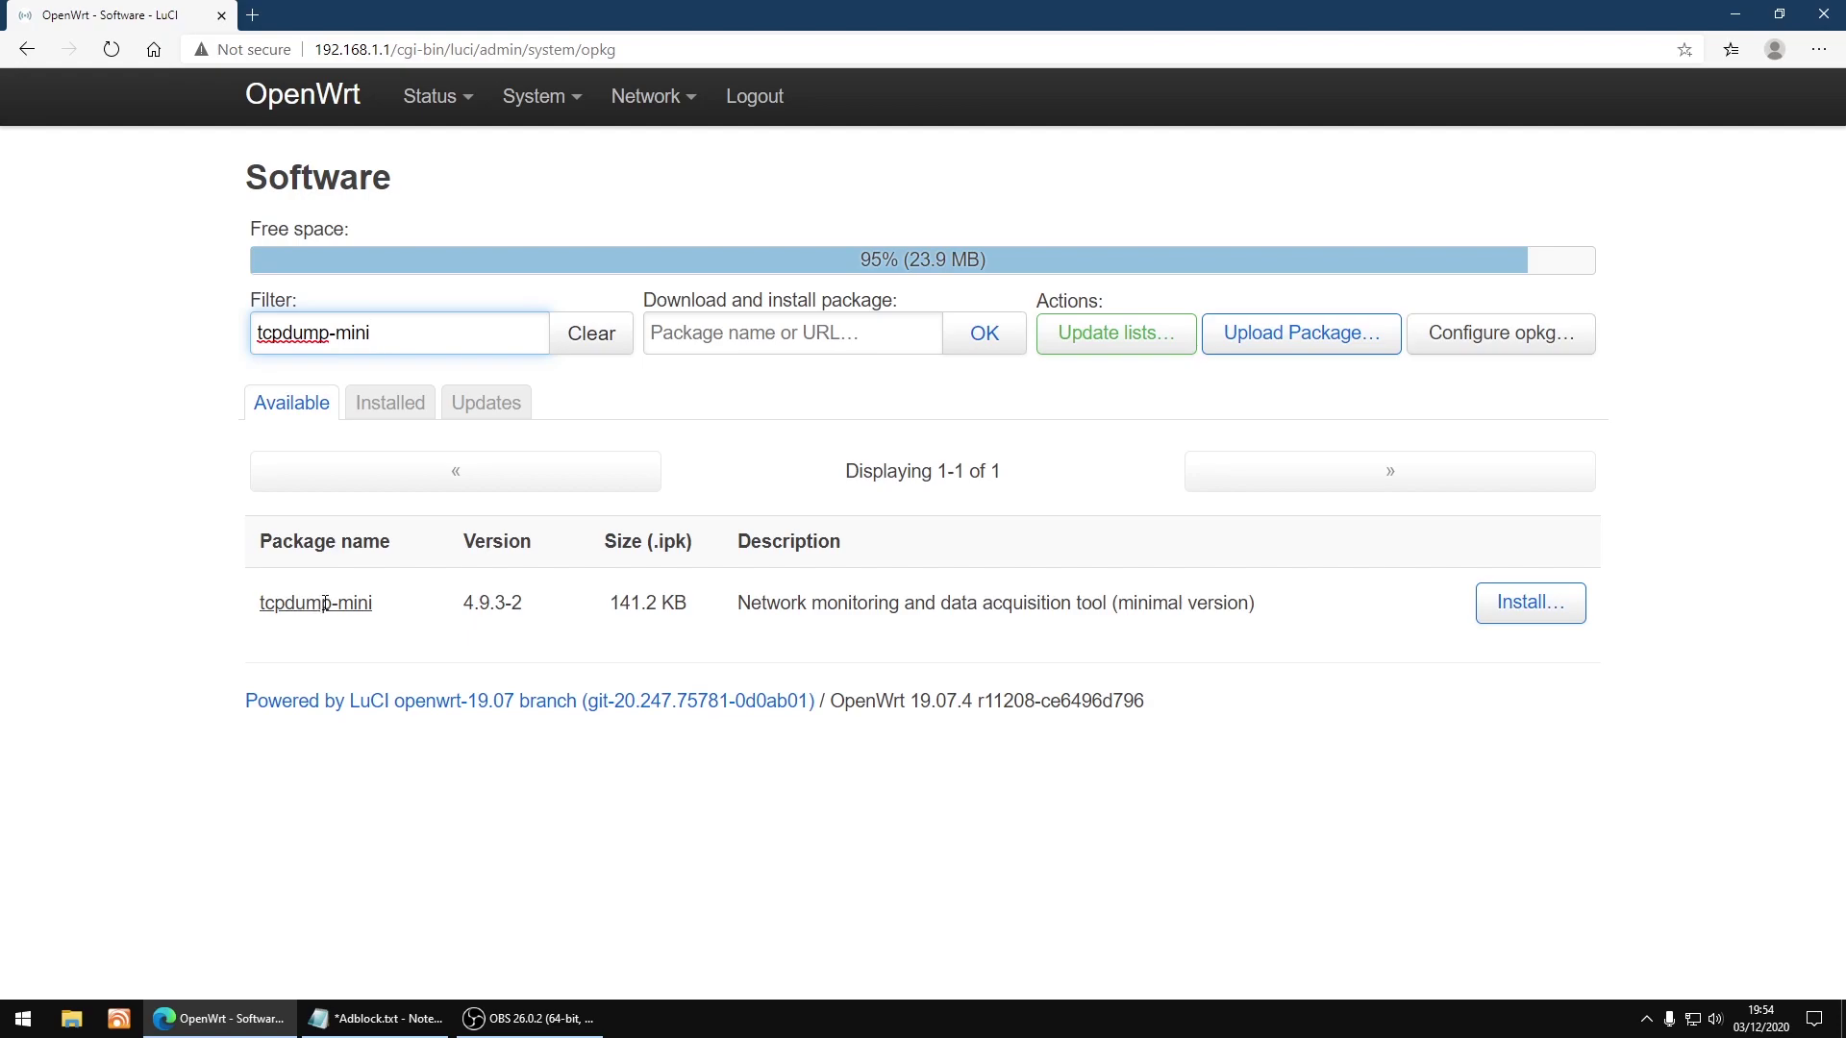
# Install tcpdump-mini 4.9.3-2 with its libpcap1 dependency and dismiss the log
pyautogui.click(1569, 610)
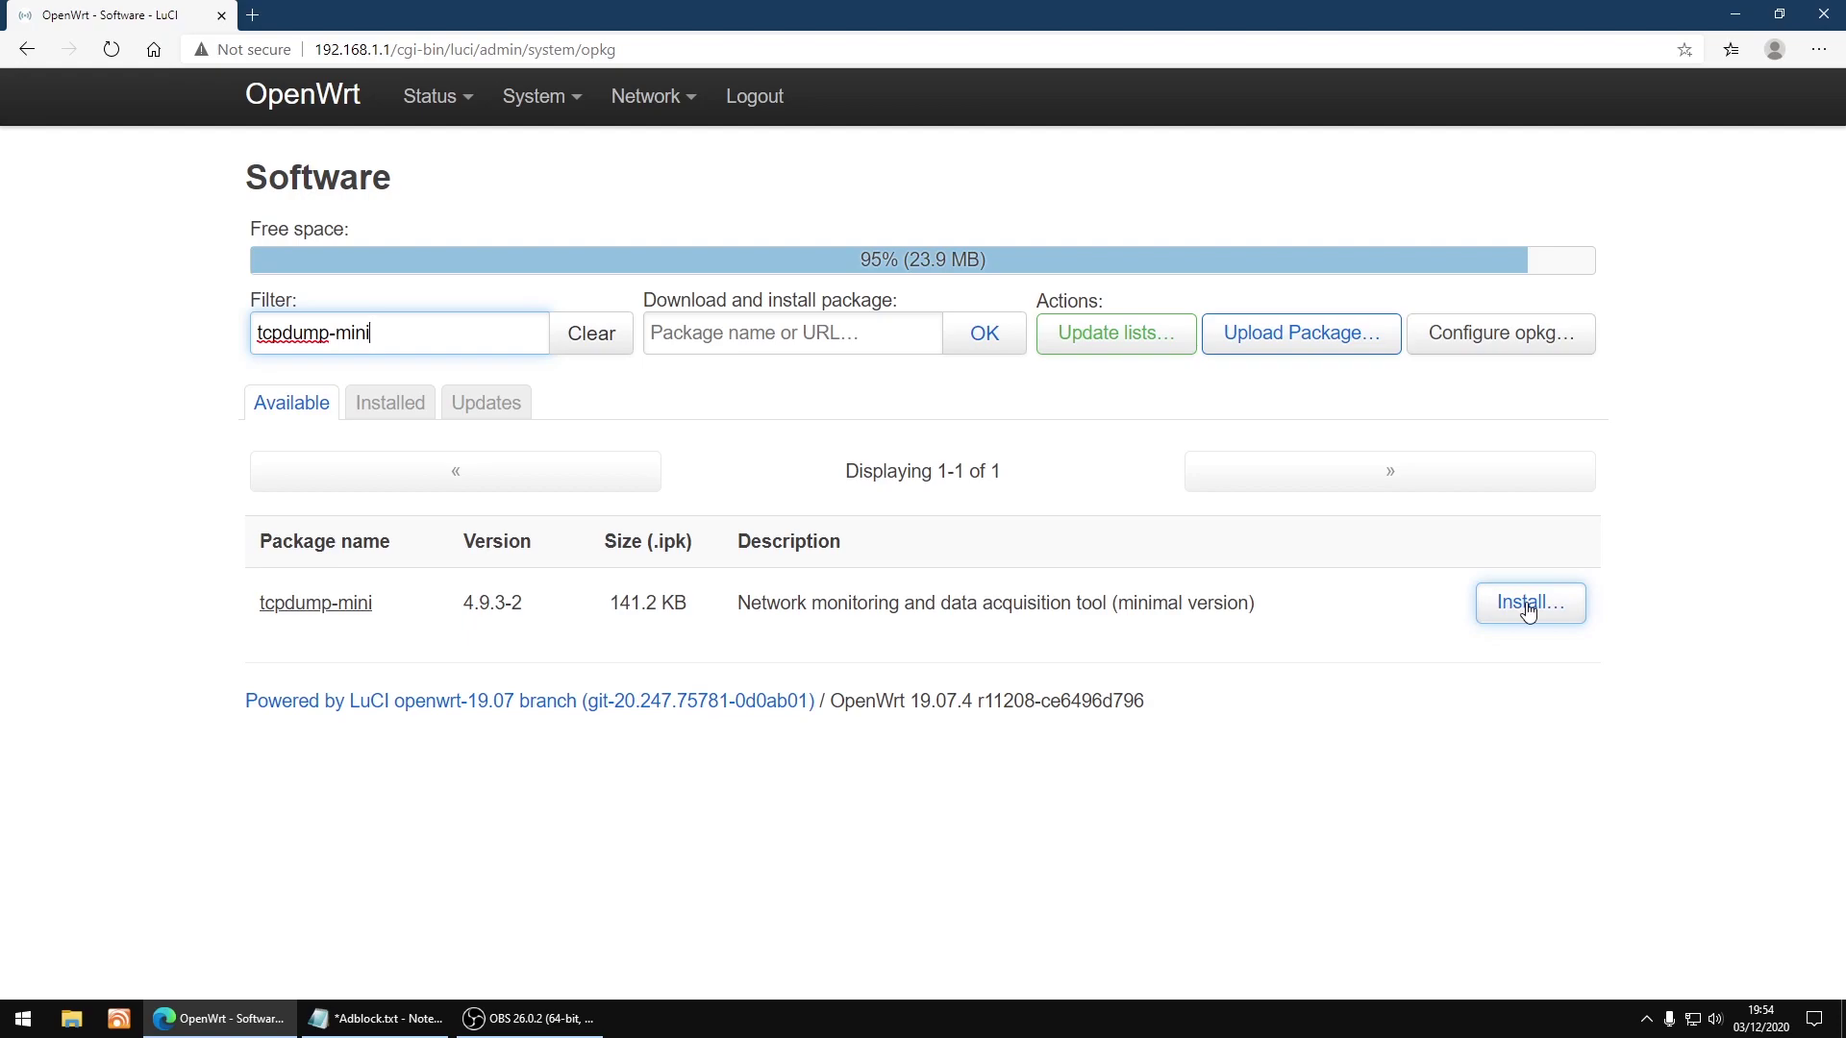
pyautogui.click(1528, 612)
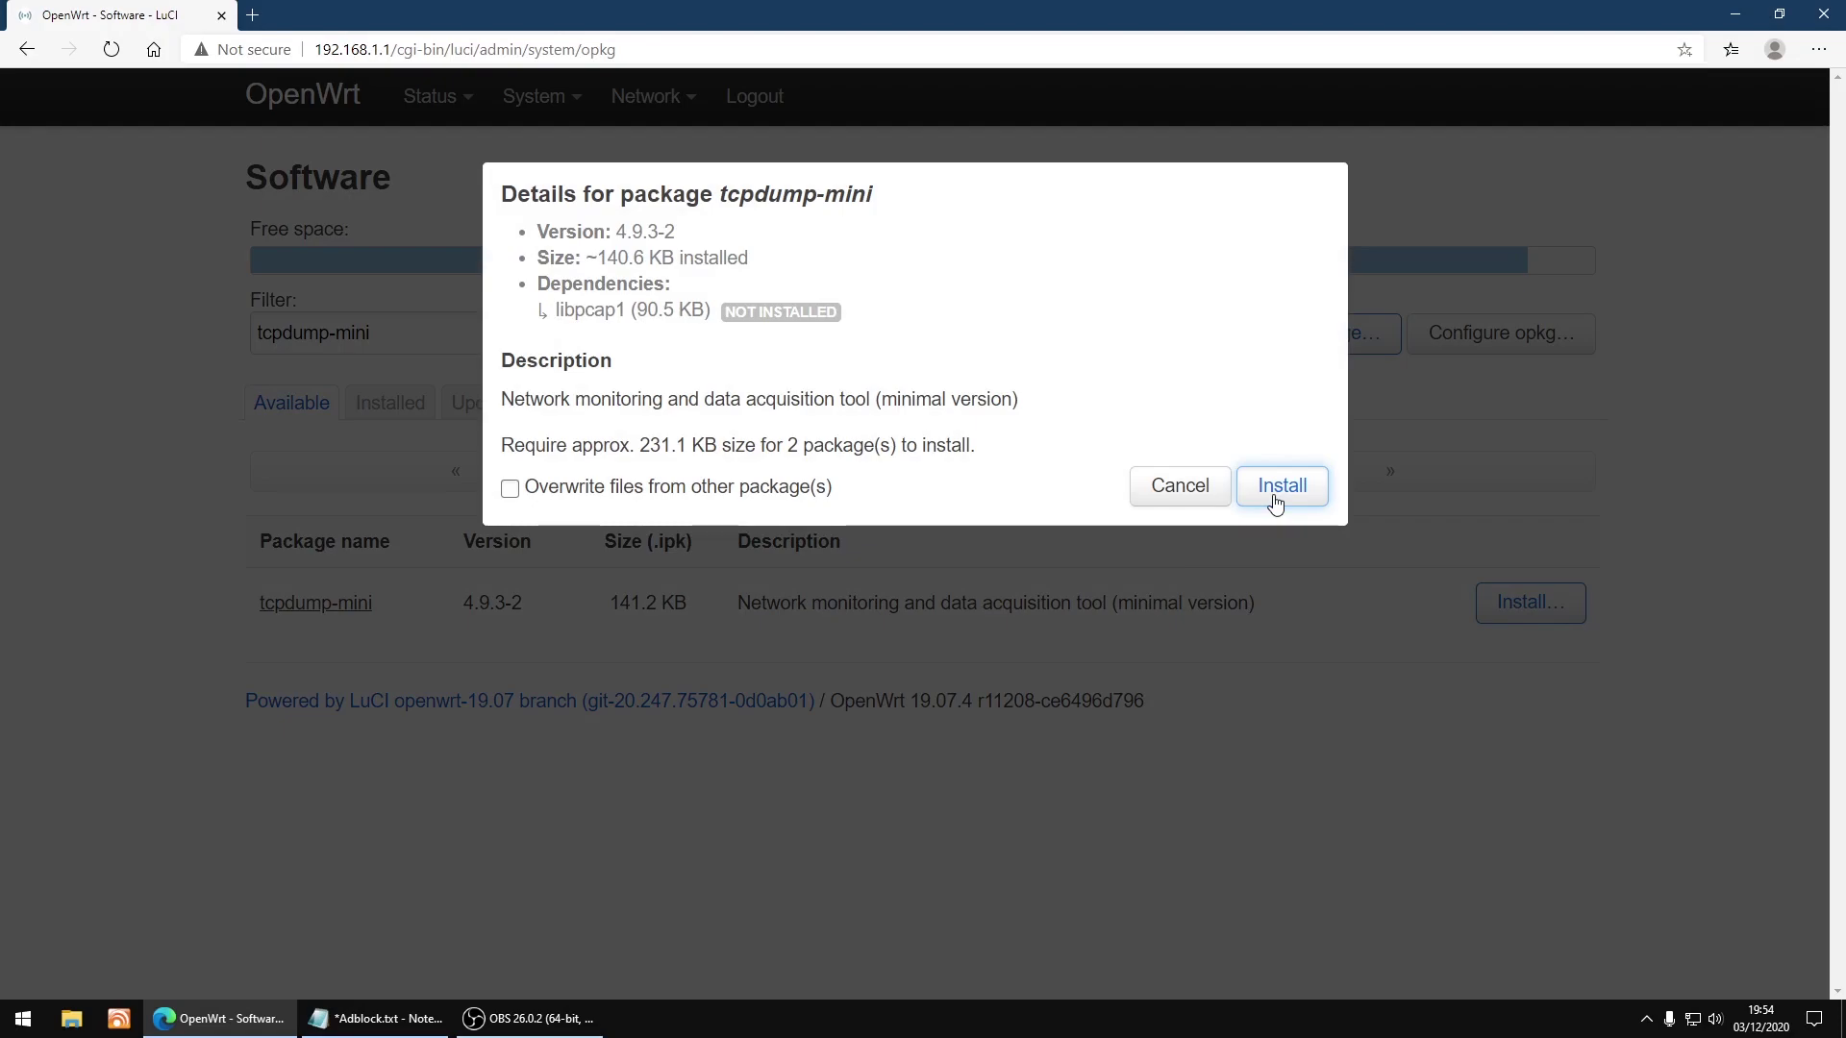
pyautogui.click(1279, 488)
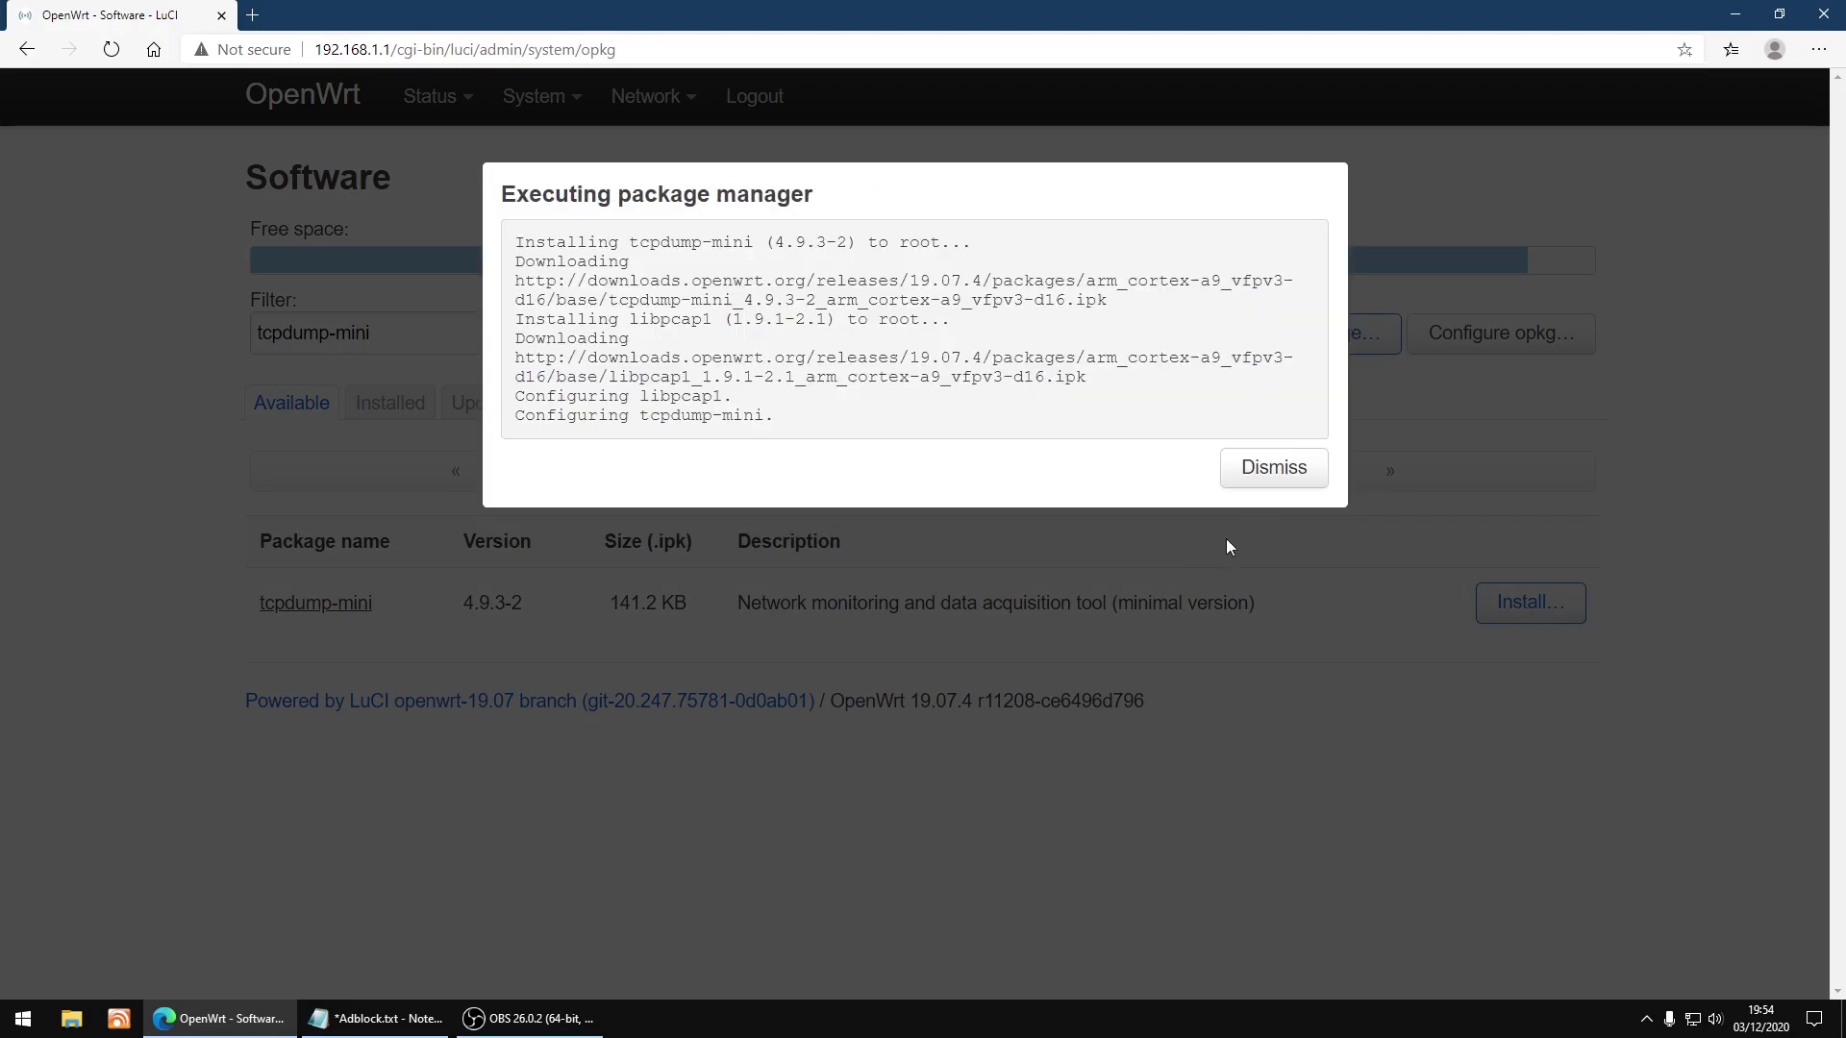
pyautogui.click(1278, 475)
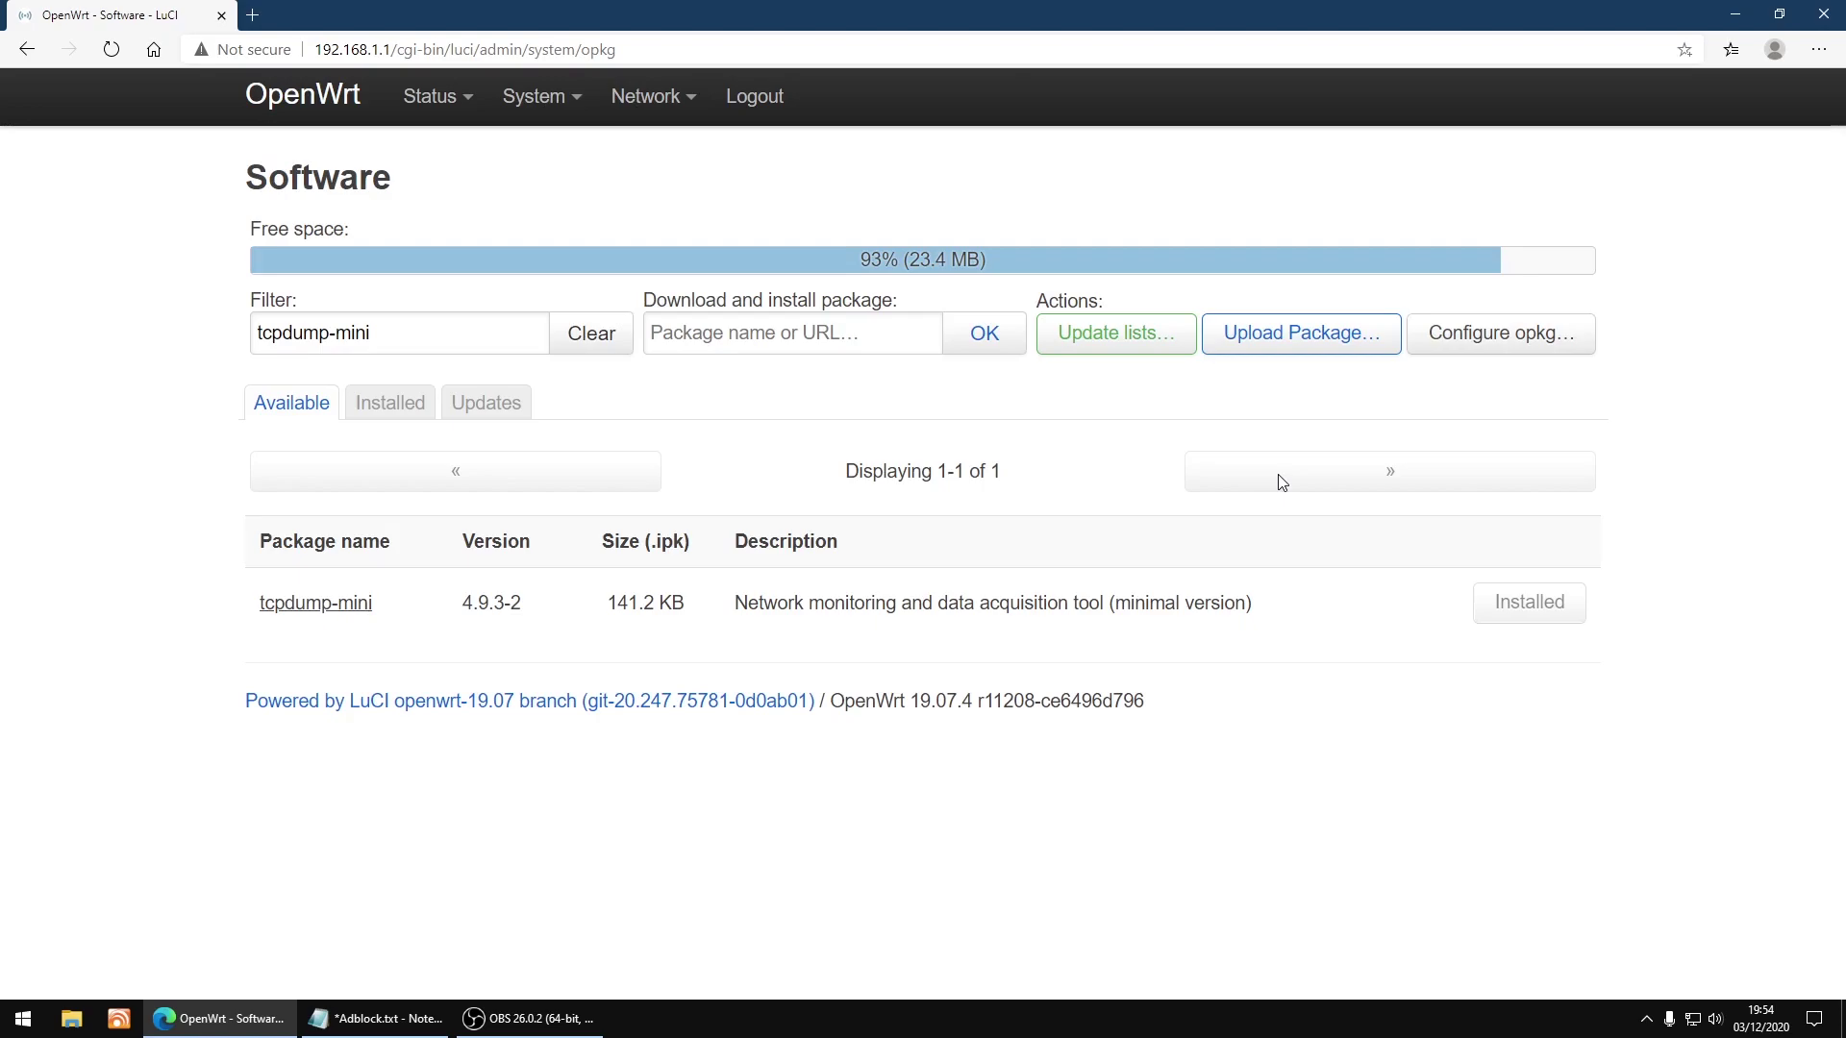
# Clear the package filter, reload Status > Overview, and open Services > Adblock
pyautogui.click(615, 339)
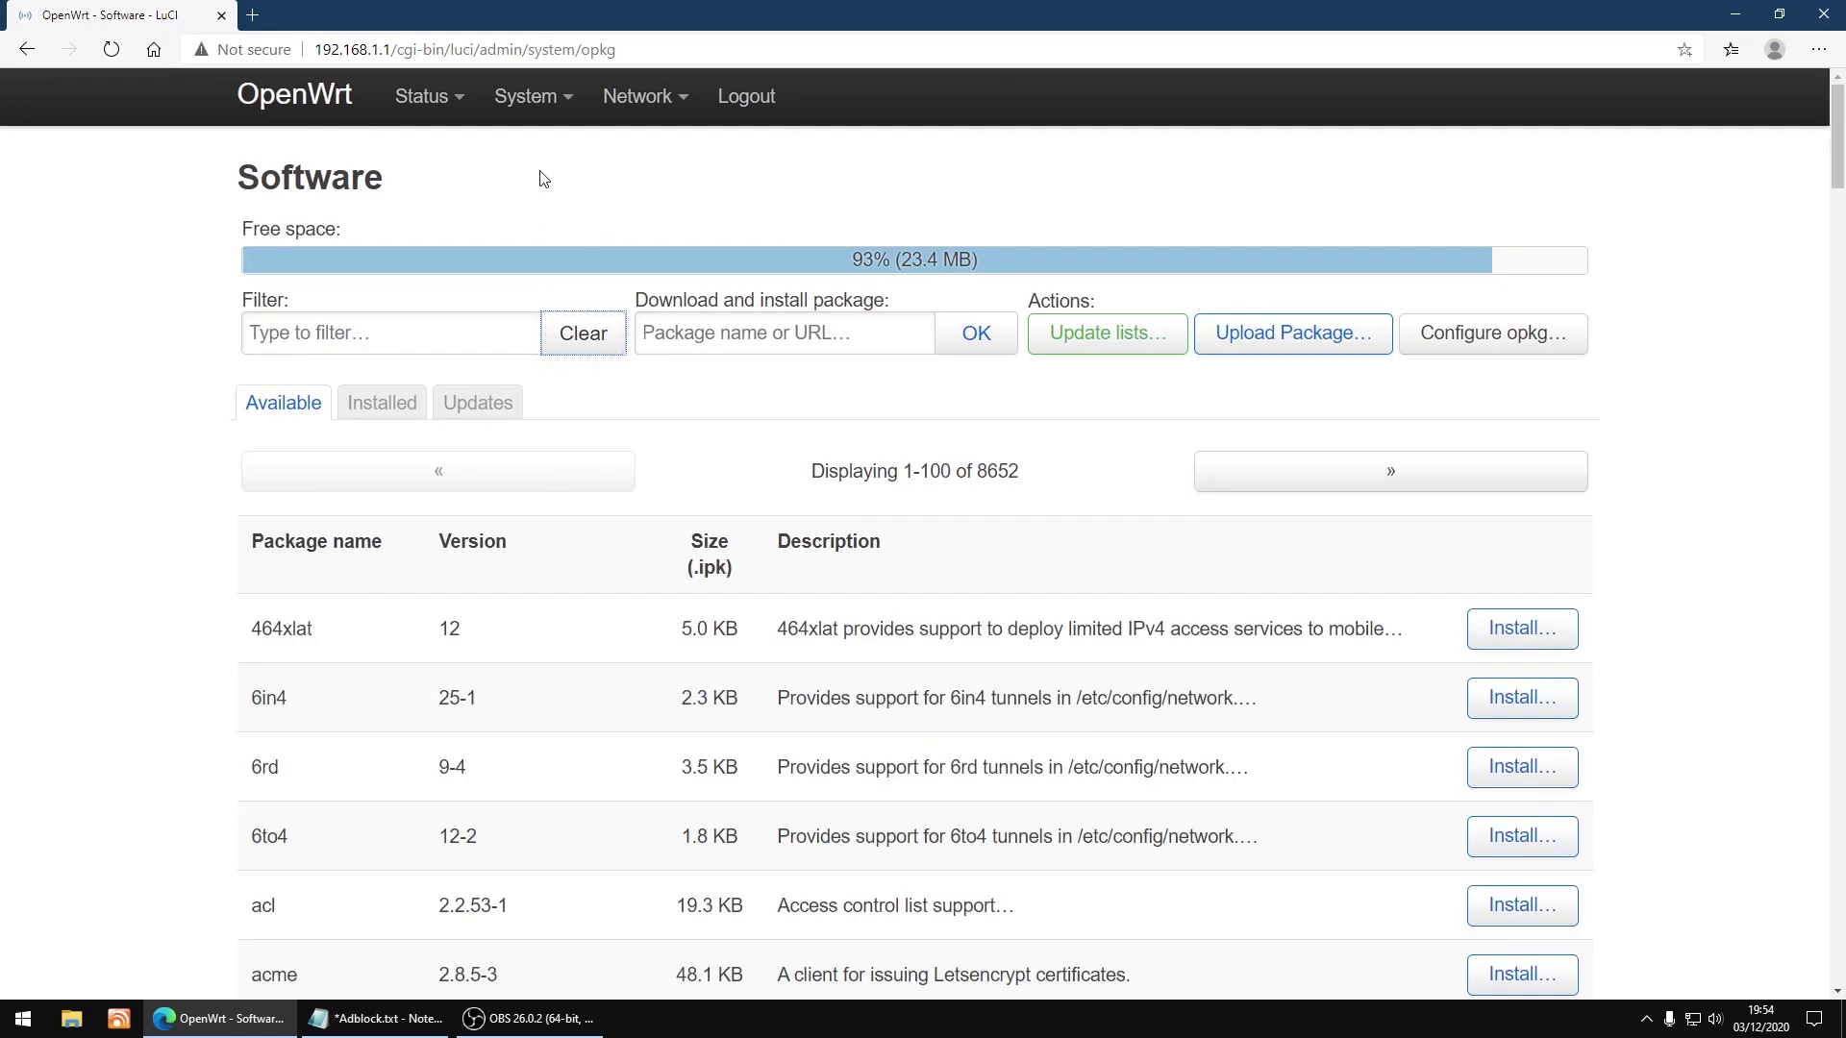
pyautogui.moveTo(423, 96)
pyautogui.click(435, 157)
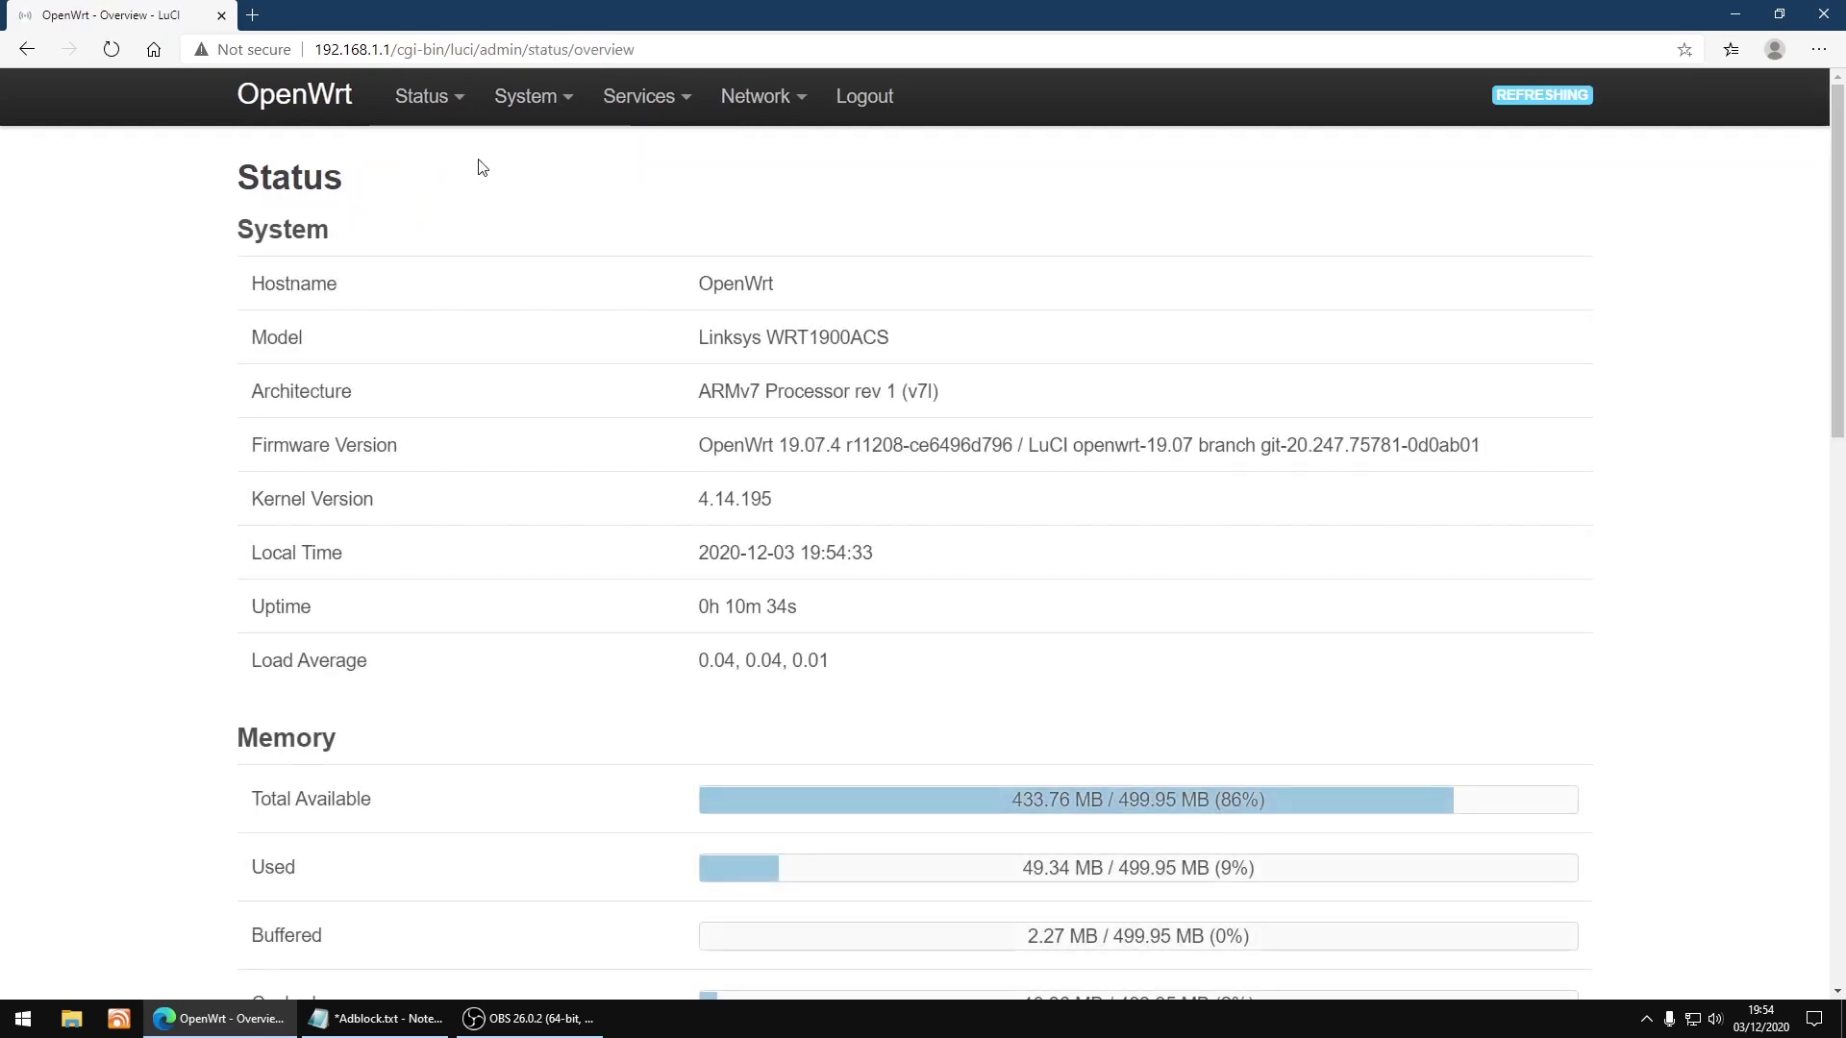
pyautogui.click(114, 54)
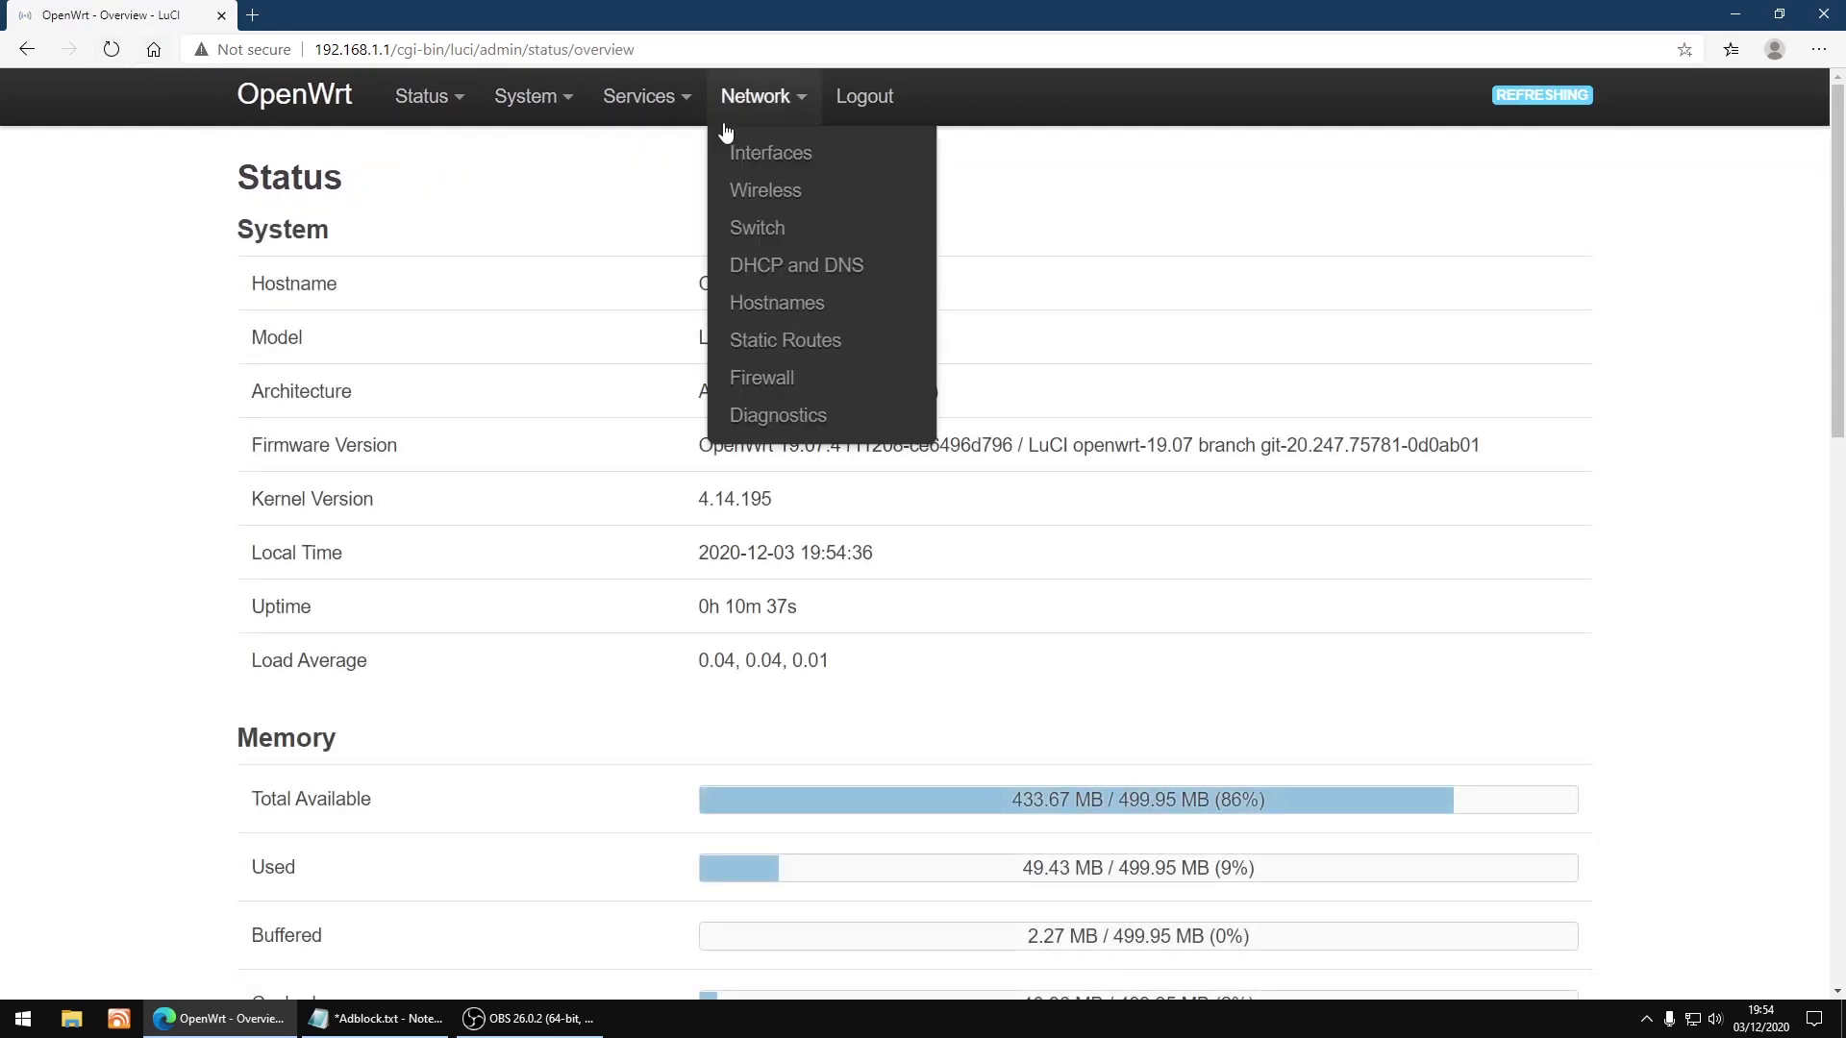
pyautogui.moveTo(640, 97)
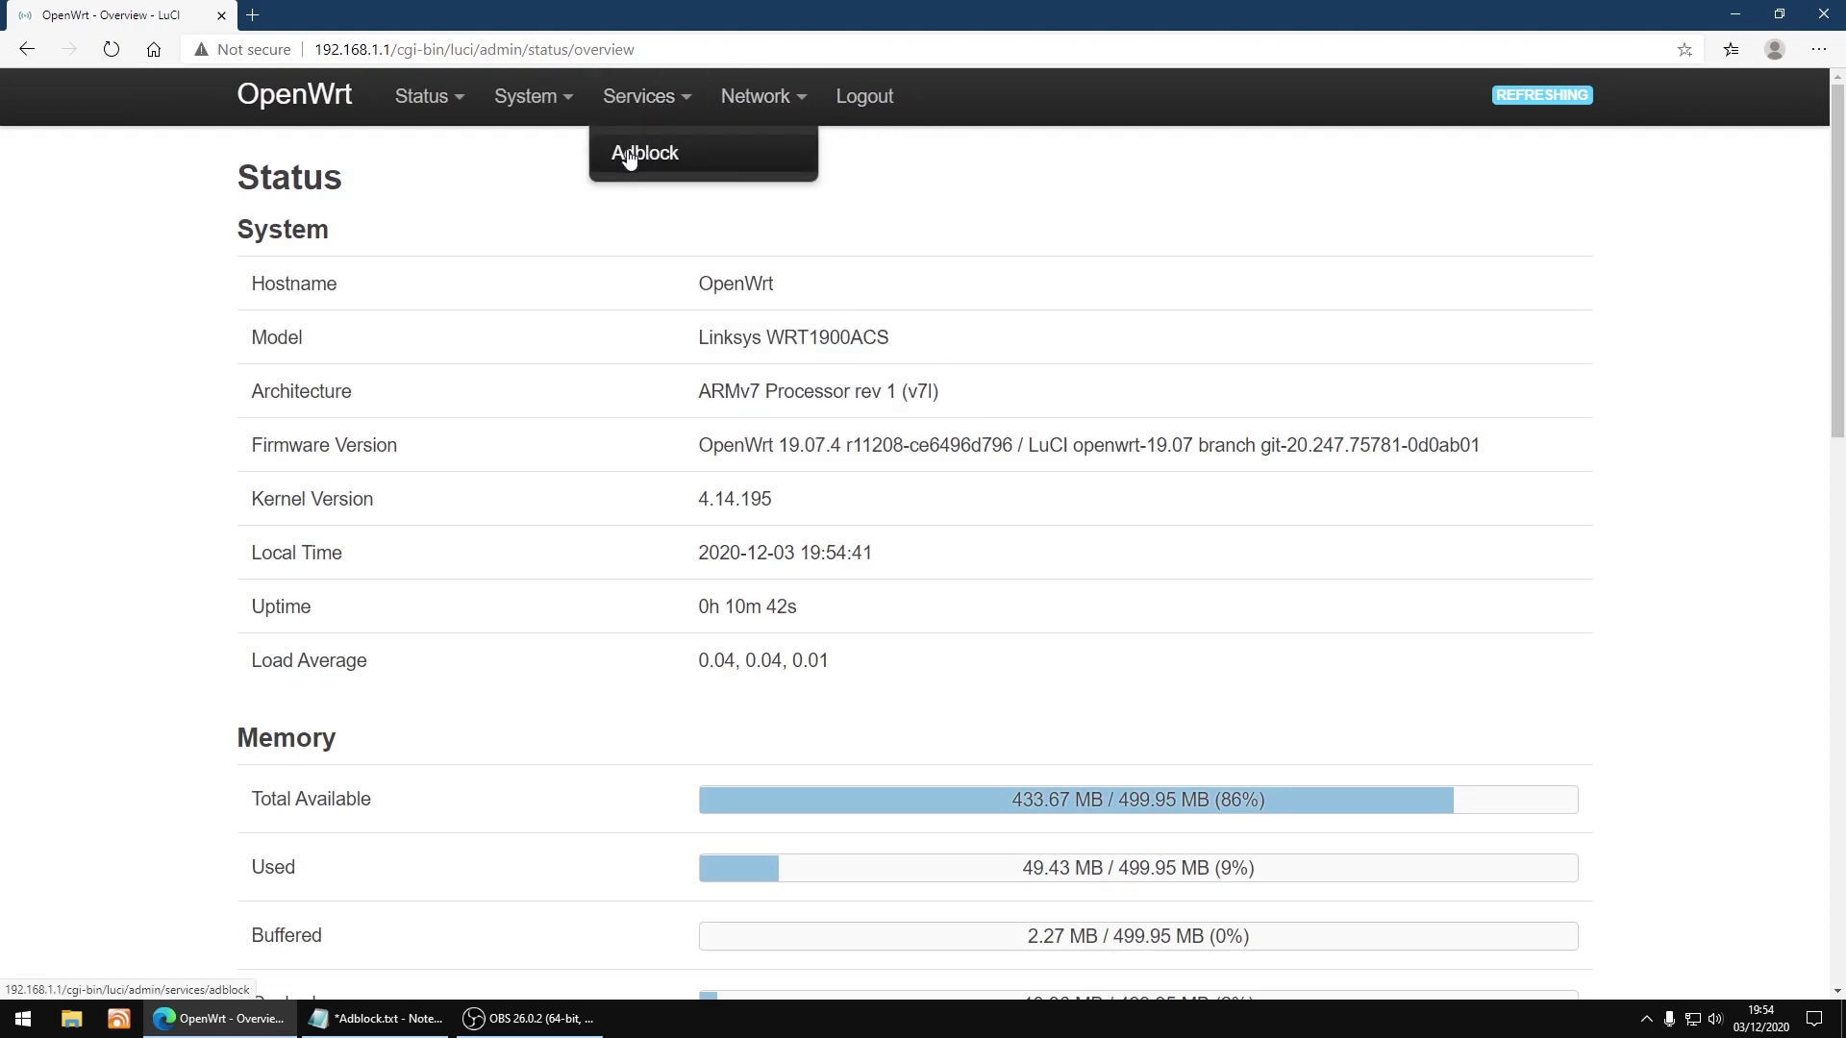
pyautogui.click(638, 154)
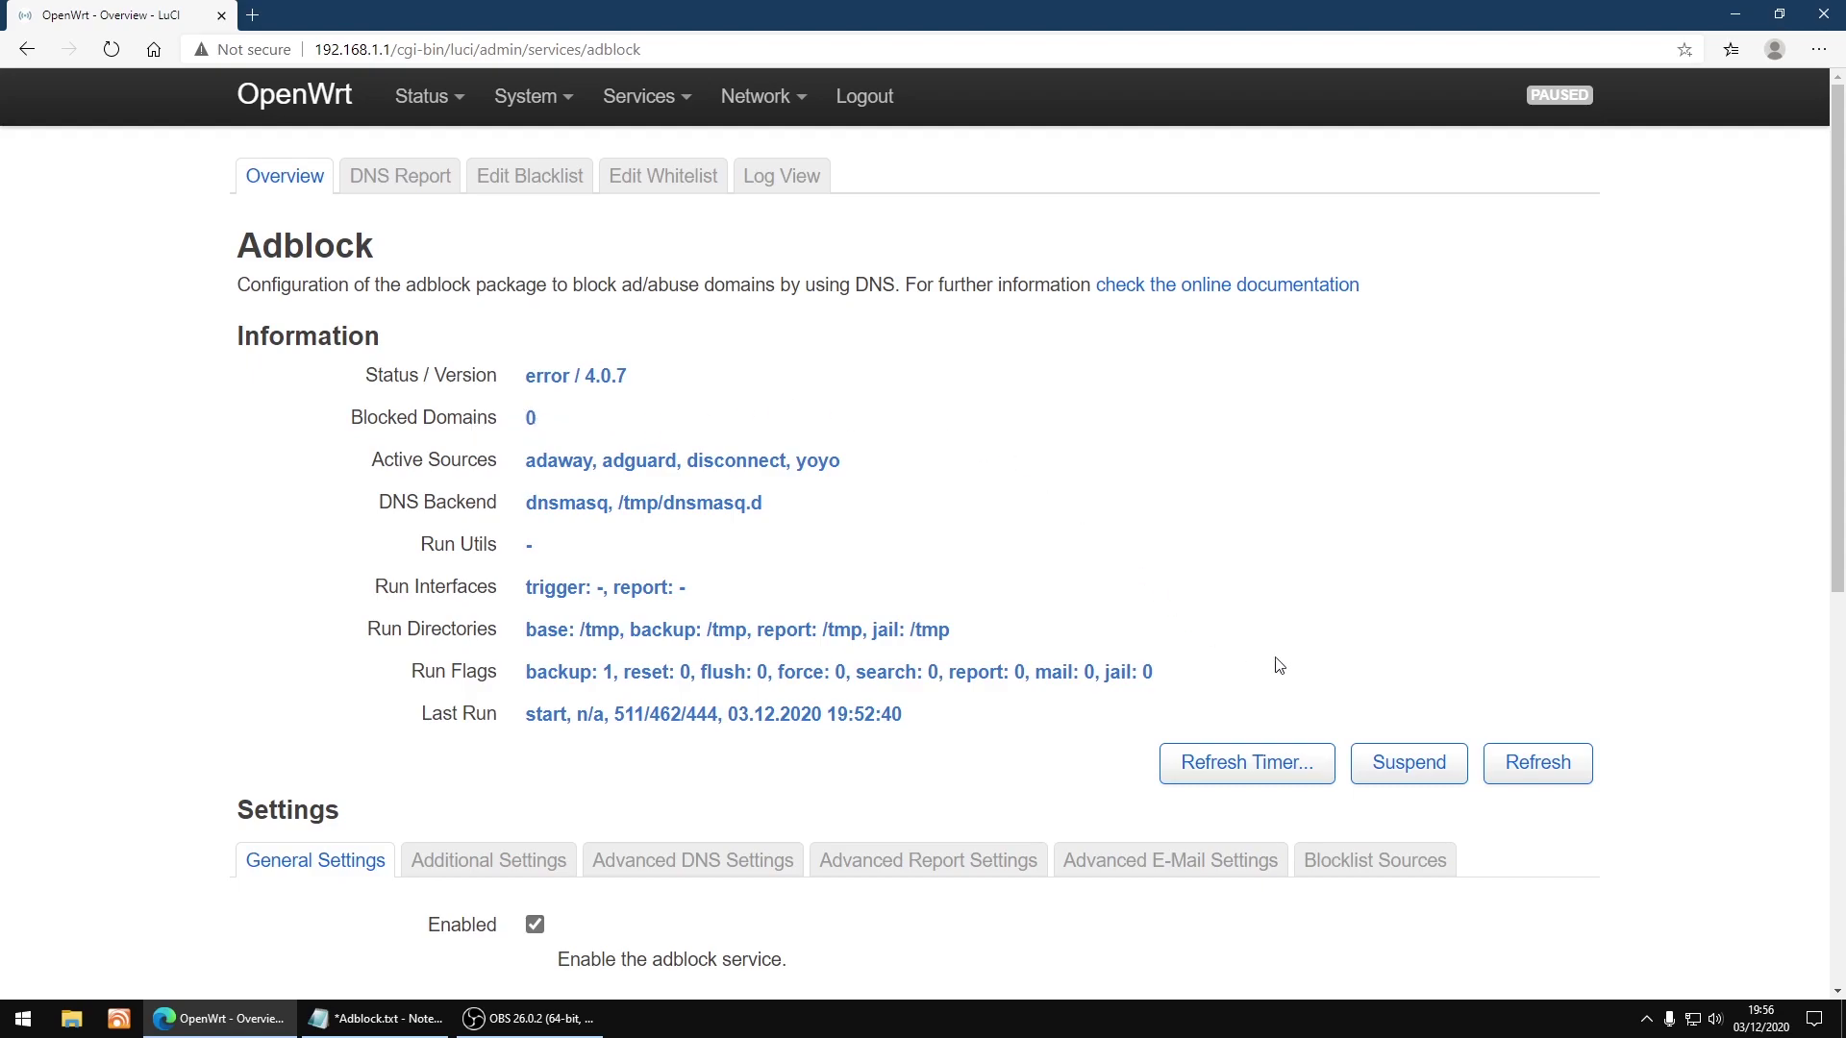
# Refresh Adblock so it loads blocklists, reaching 42,668 blocked domains
pyautogui.click(1543, 766)
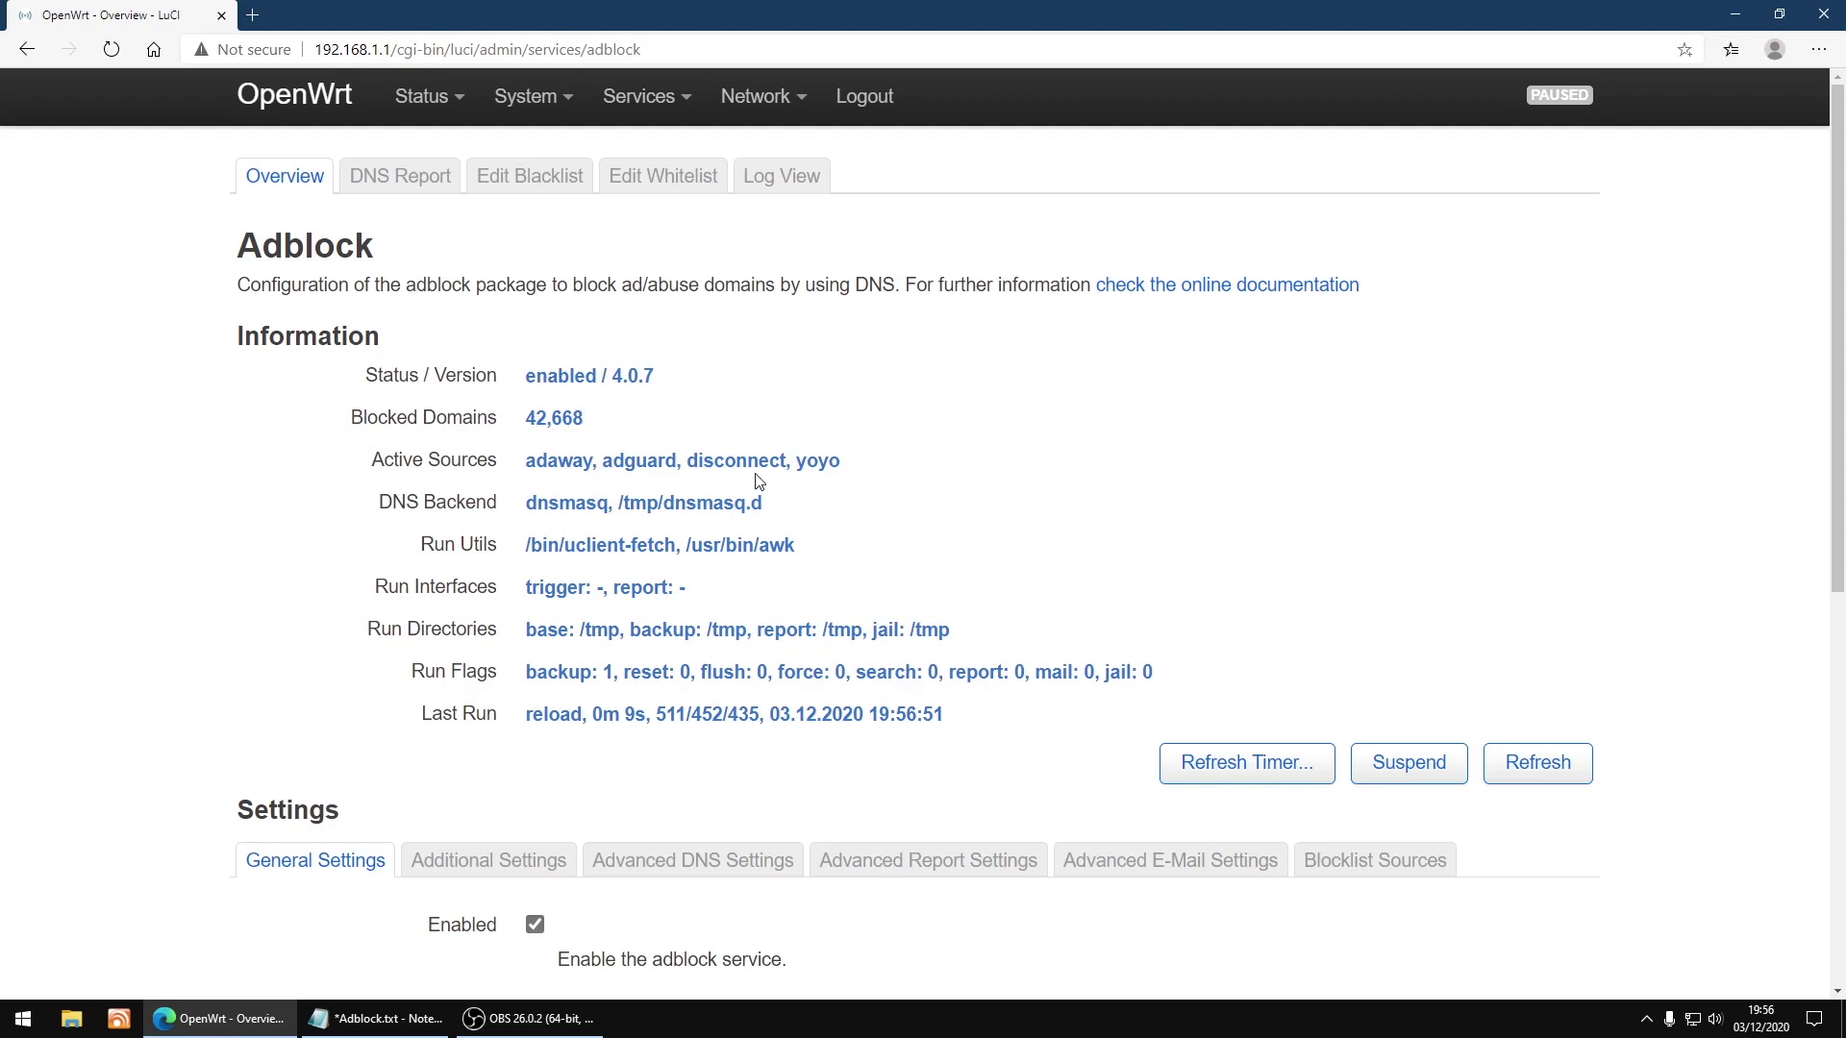
# Tick Force Local DNS and DNS Report in Adblock's General Settings, then Save & Apply
pyautogui.scroll(-4, 1031, 487)
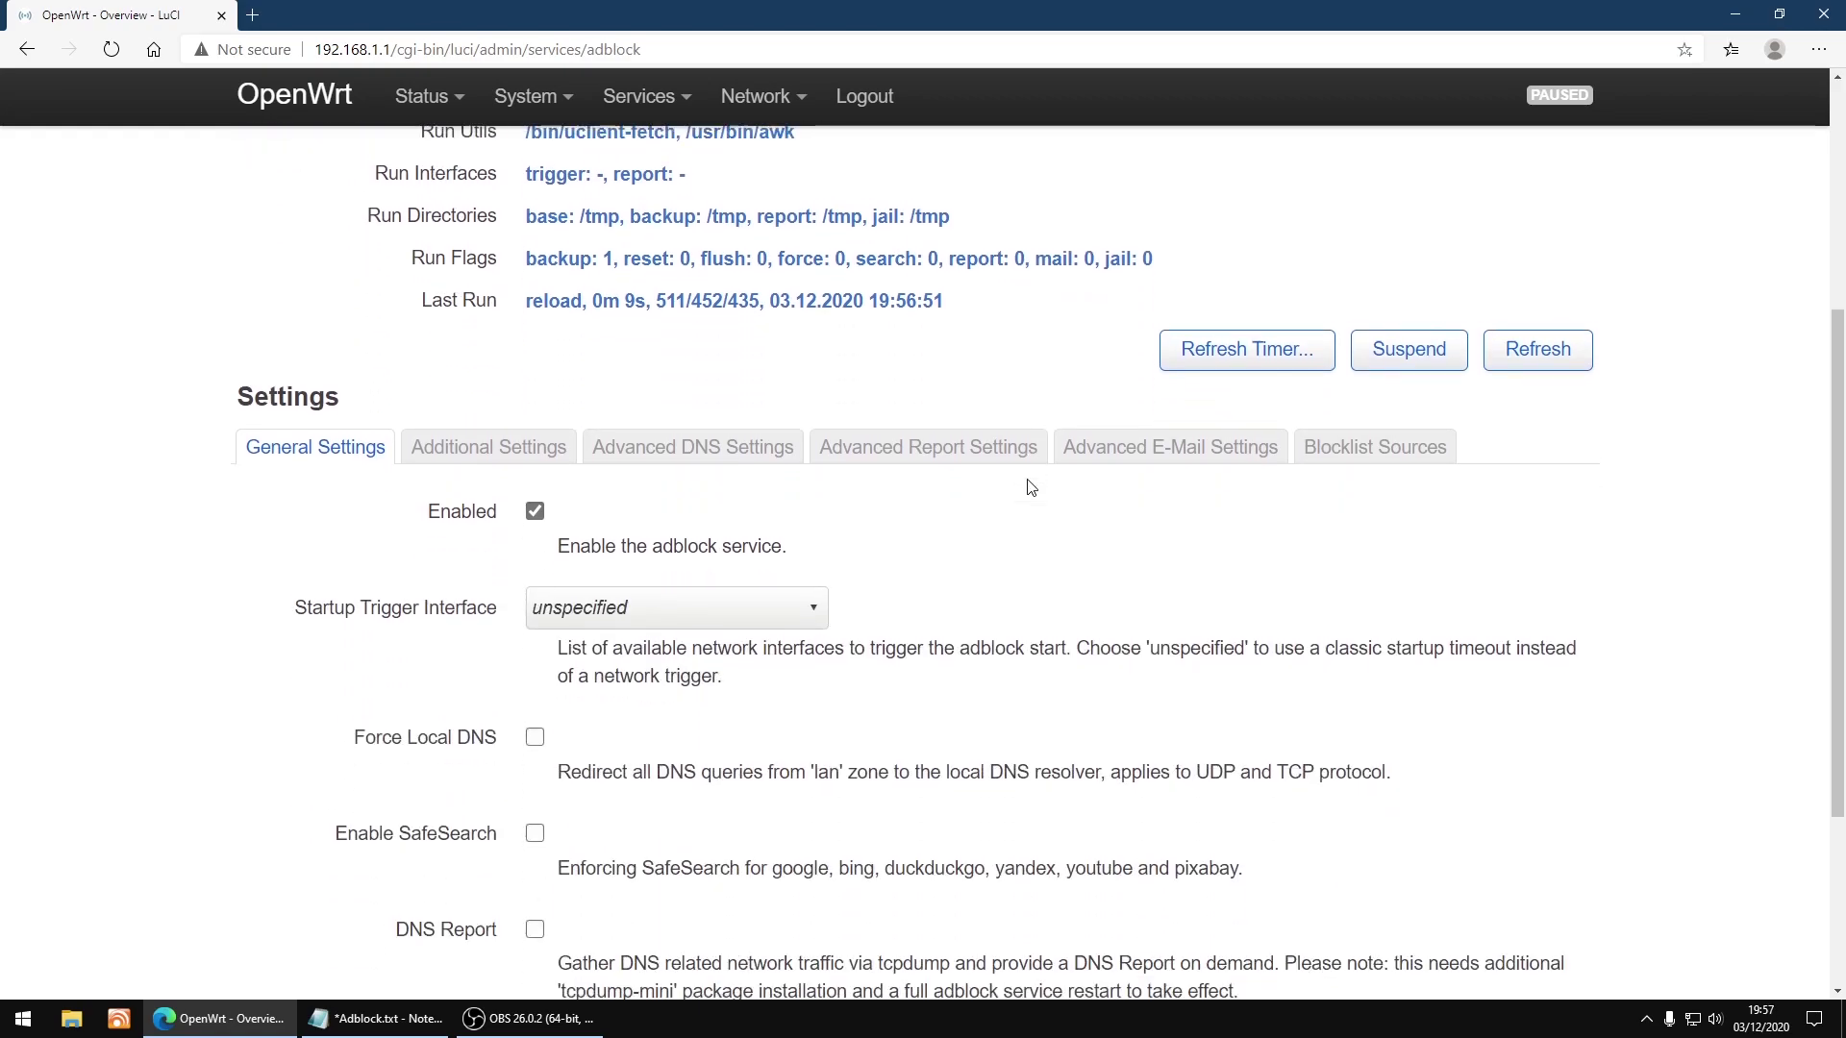
pyautogui.scroll(-3, 1030, 487)
pyautogui.scroll(1, 464, 347)
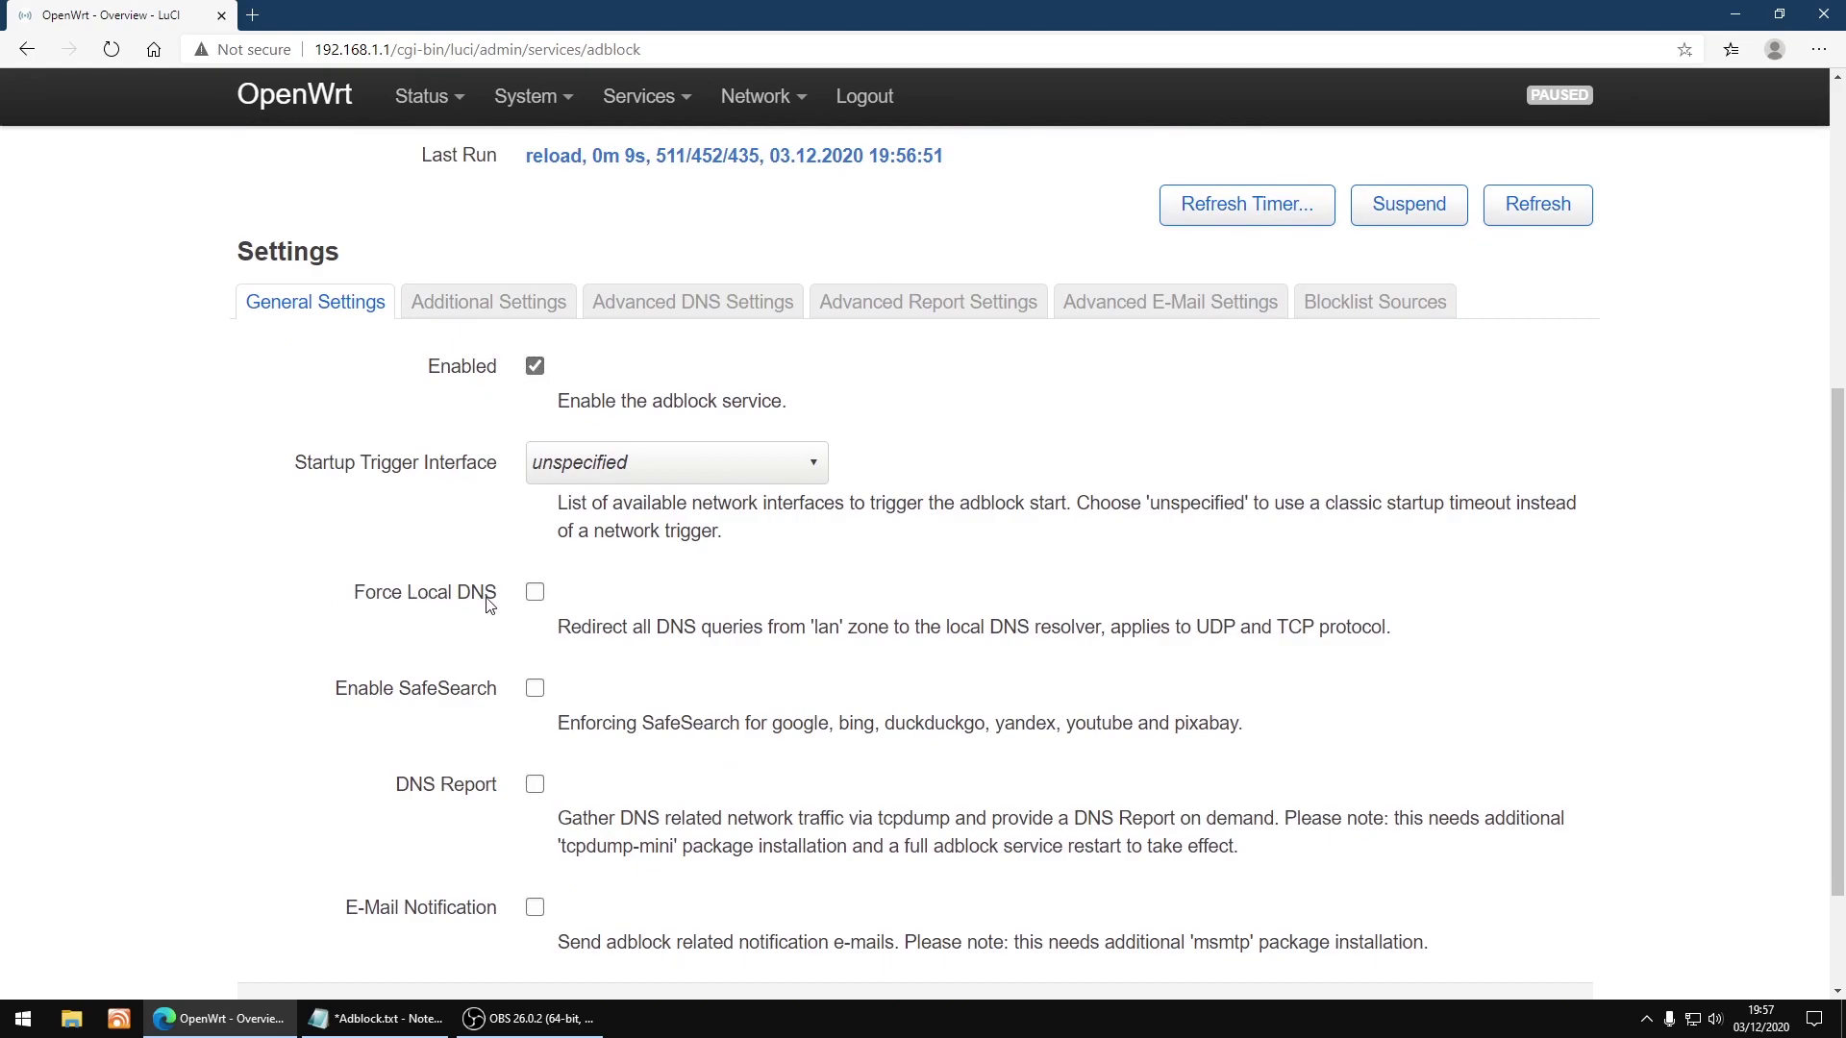
pyautogui.click(536, 593)
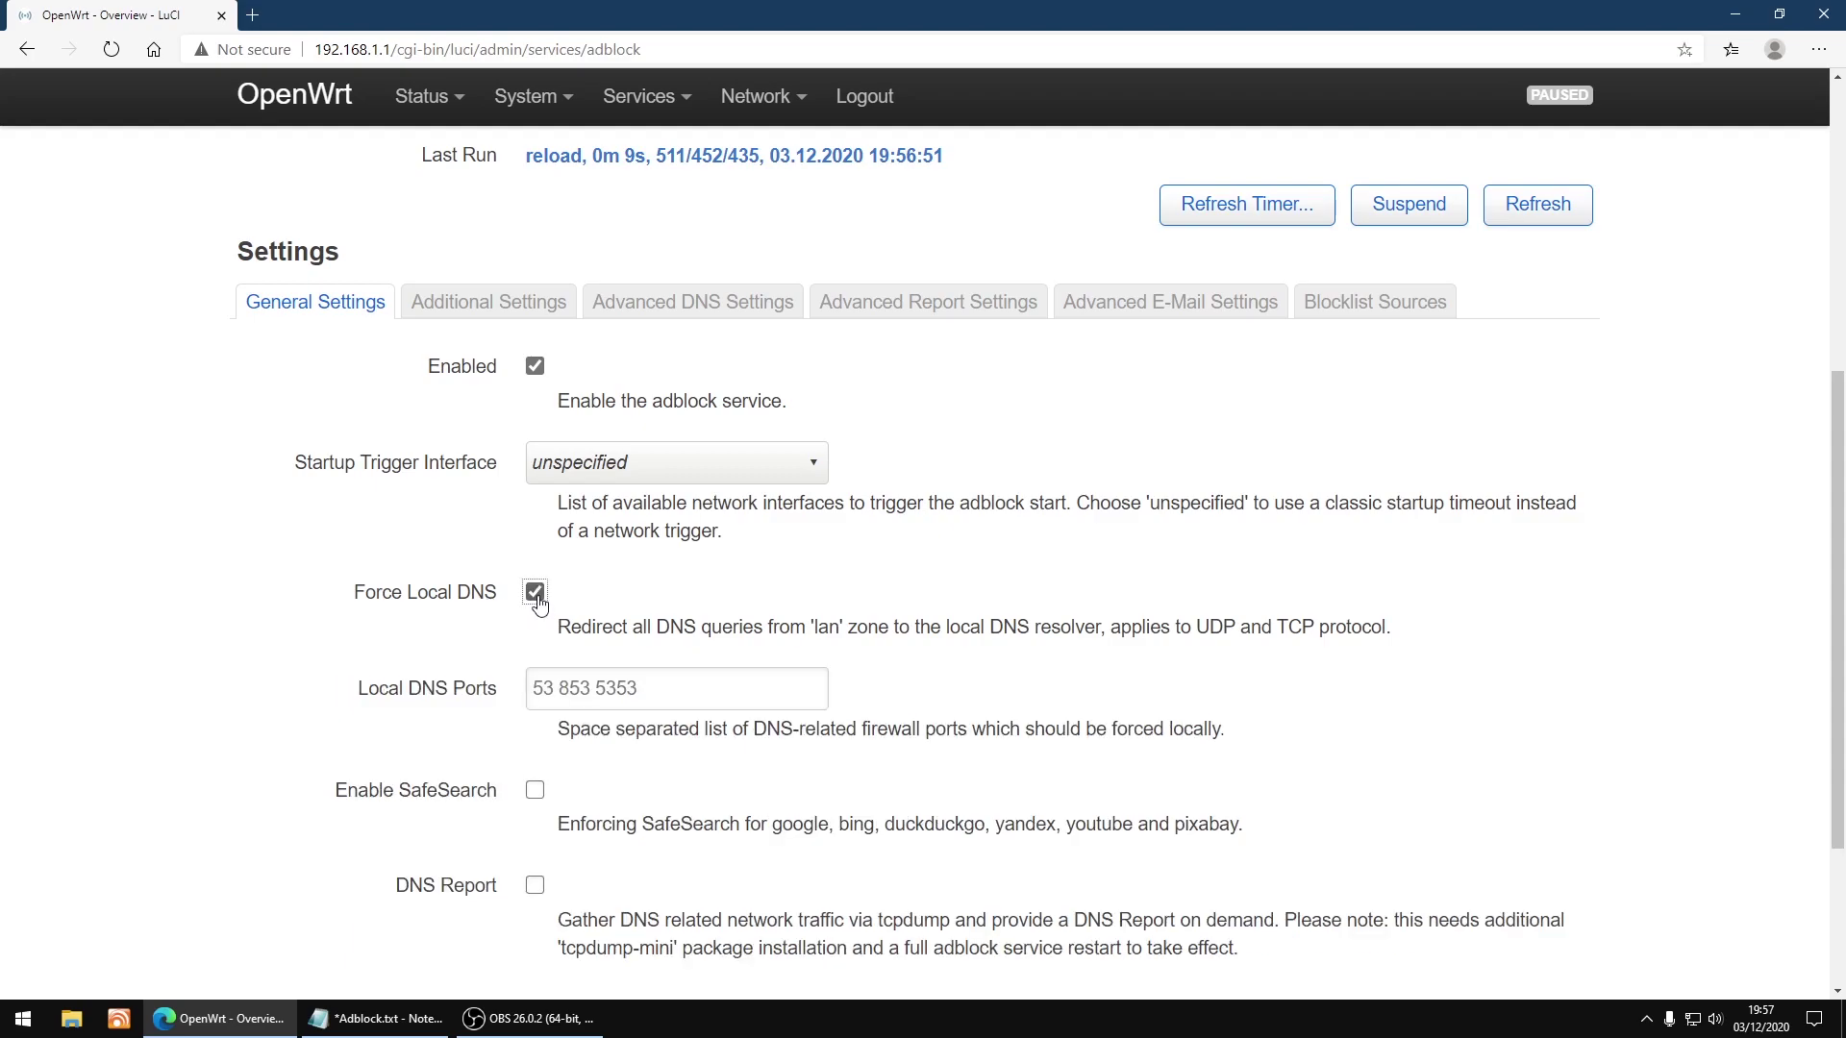
pyautogui.click(534, 886)
pyautogui.scroll(-3, 1211, 769)
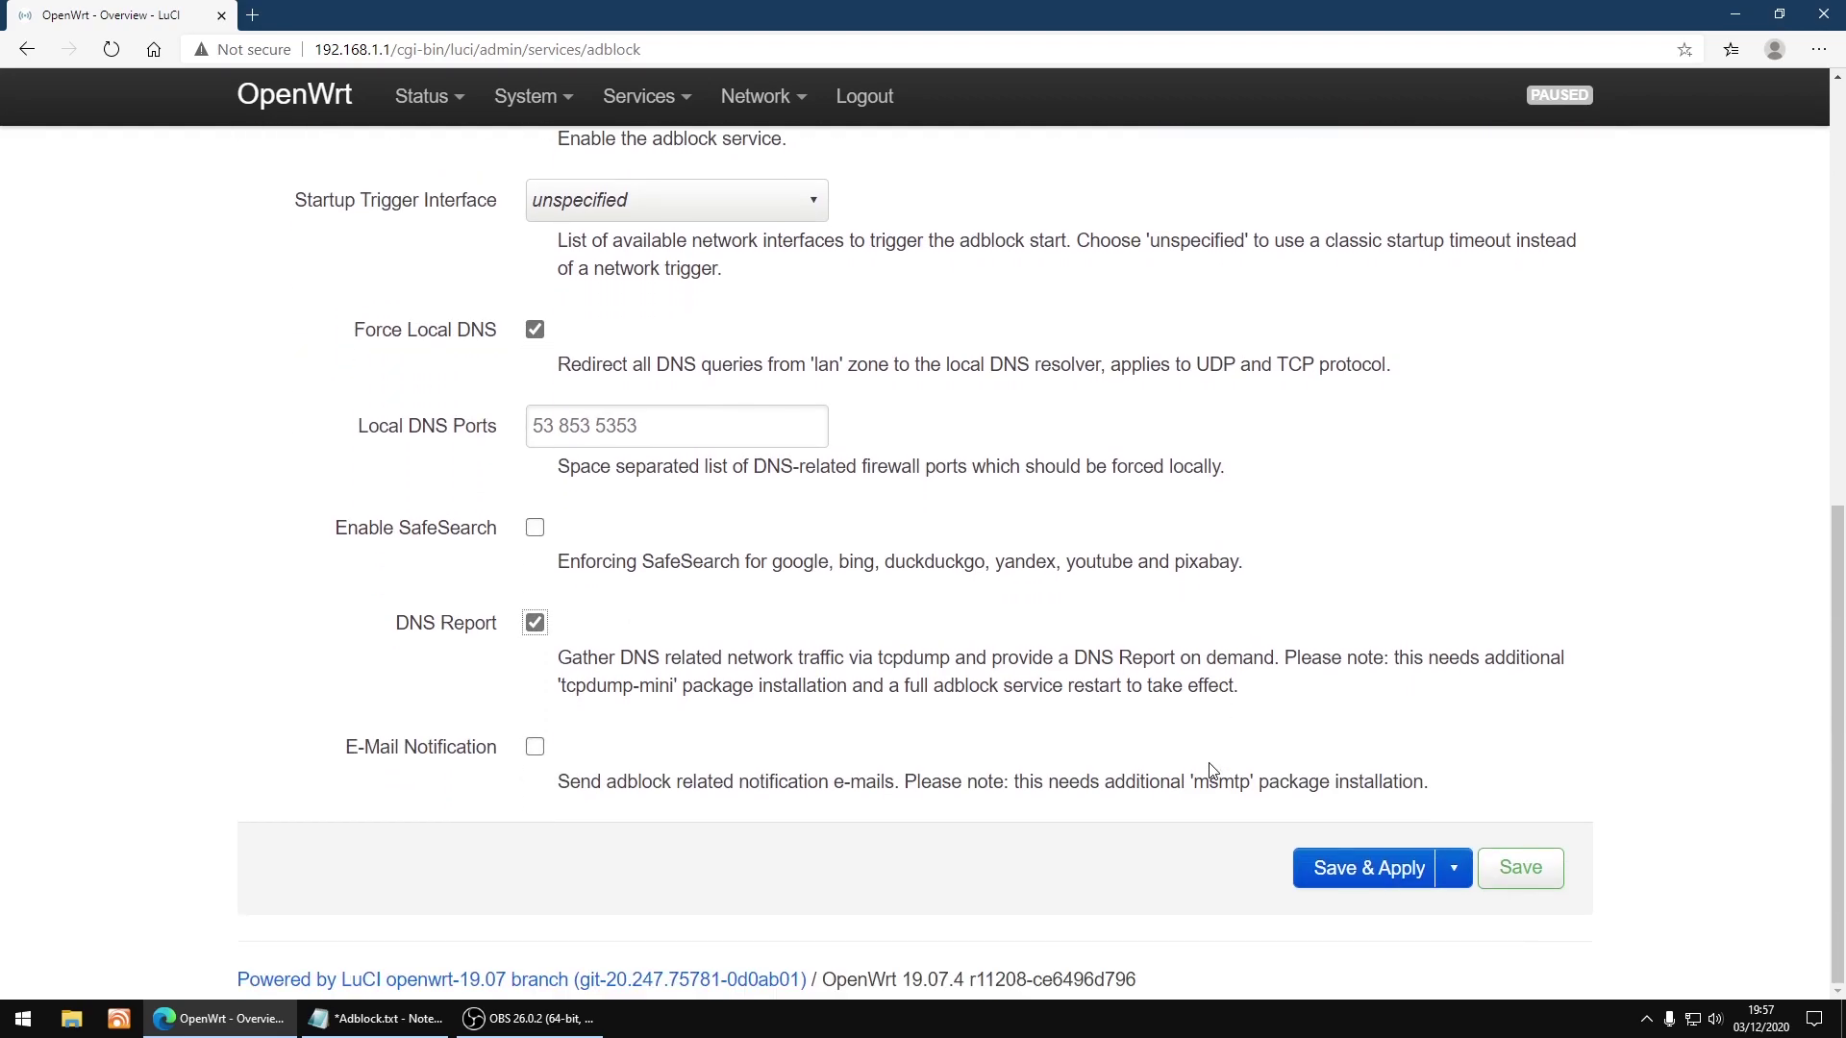
pyautogui.click(1363, 880)
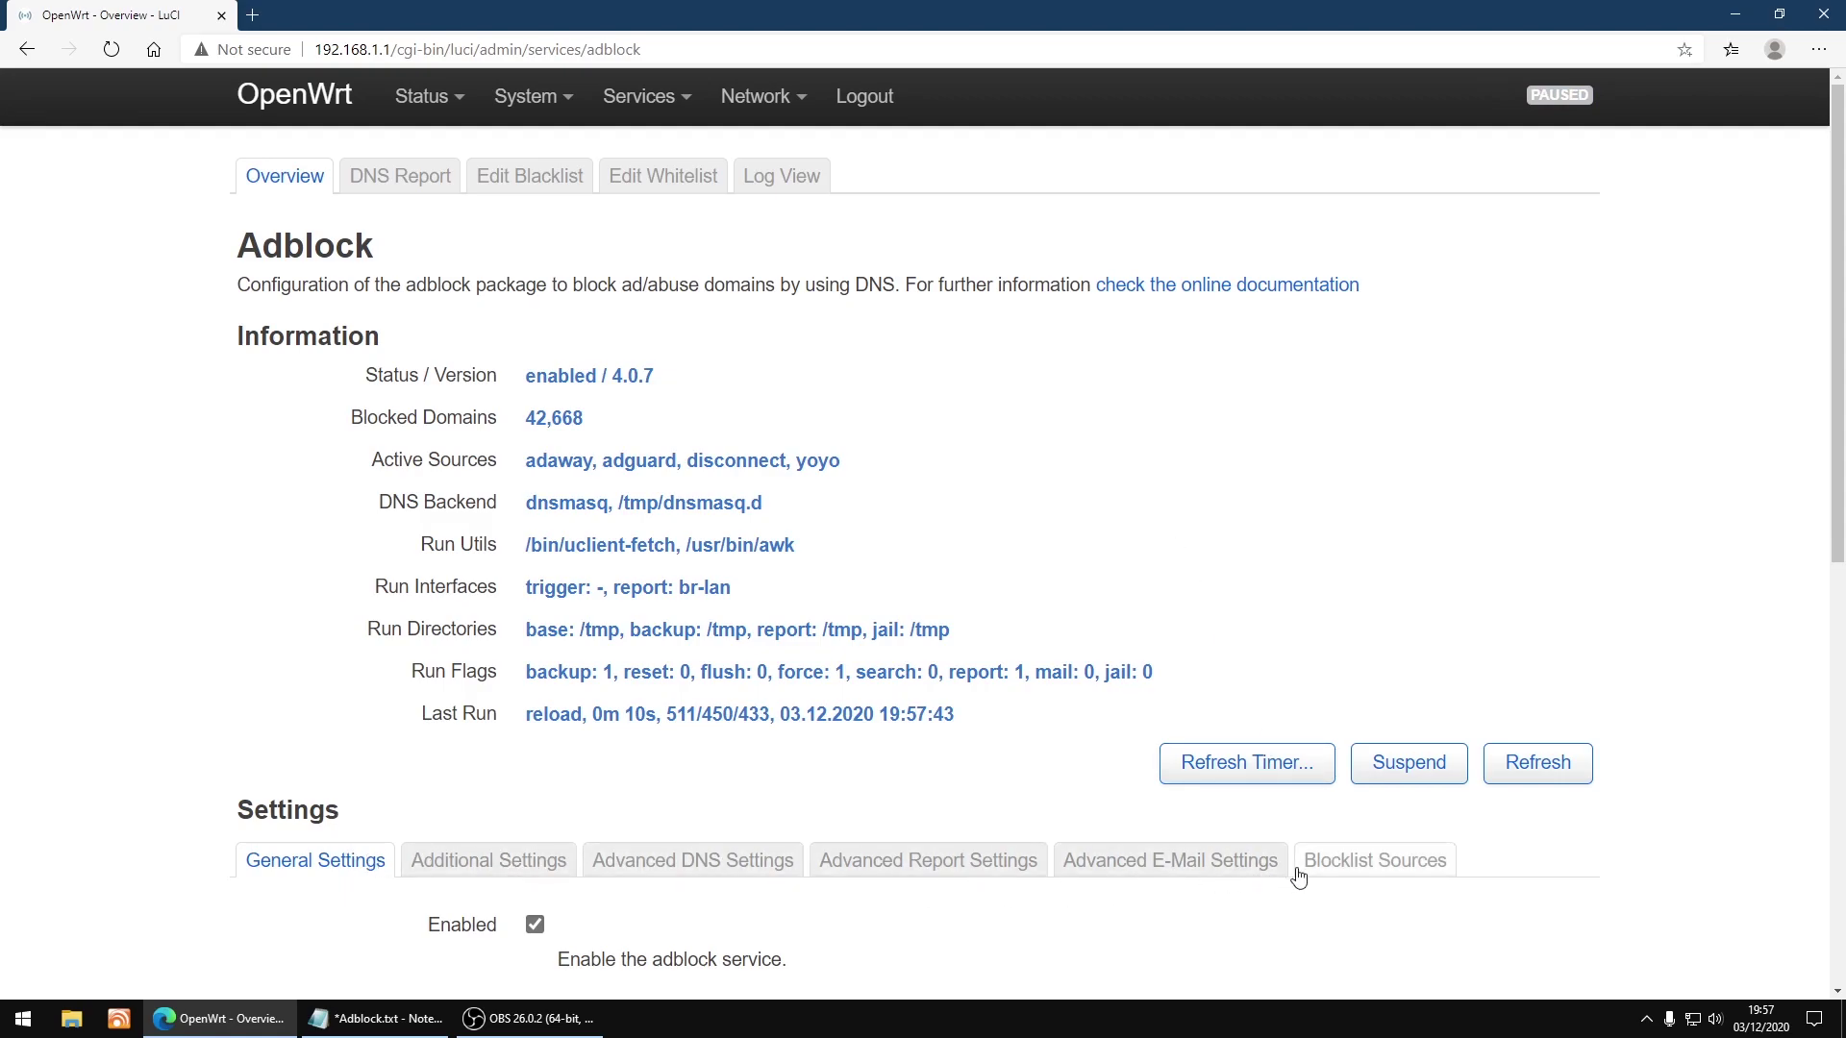
# In Blocklist Sources, tick bitcoin, malwaredomains, malwarelist and notracking
pyautogui.click(1373, 862)
pyautogui.scroll(-3, 1178, 570)
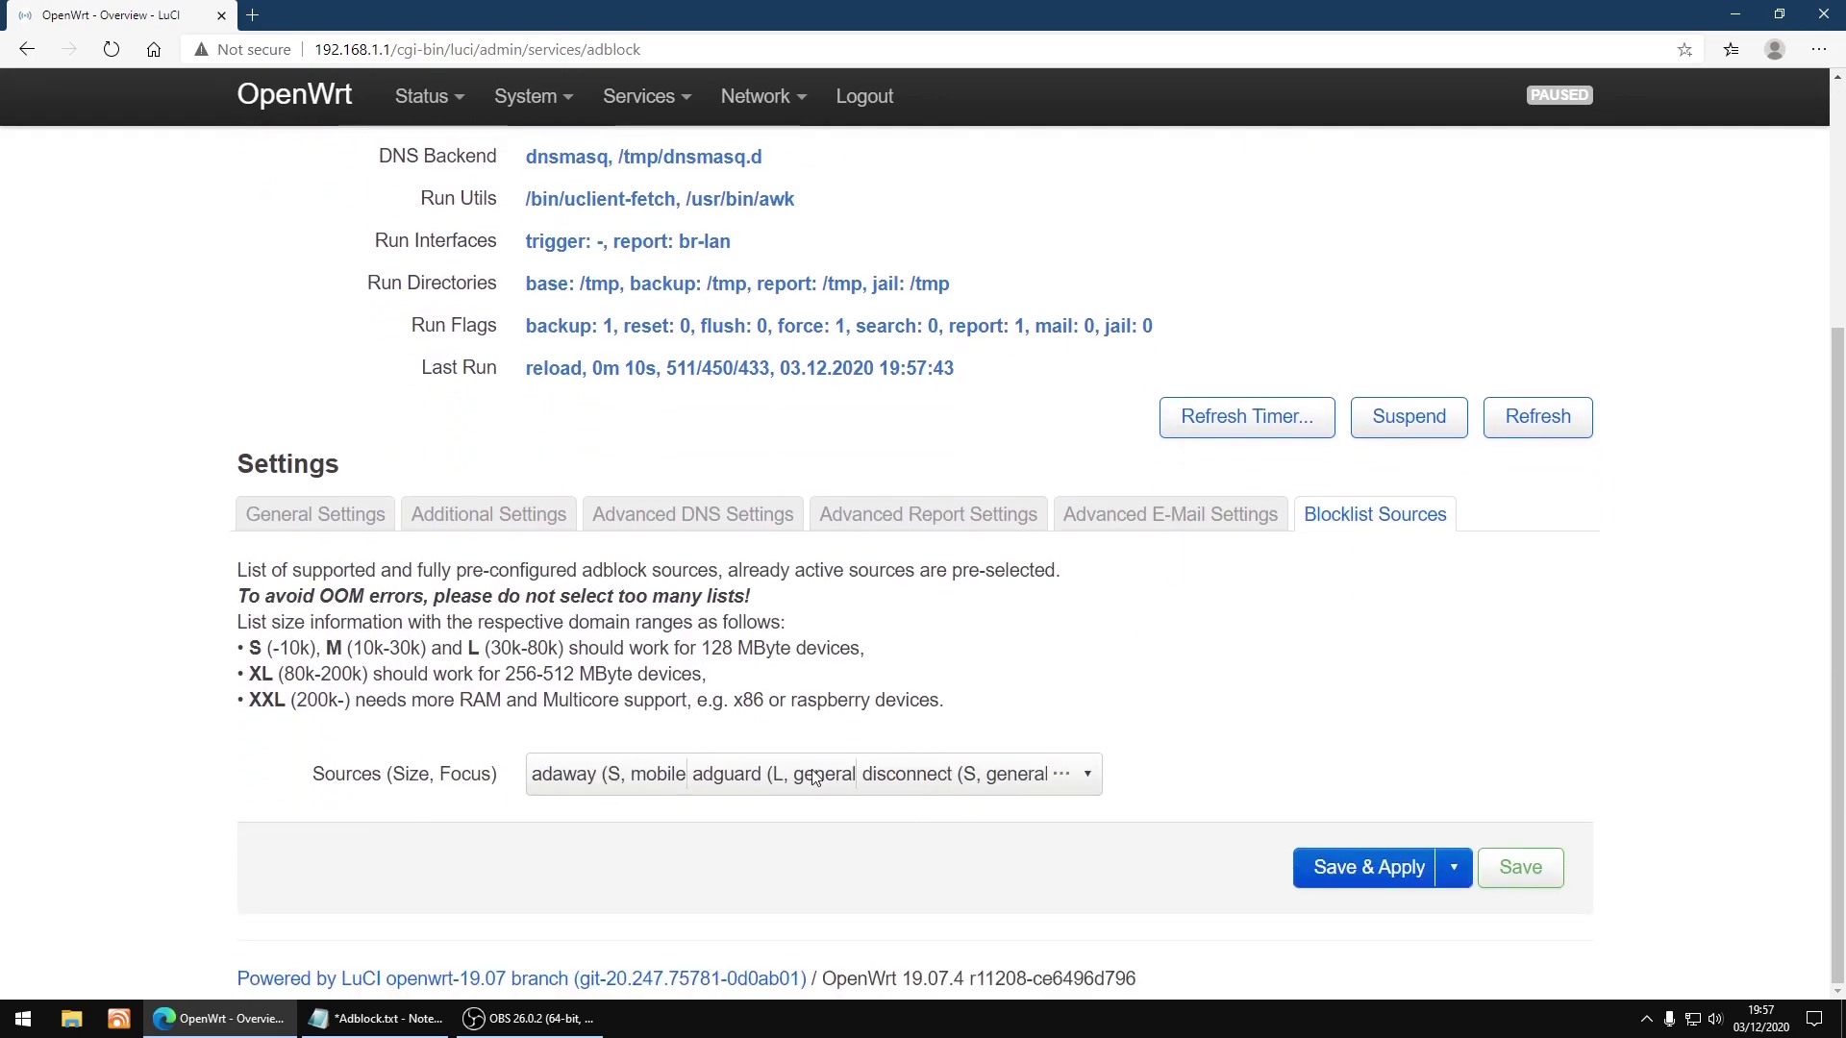
pyautogui.click(856, 780)
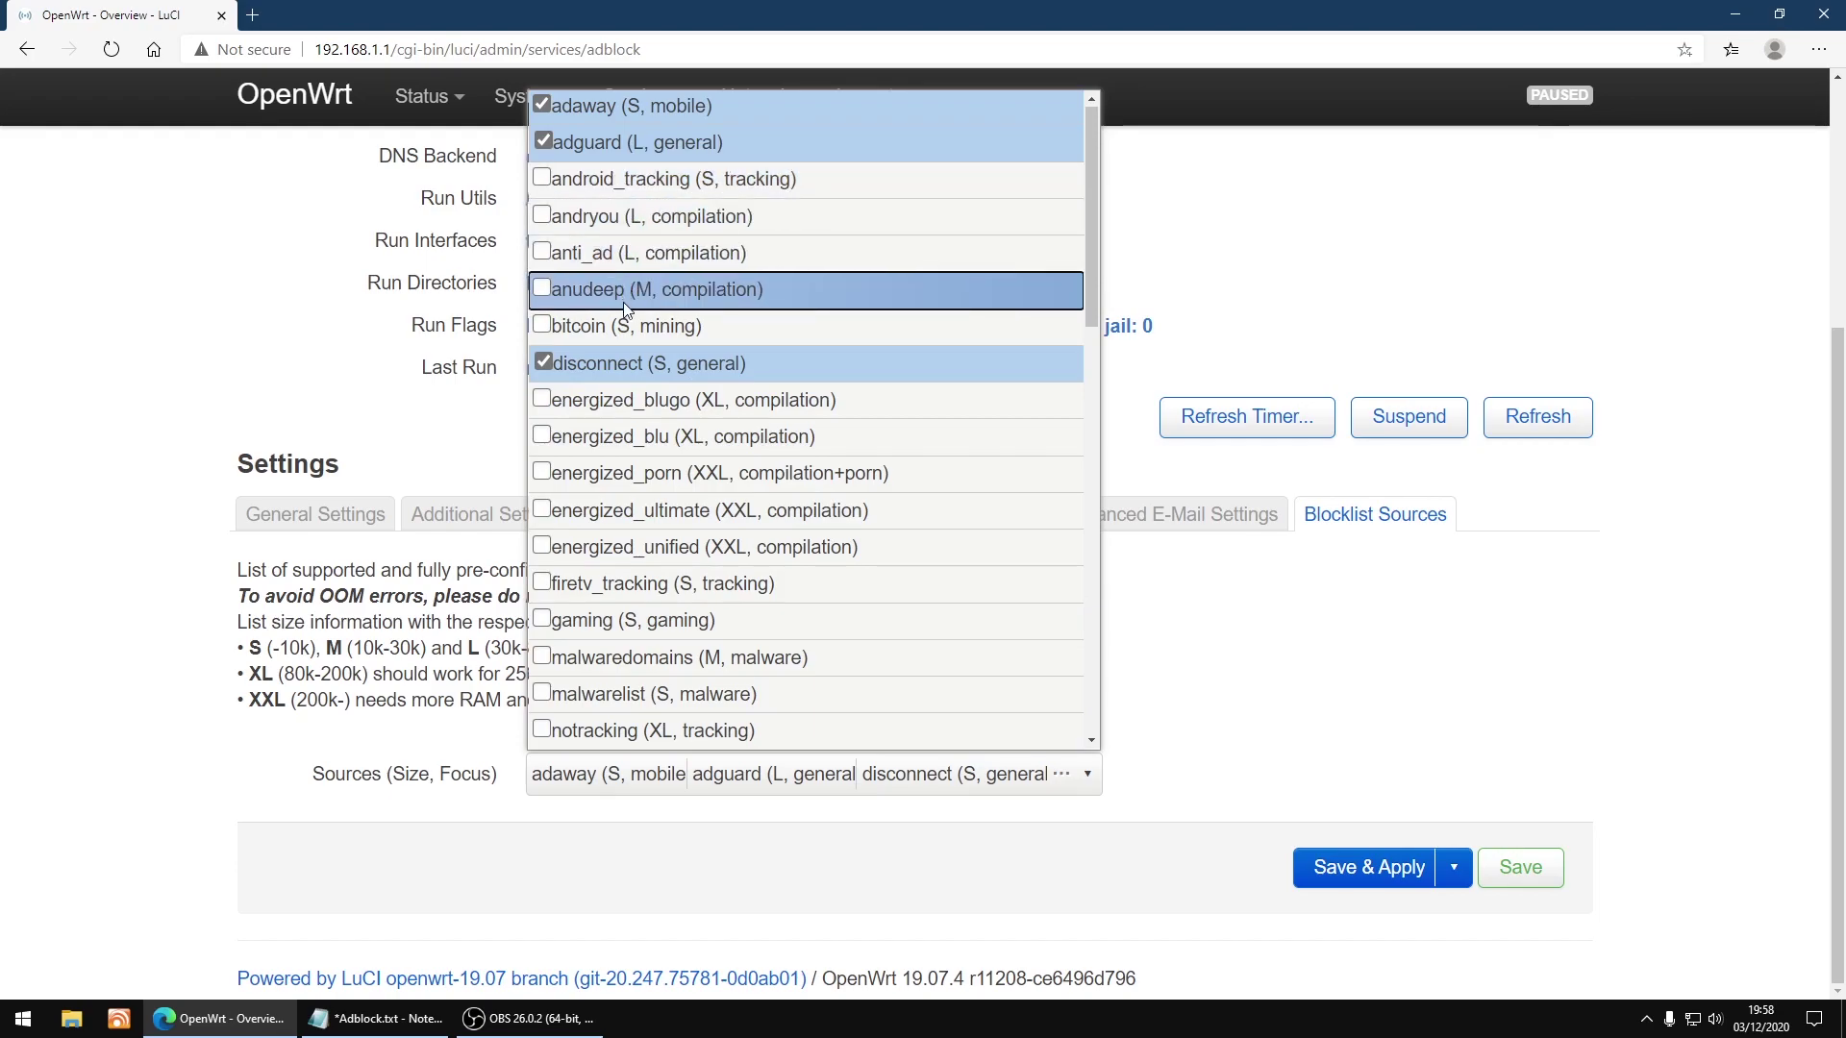
pyautogui.click(544, 328)
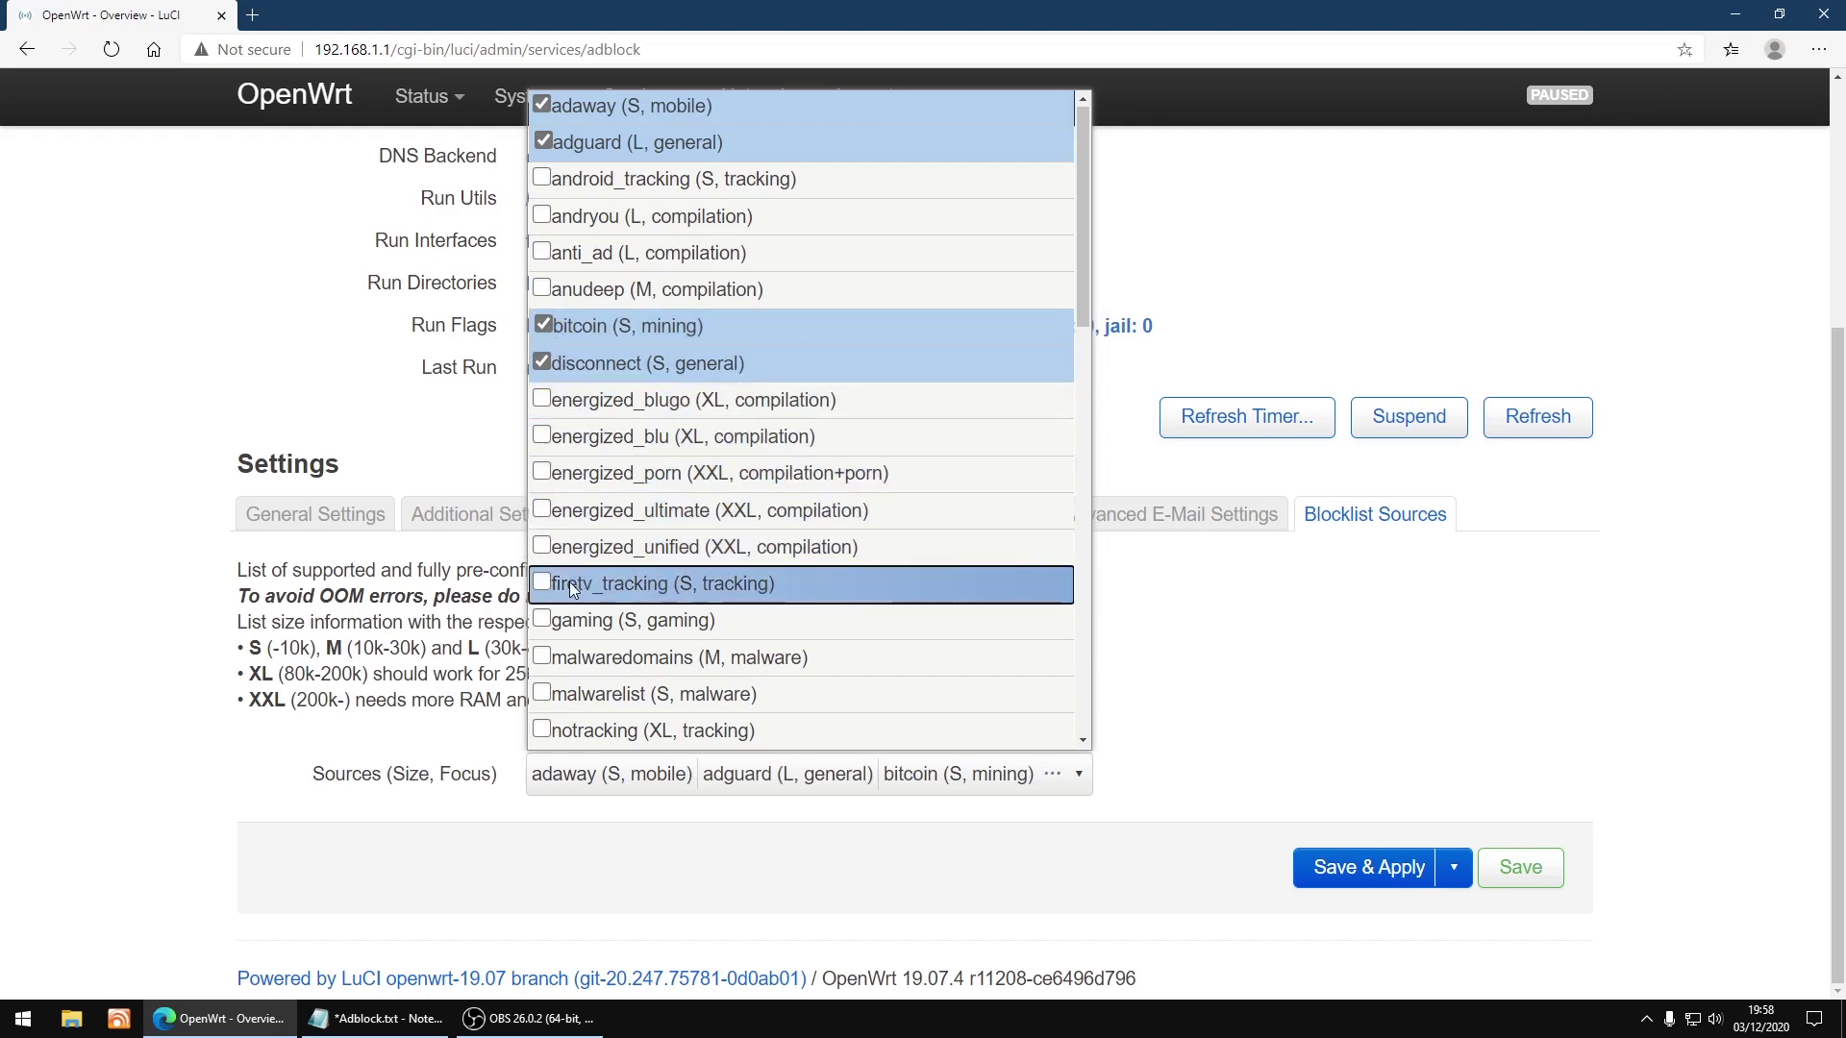
pyautogui.click(540, 660)
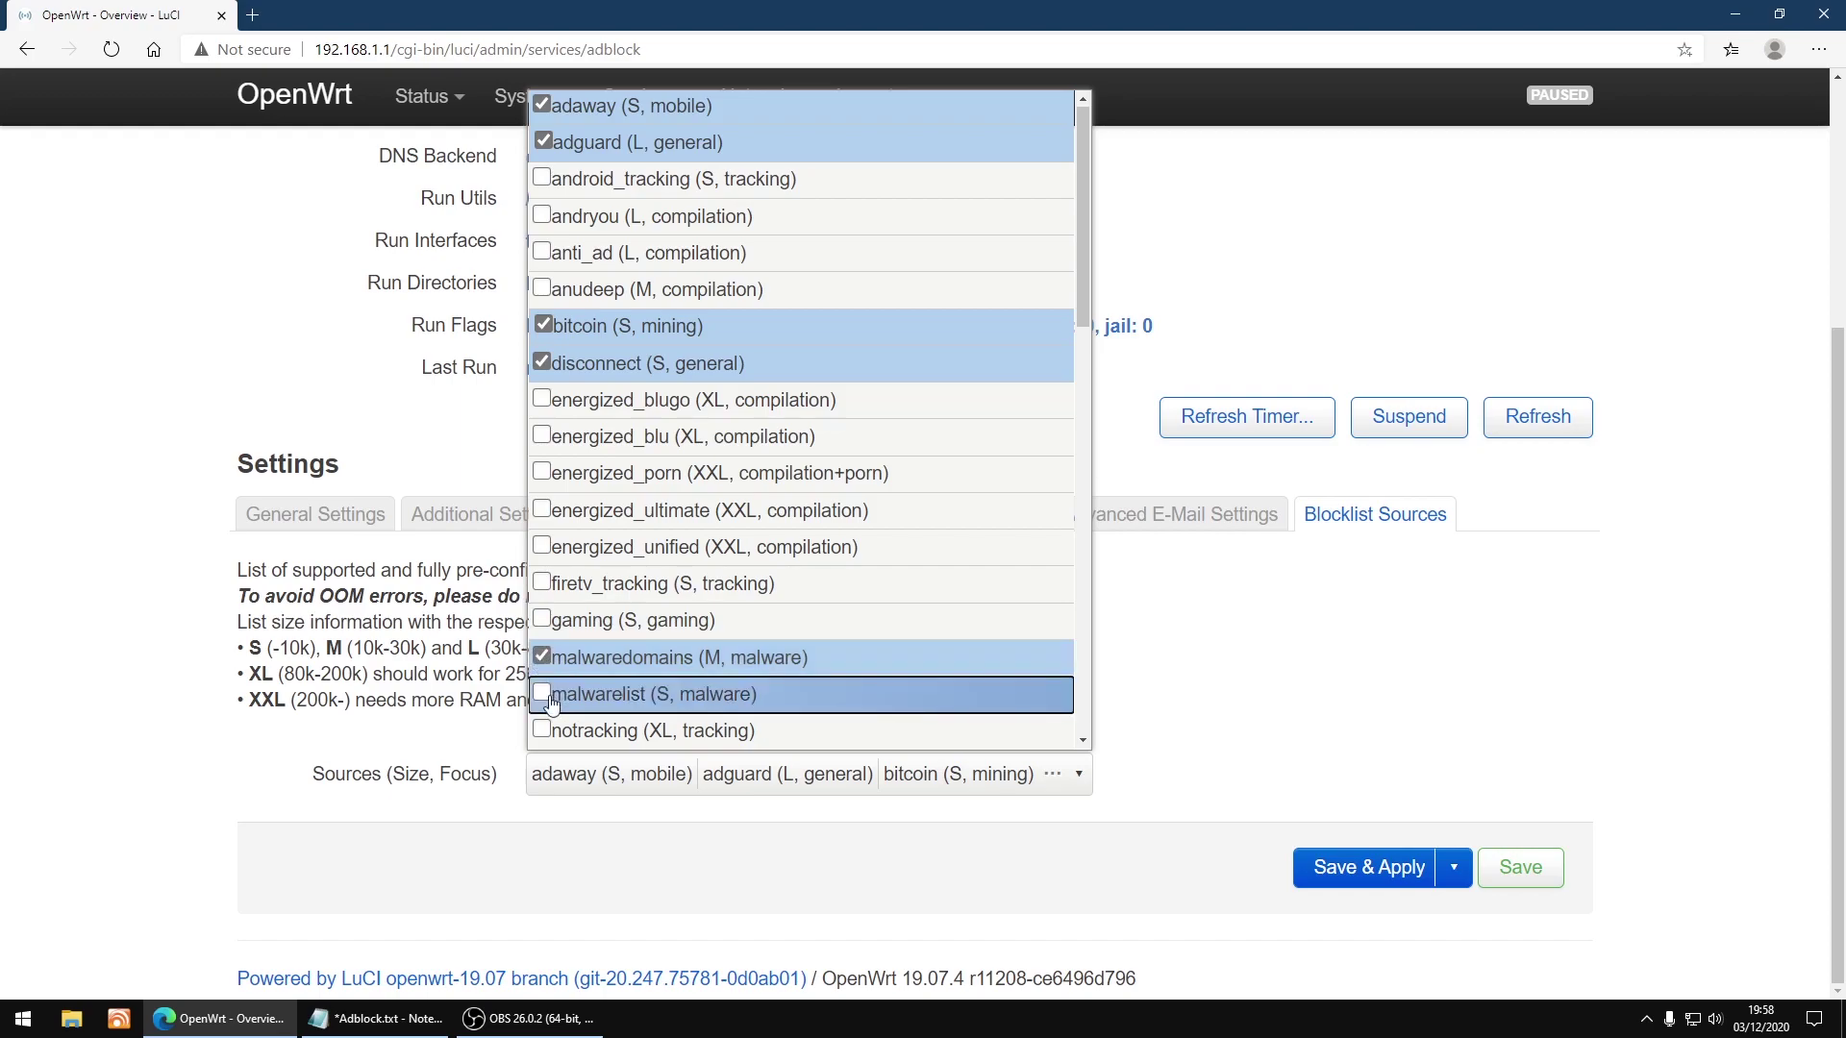
pyautogui.click(543, 702)
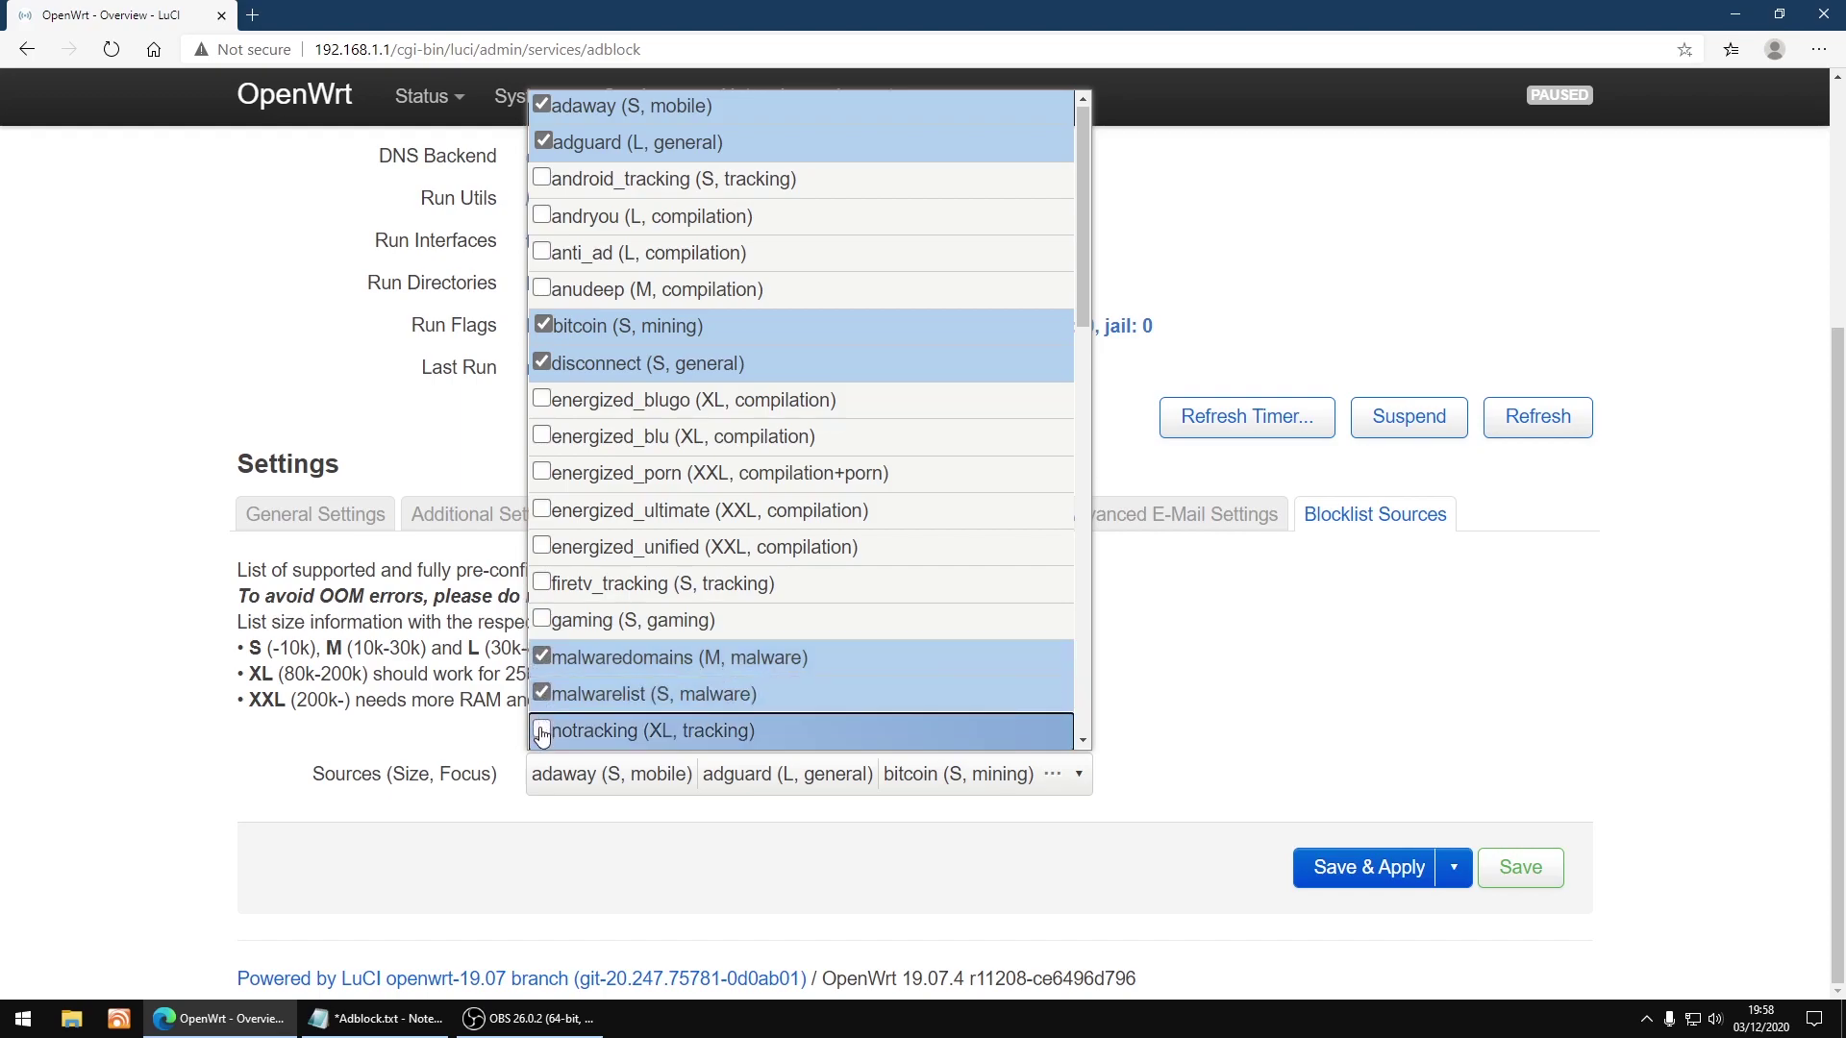
pyautogui.click(541, 733)
# Also tick the smarttv_tracking, spam404, stevenblack, stopforumspam and wally3k sources
pyautogui.scroll(-3, 673, 697)
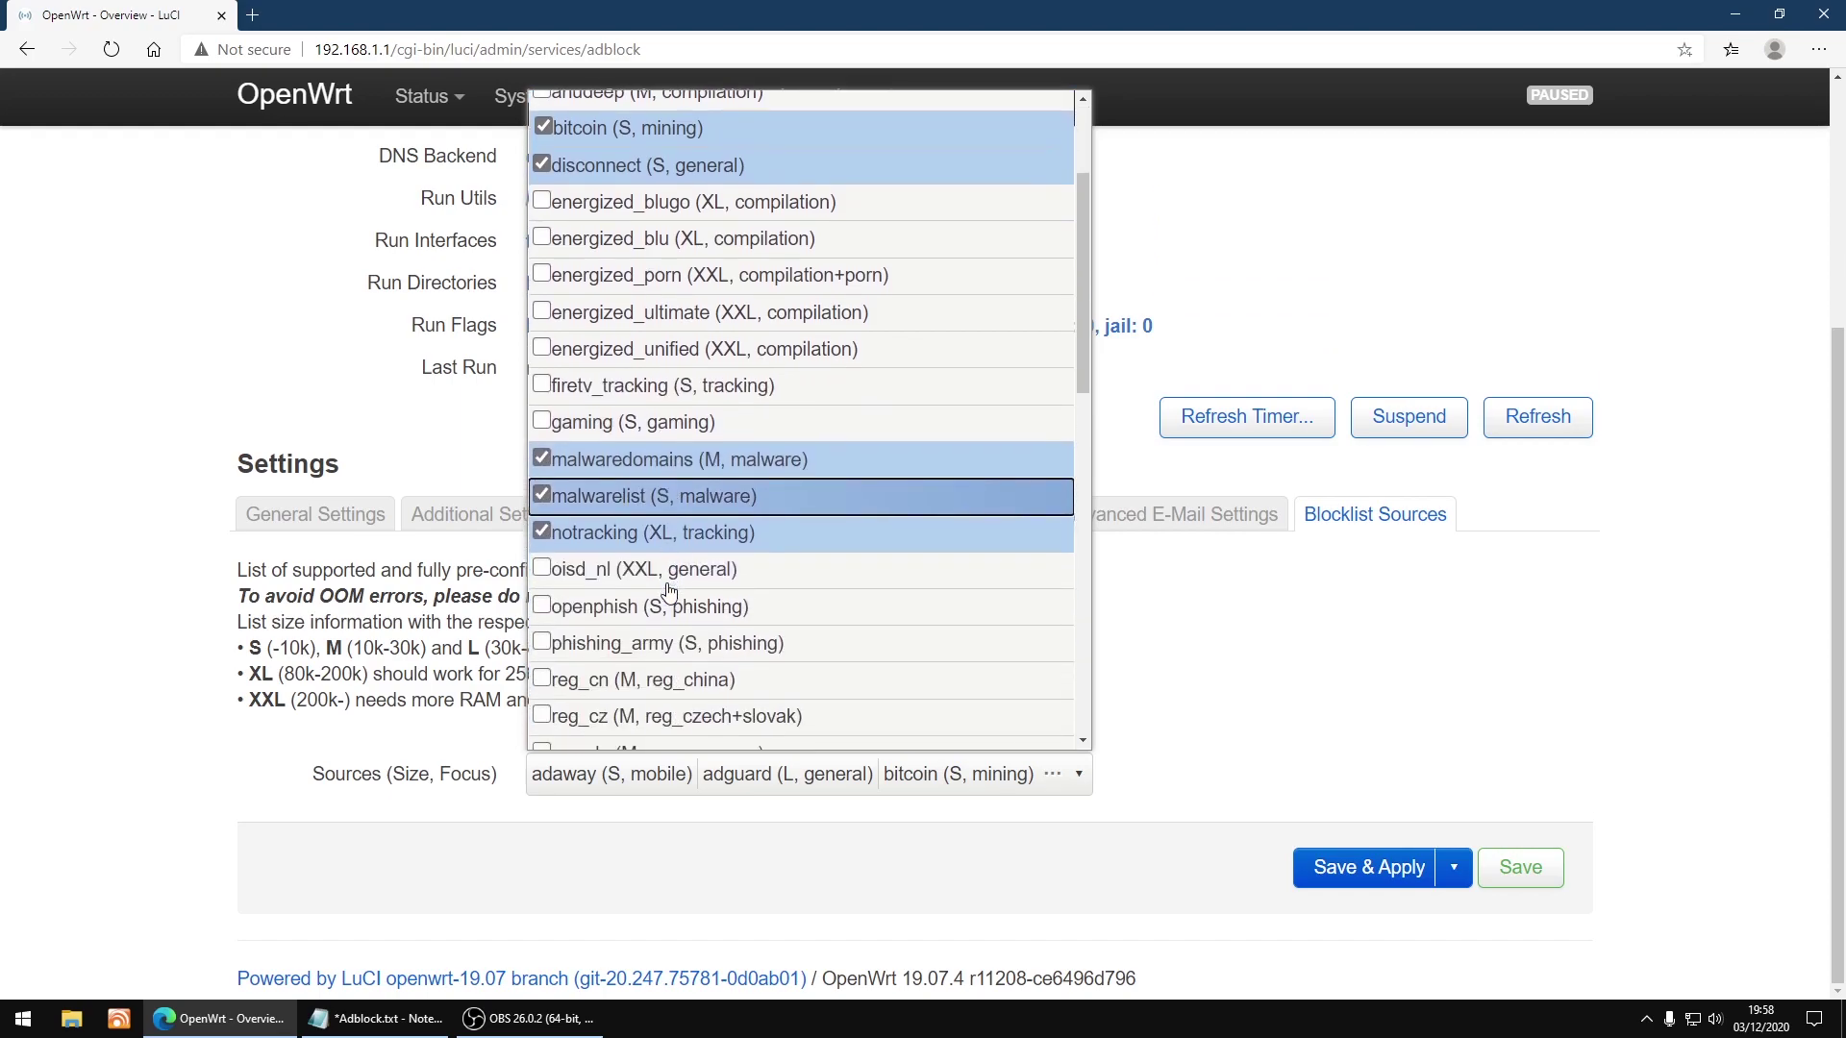
pyautogui.scroll(-6, 670, 588)
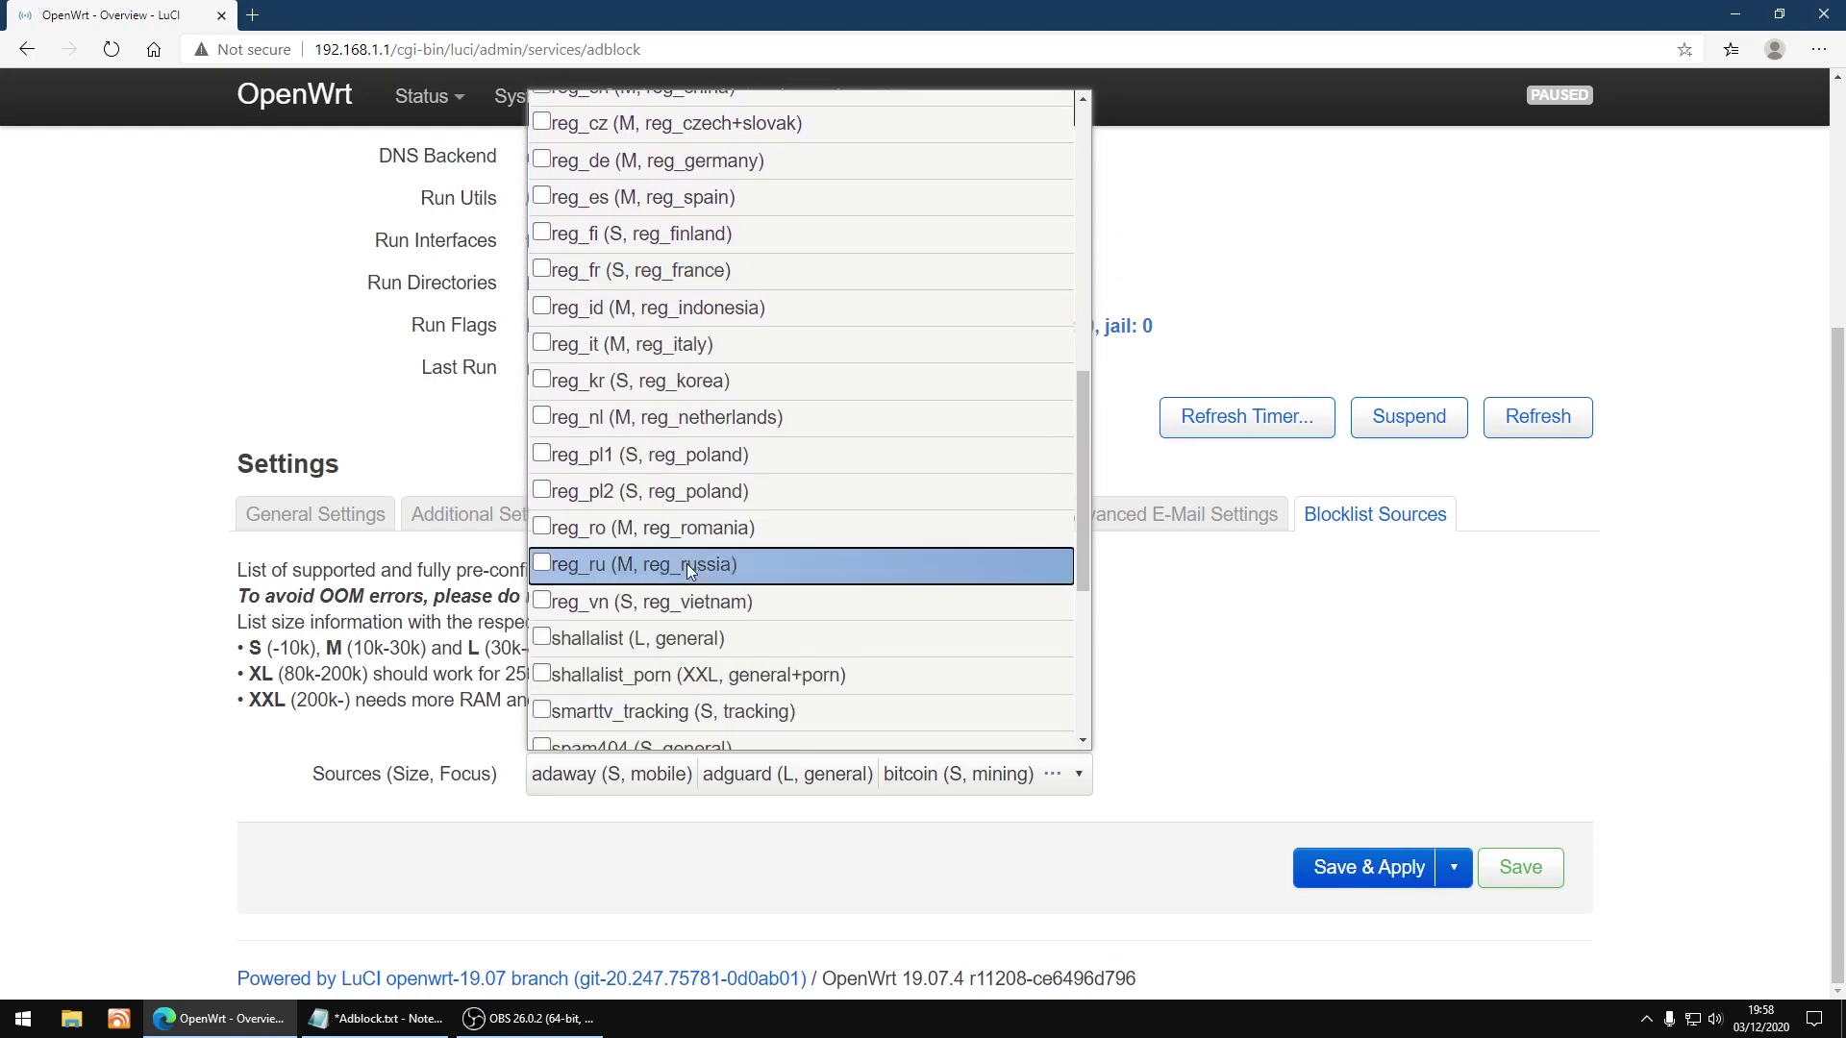
pyautogui.scroll(-1, 654, 543)
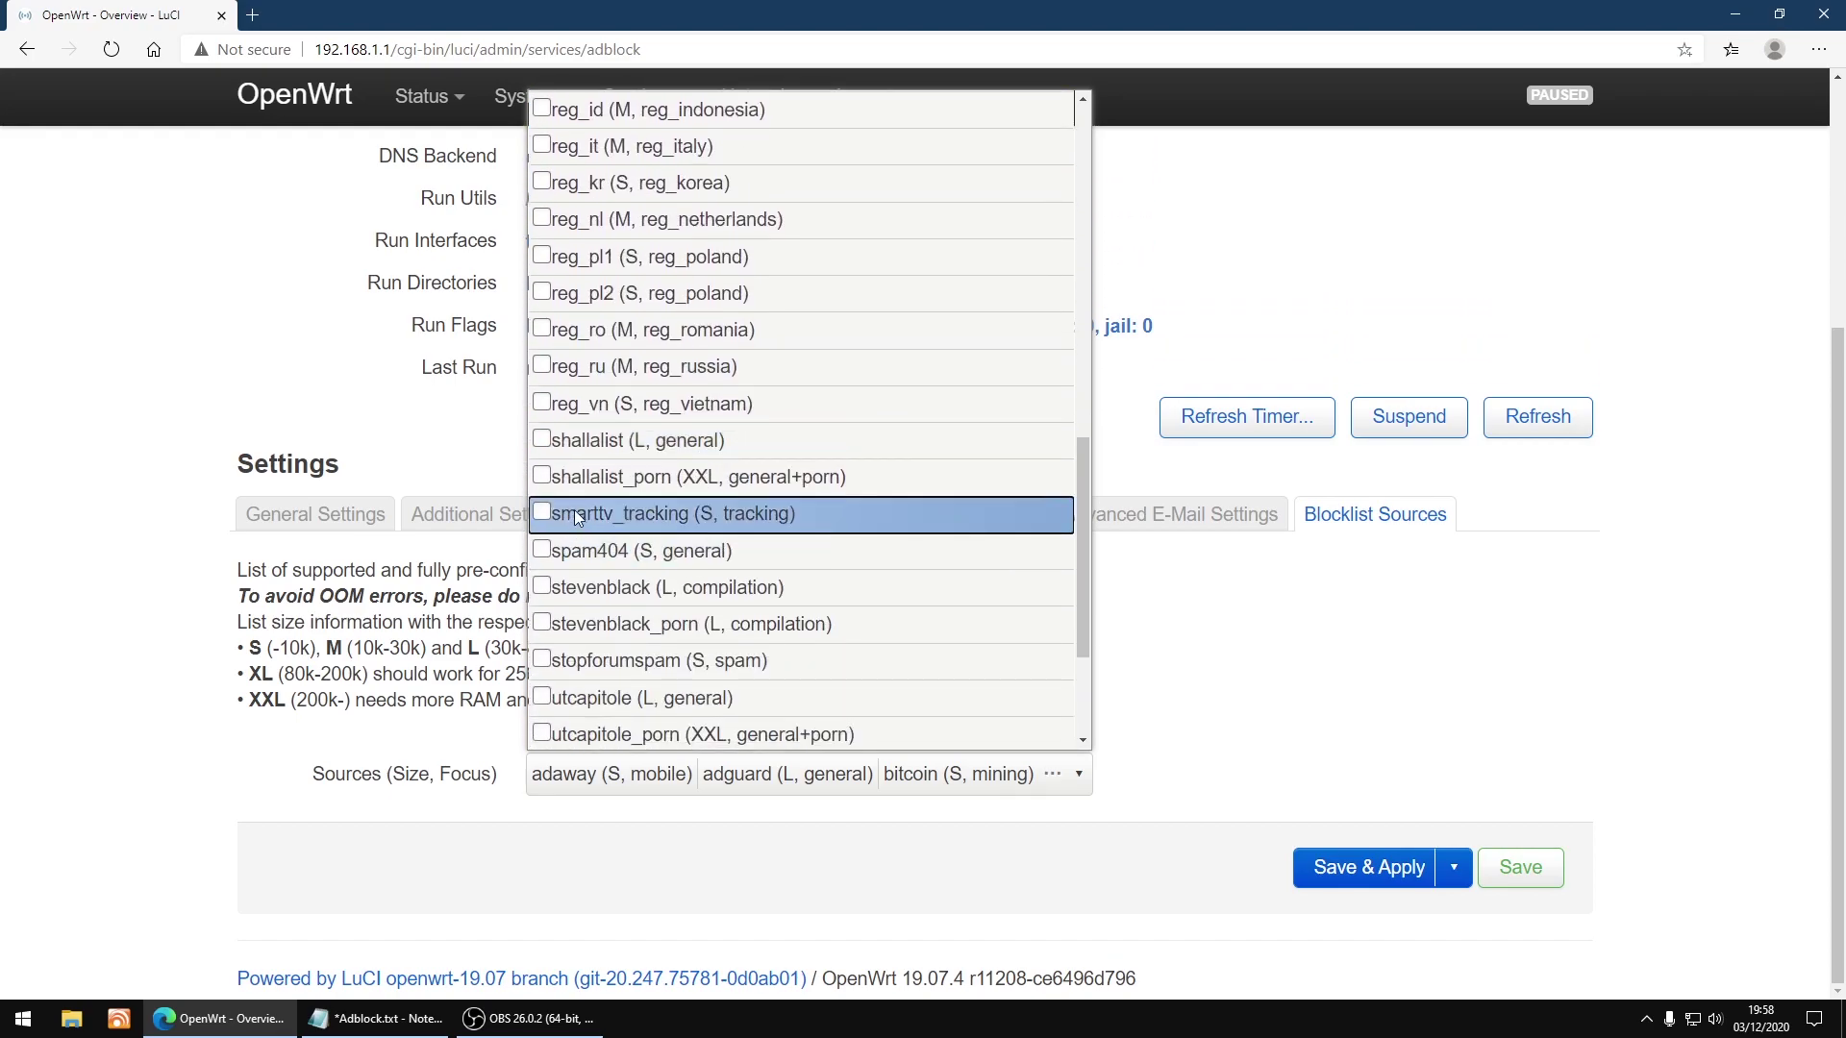
pyautogui.click(541, 513)
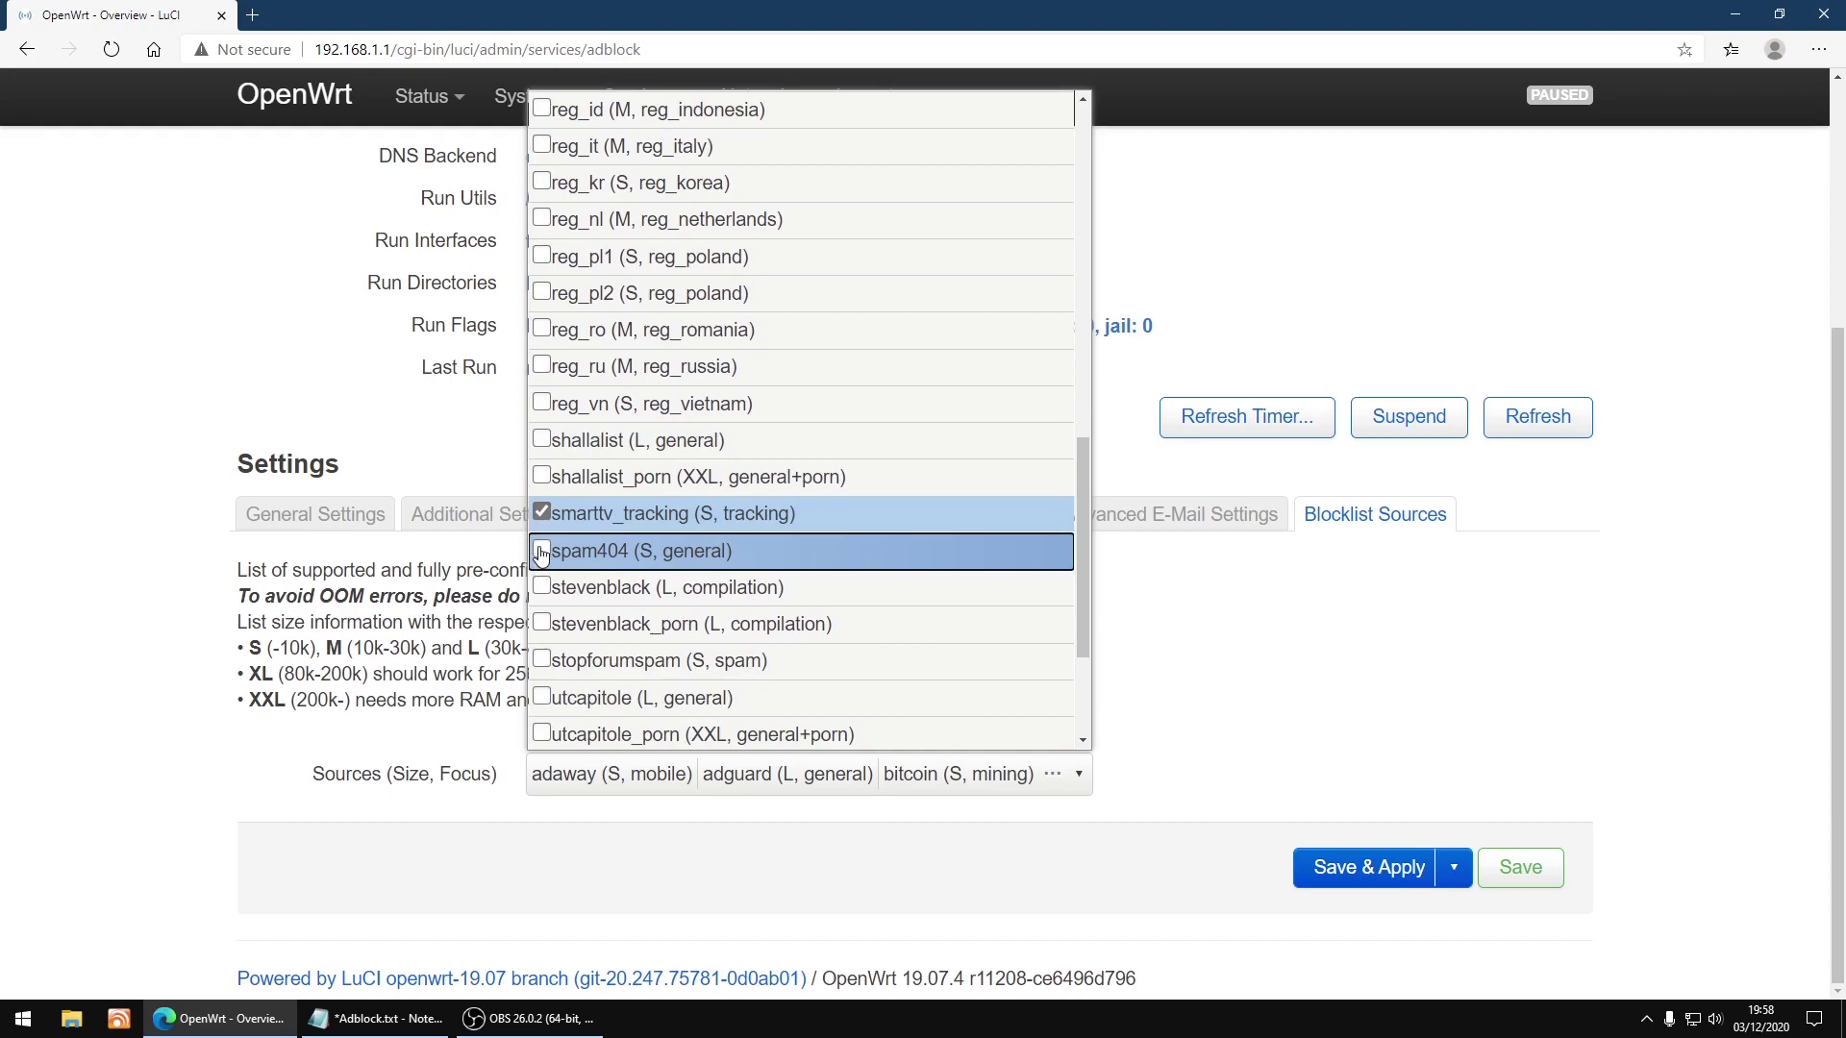
pyautogui.click(542, 551)
pyautogui.click(541, 588)
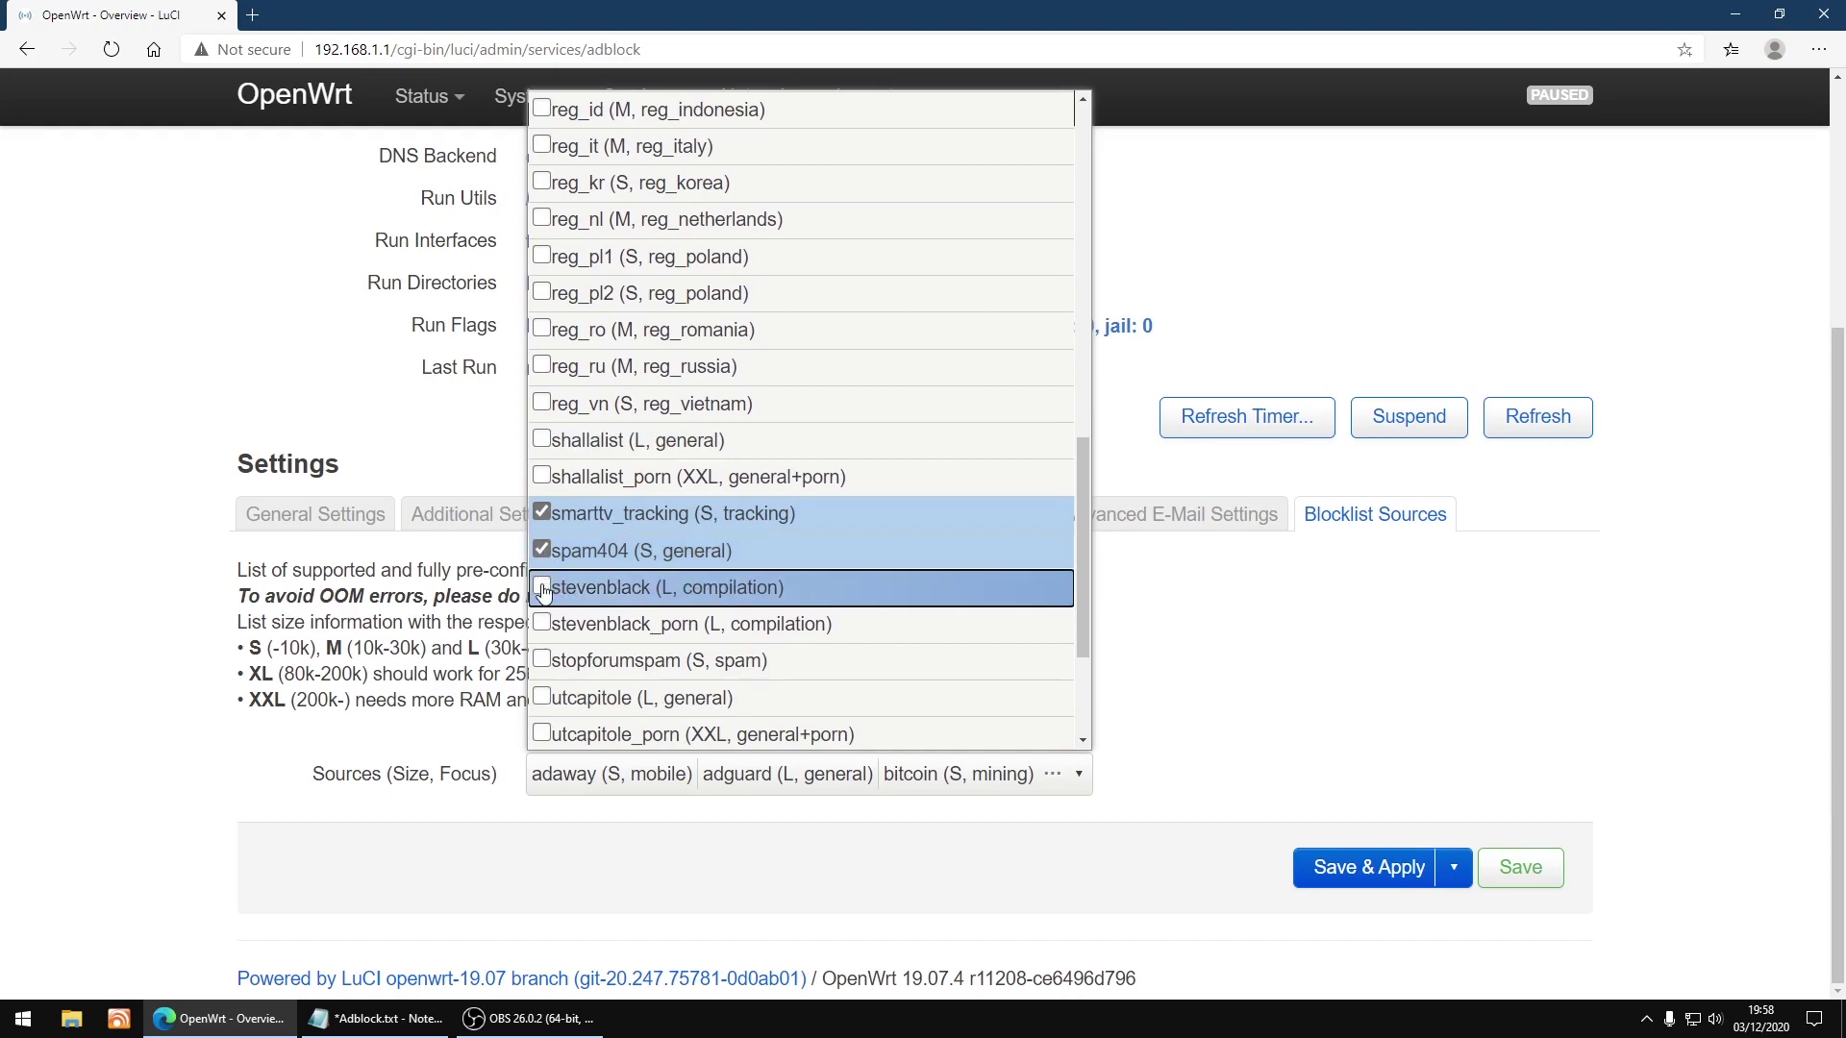
pyautogui.scroll(-1, 553, 587)
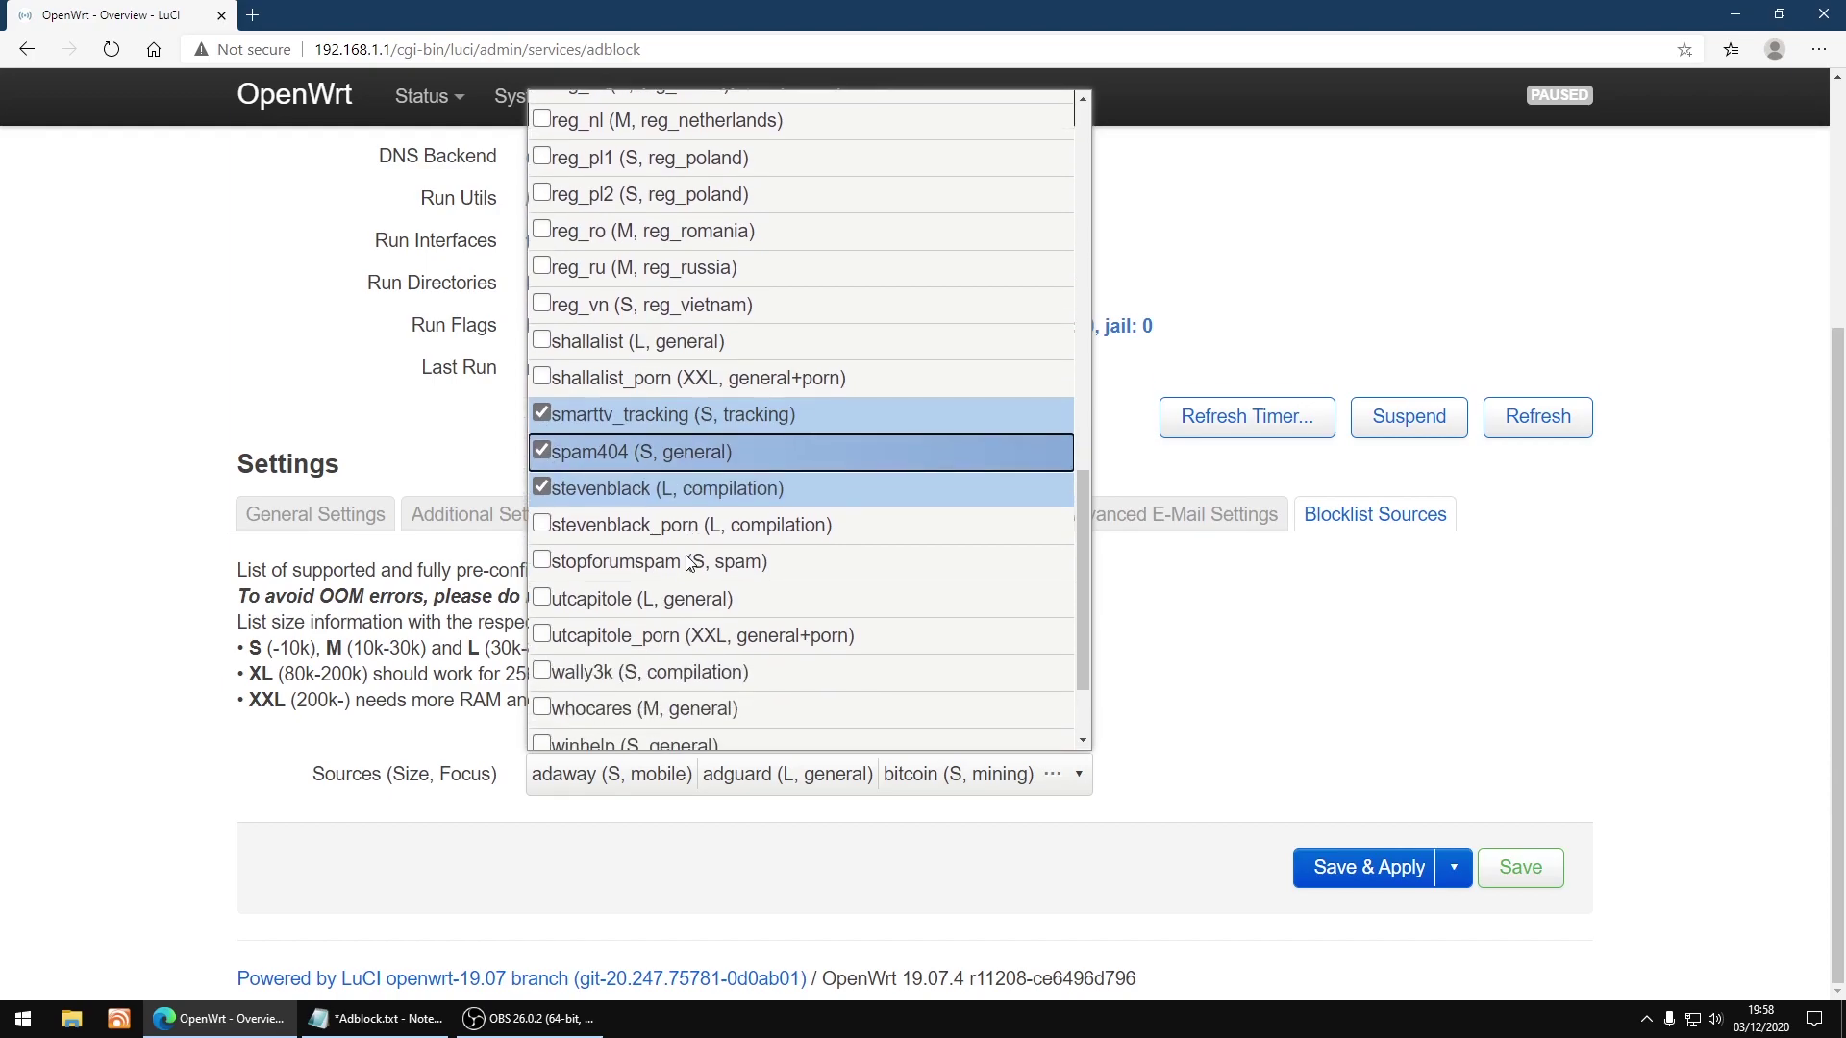
pyautogui.click(568, 573)
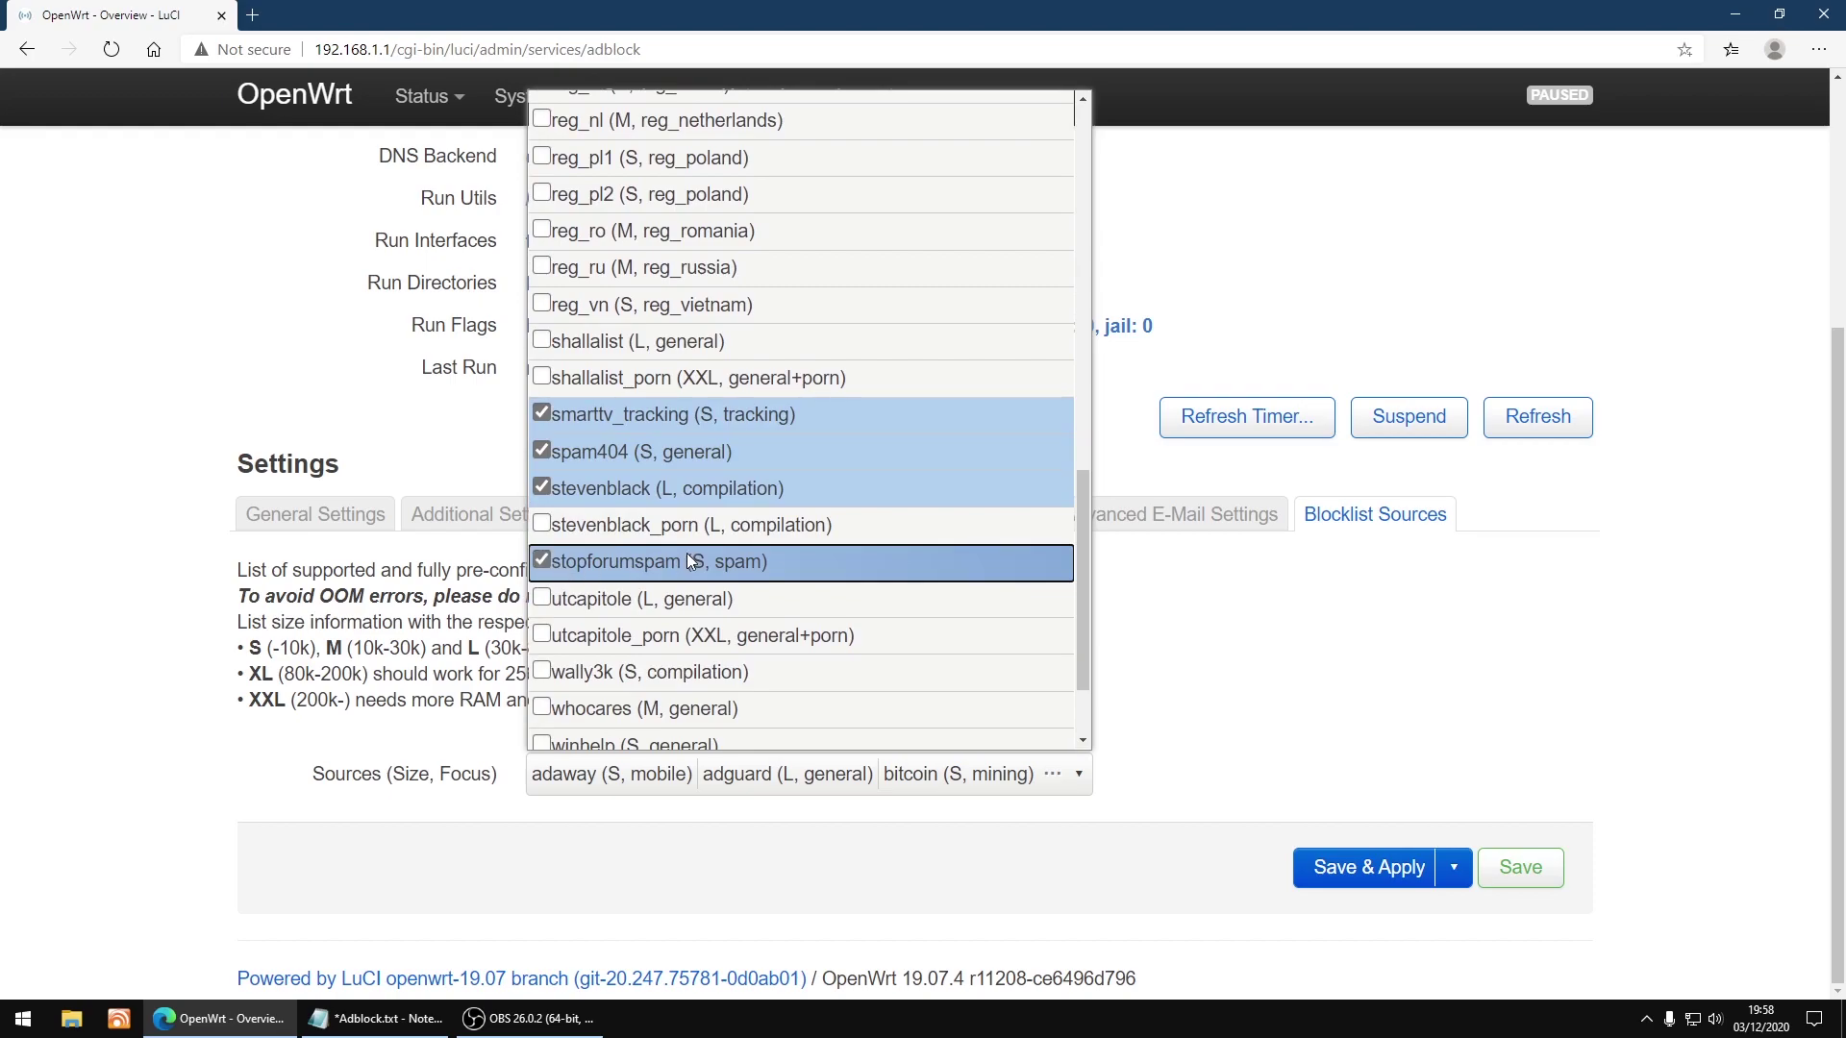
pyautogui.scroll(-1, 686, 561)
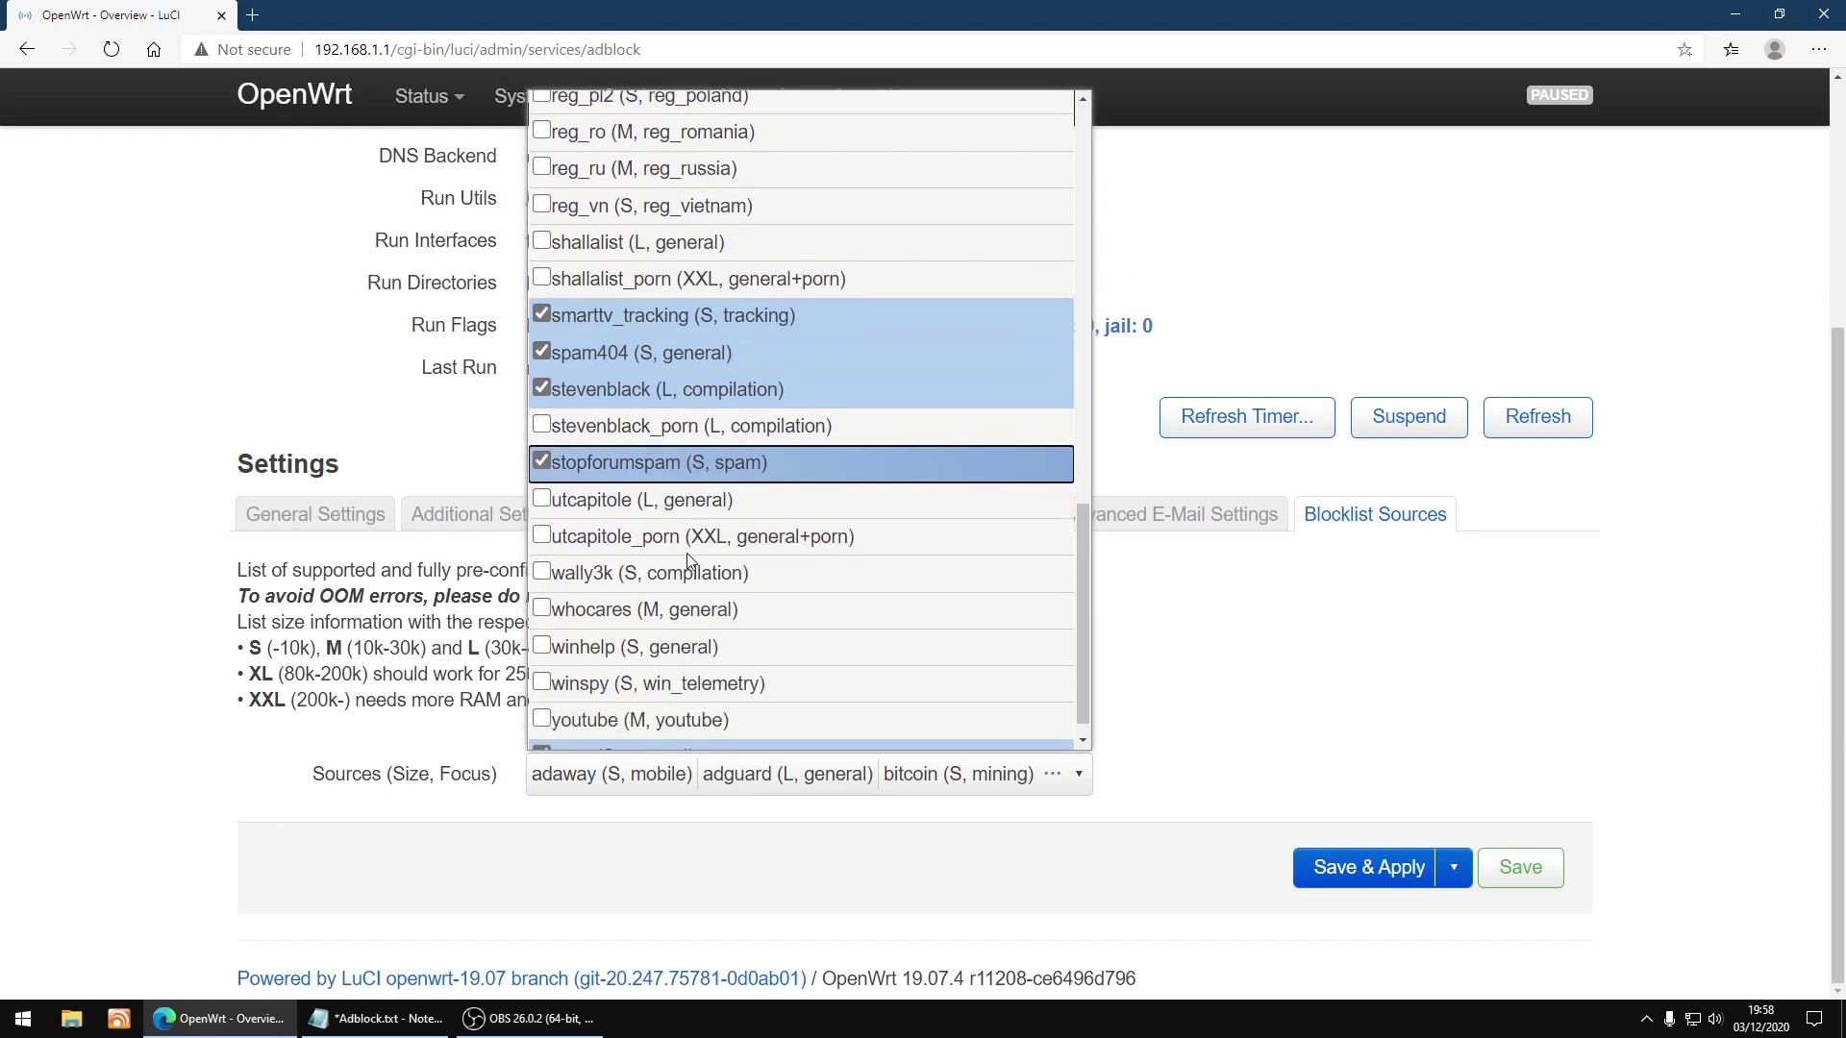
pyautogui.click(547, 577)
# Tick the winspy and youtube sources, then Save & Apply the source selection
pyautogui.scroll(-1, 716, 562)
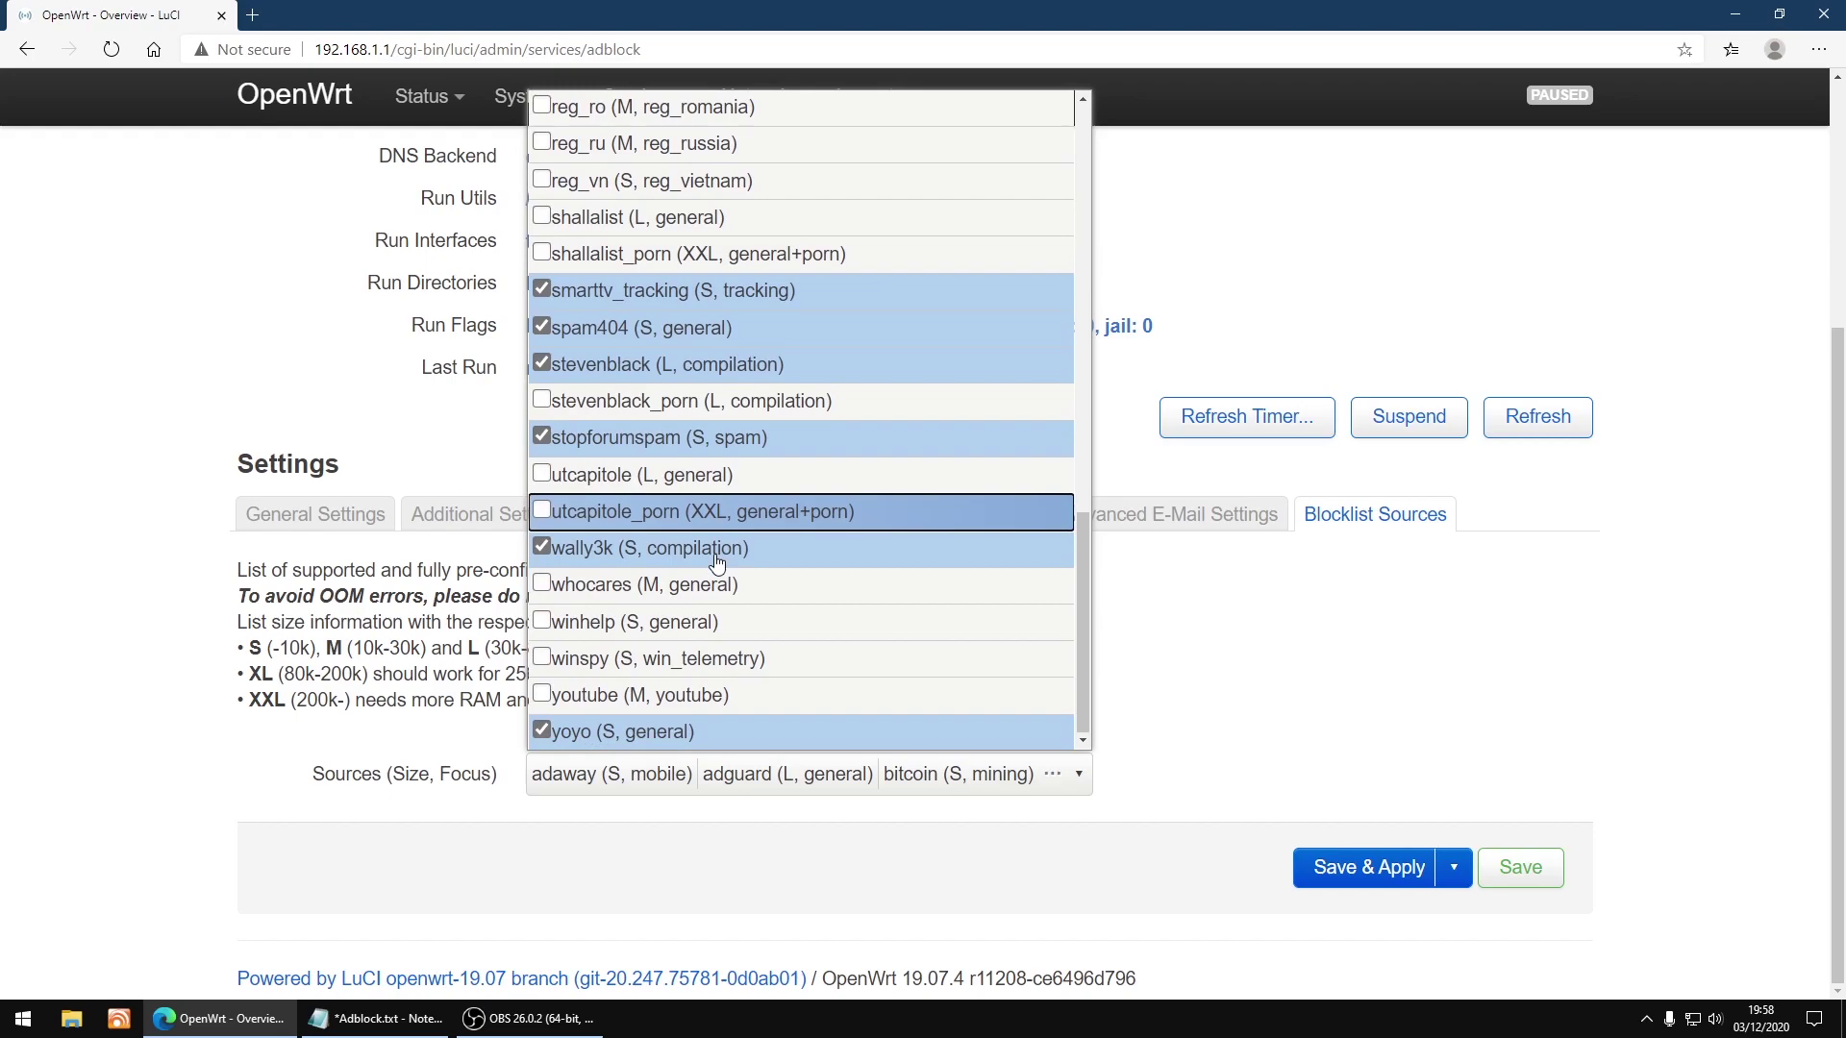
pyautogui.click(541, 659)
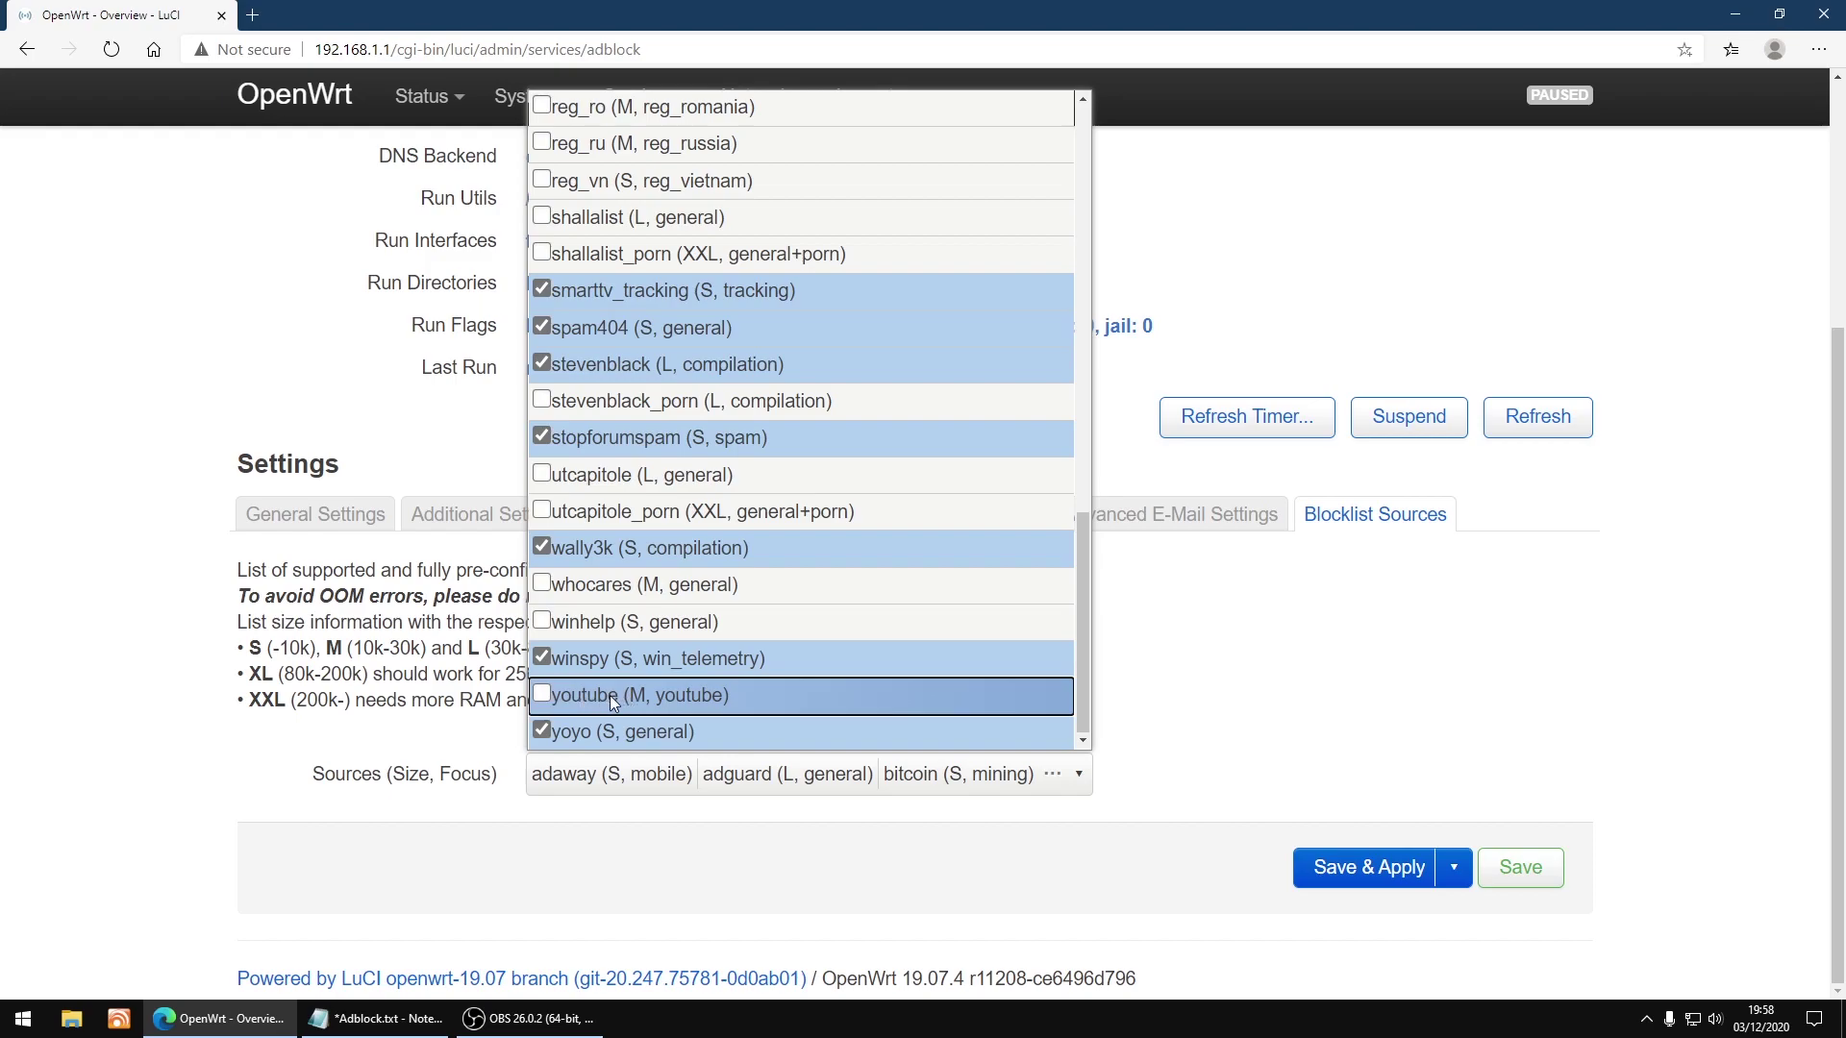
pyautogui.click(544, 698)
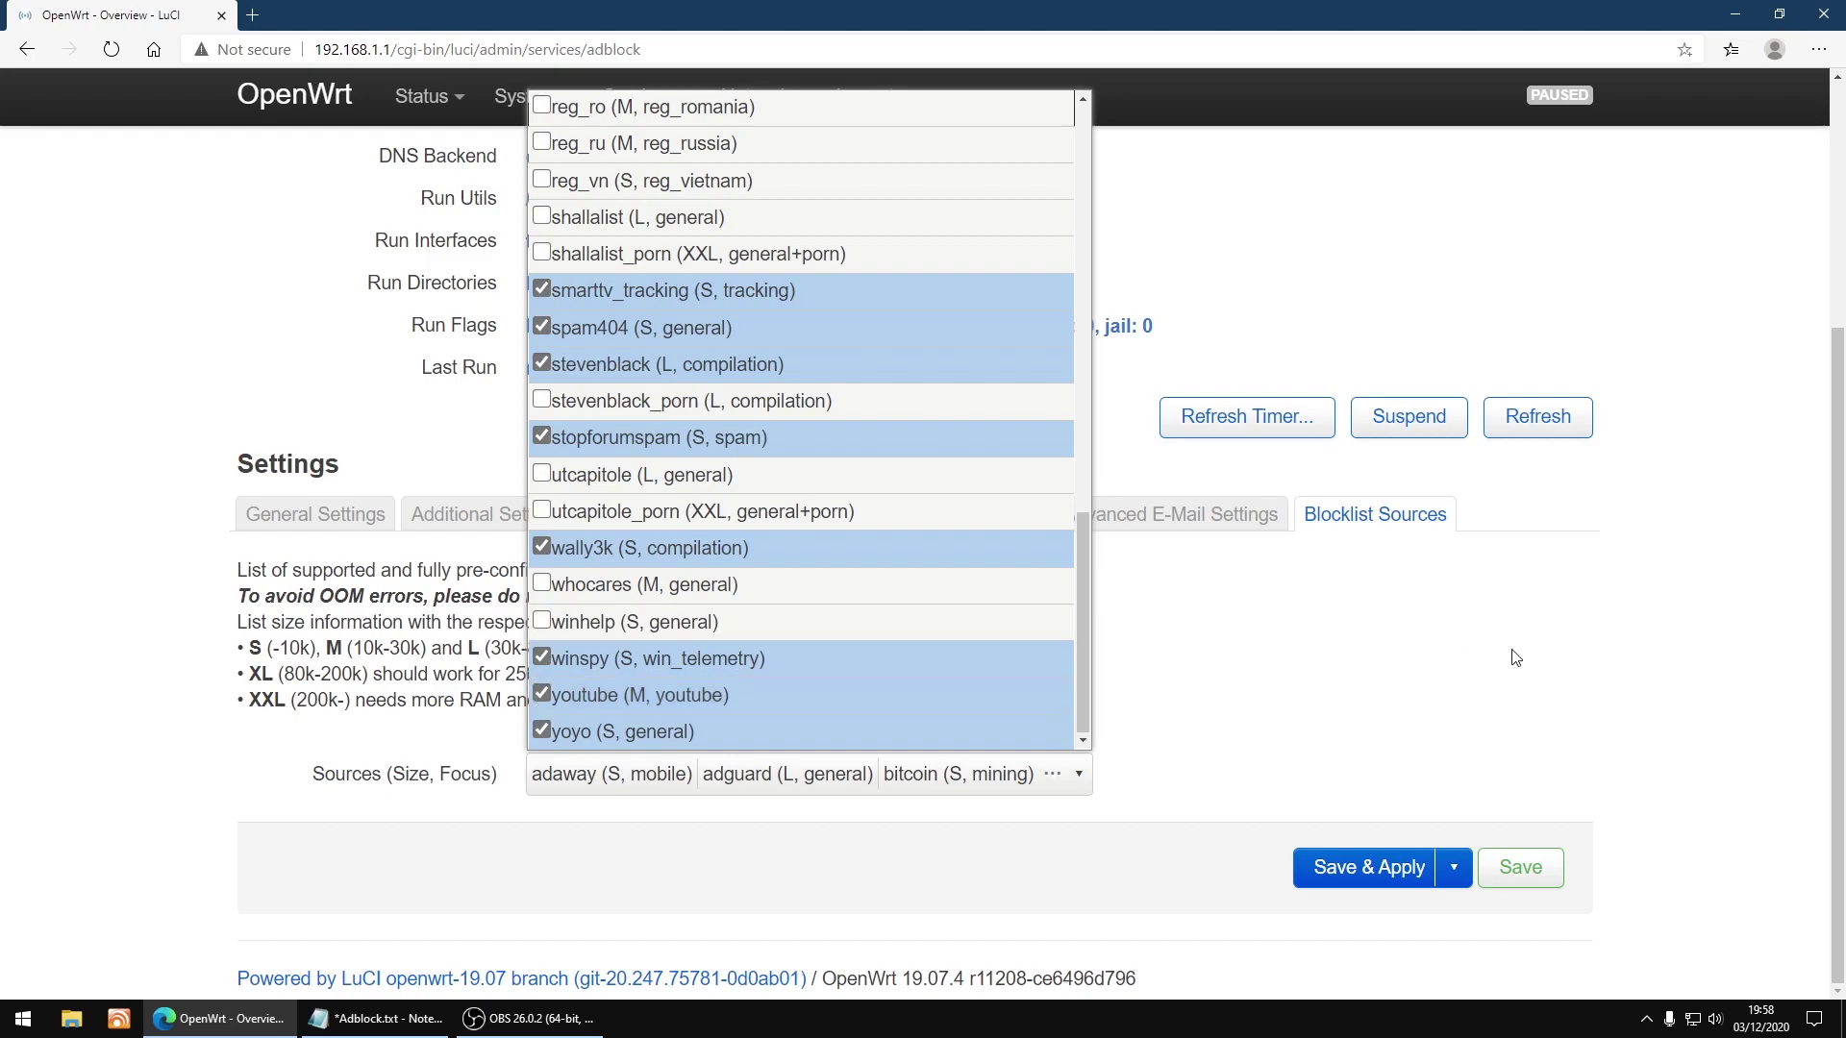
pyautogui.click(1369, 876)
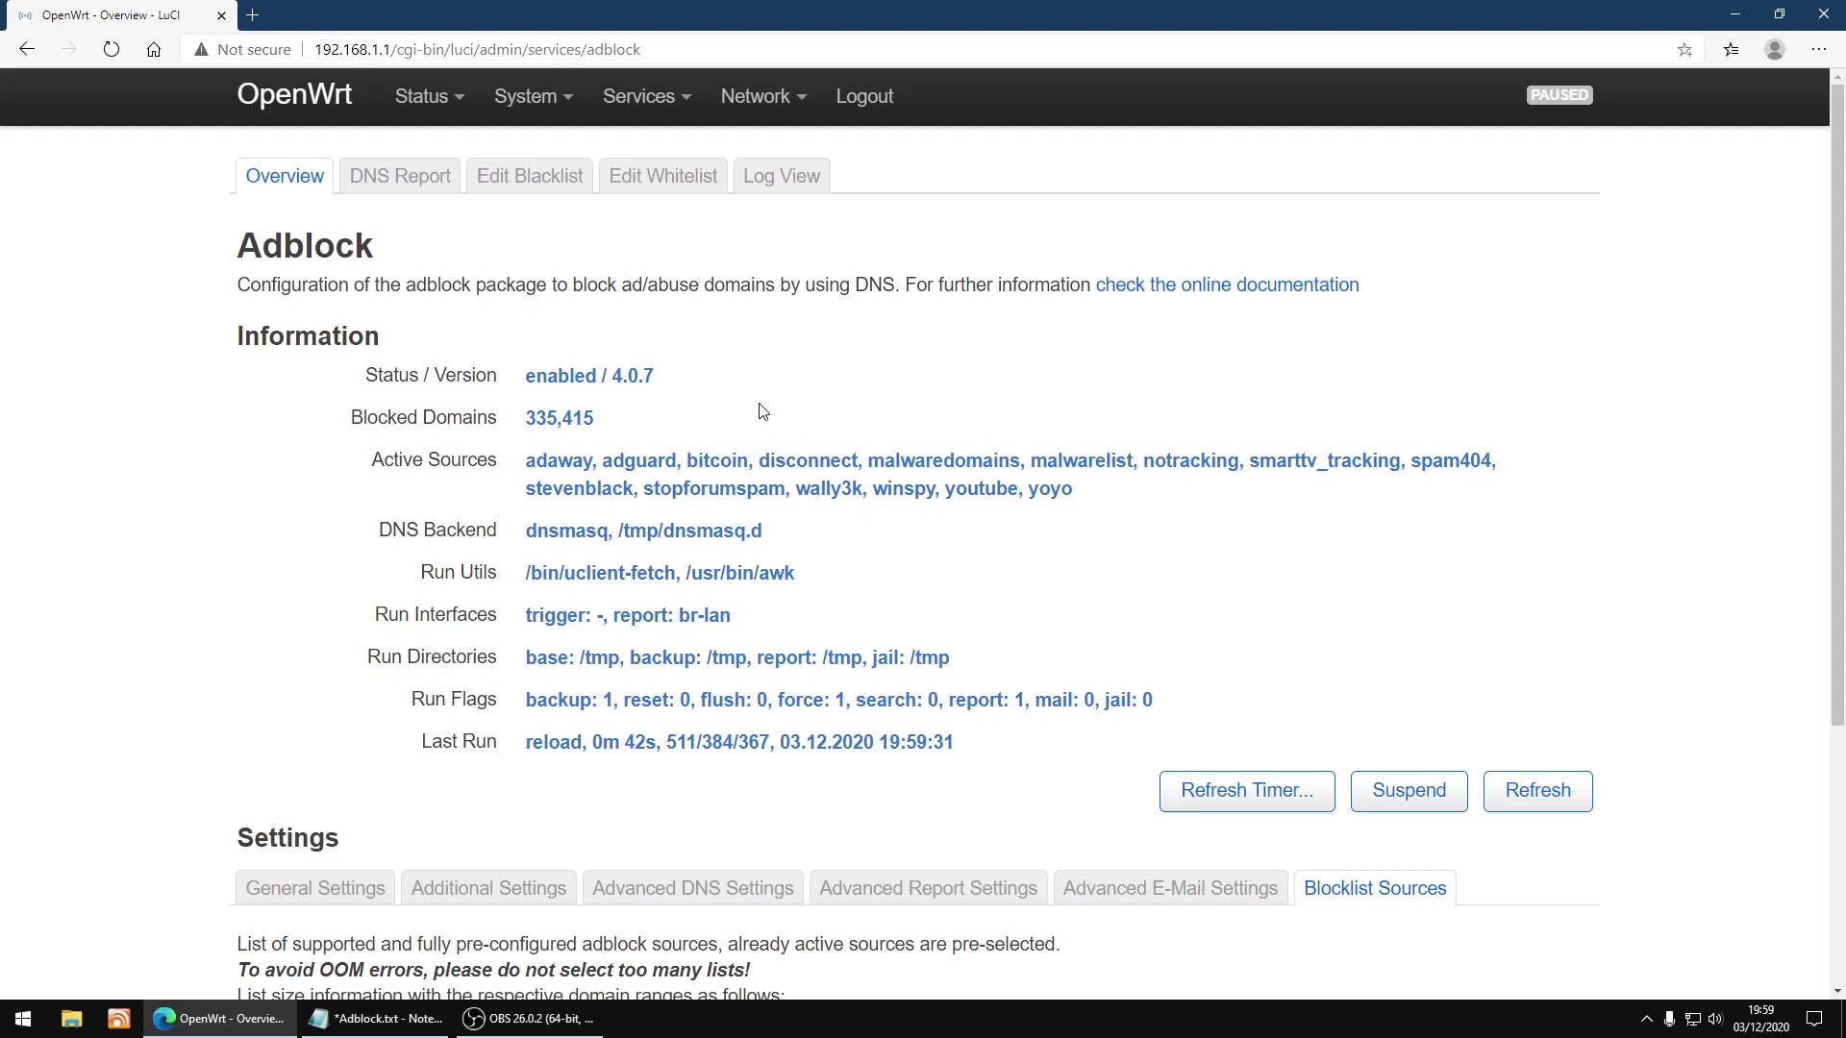
# Regenerate the Adblock DNS Report, now showing 5822 total requests and 1940 blocked (33.32%)
pyautogui.click(404, 184)
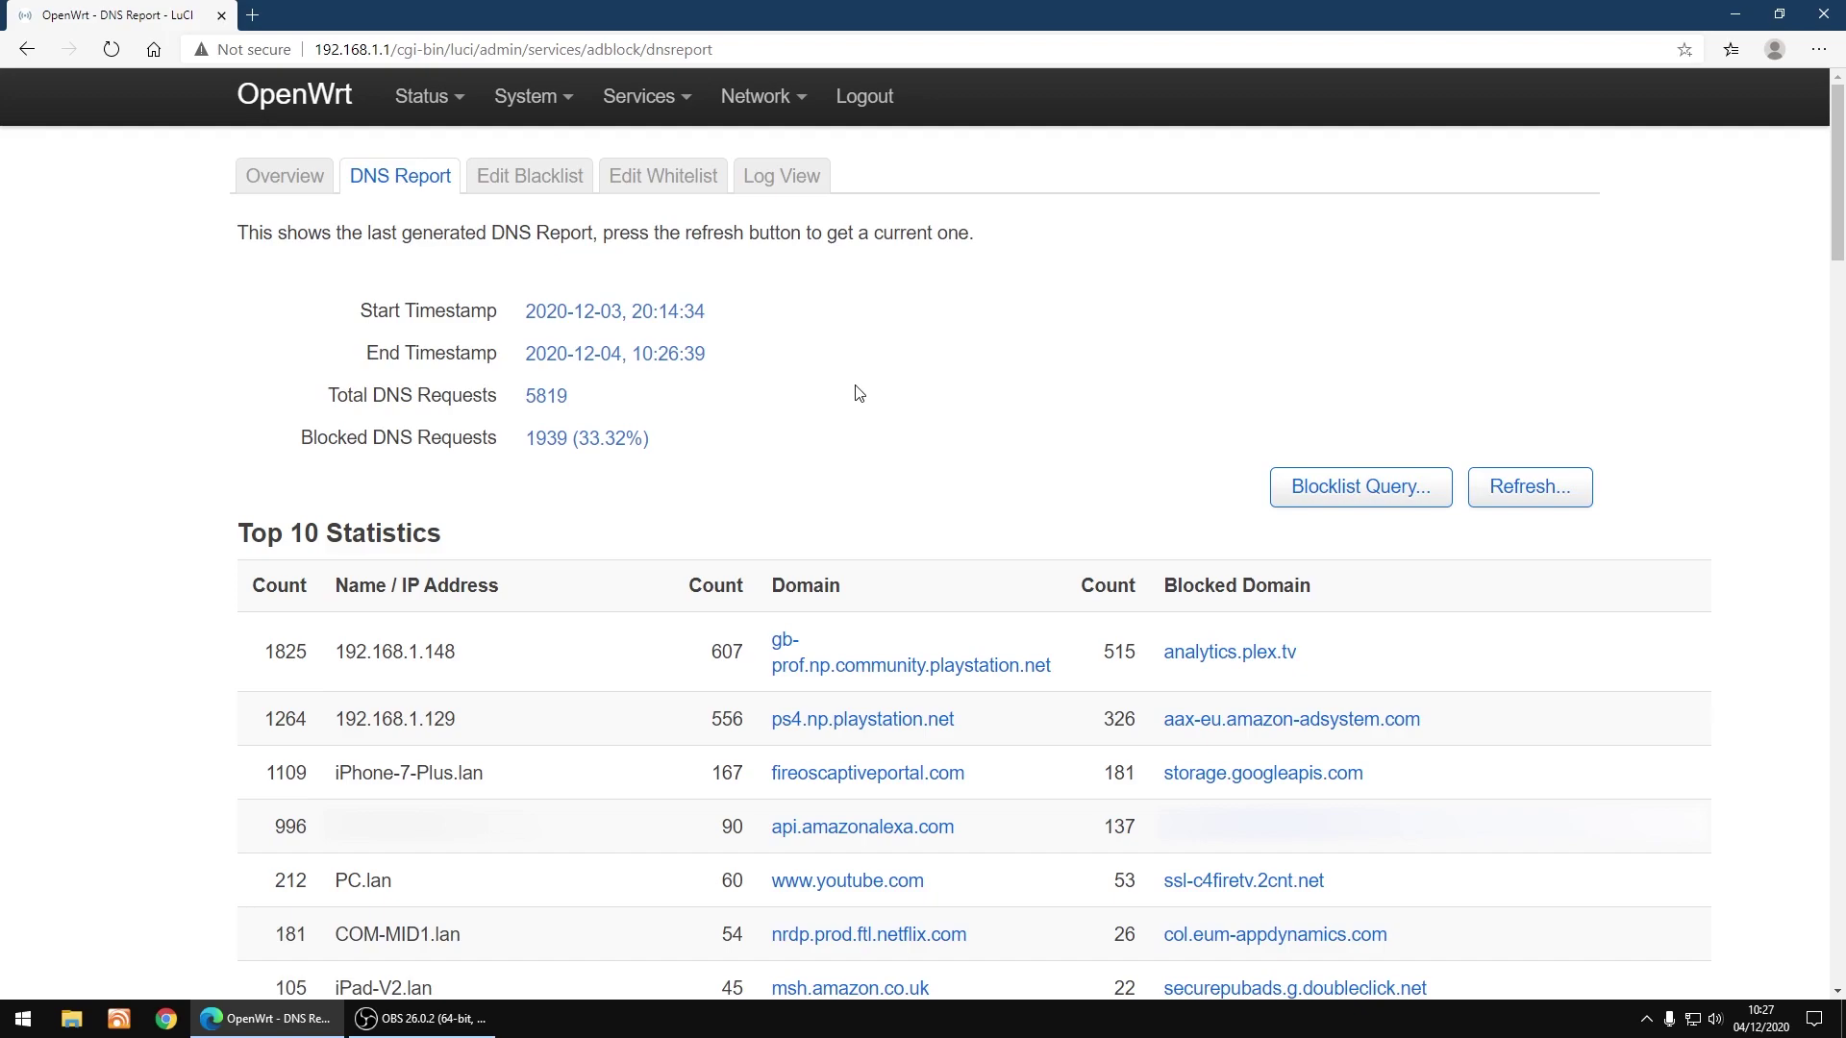
pyautogui.click(1519, 488)
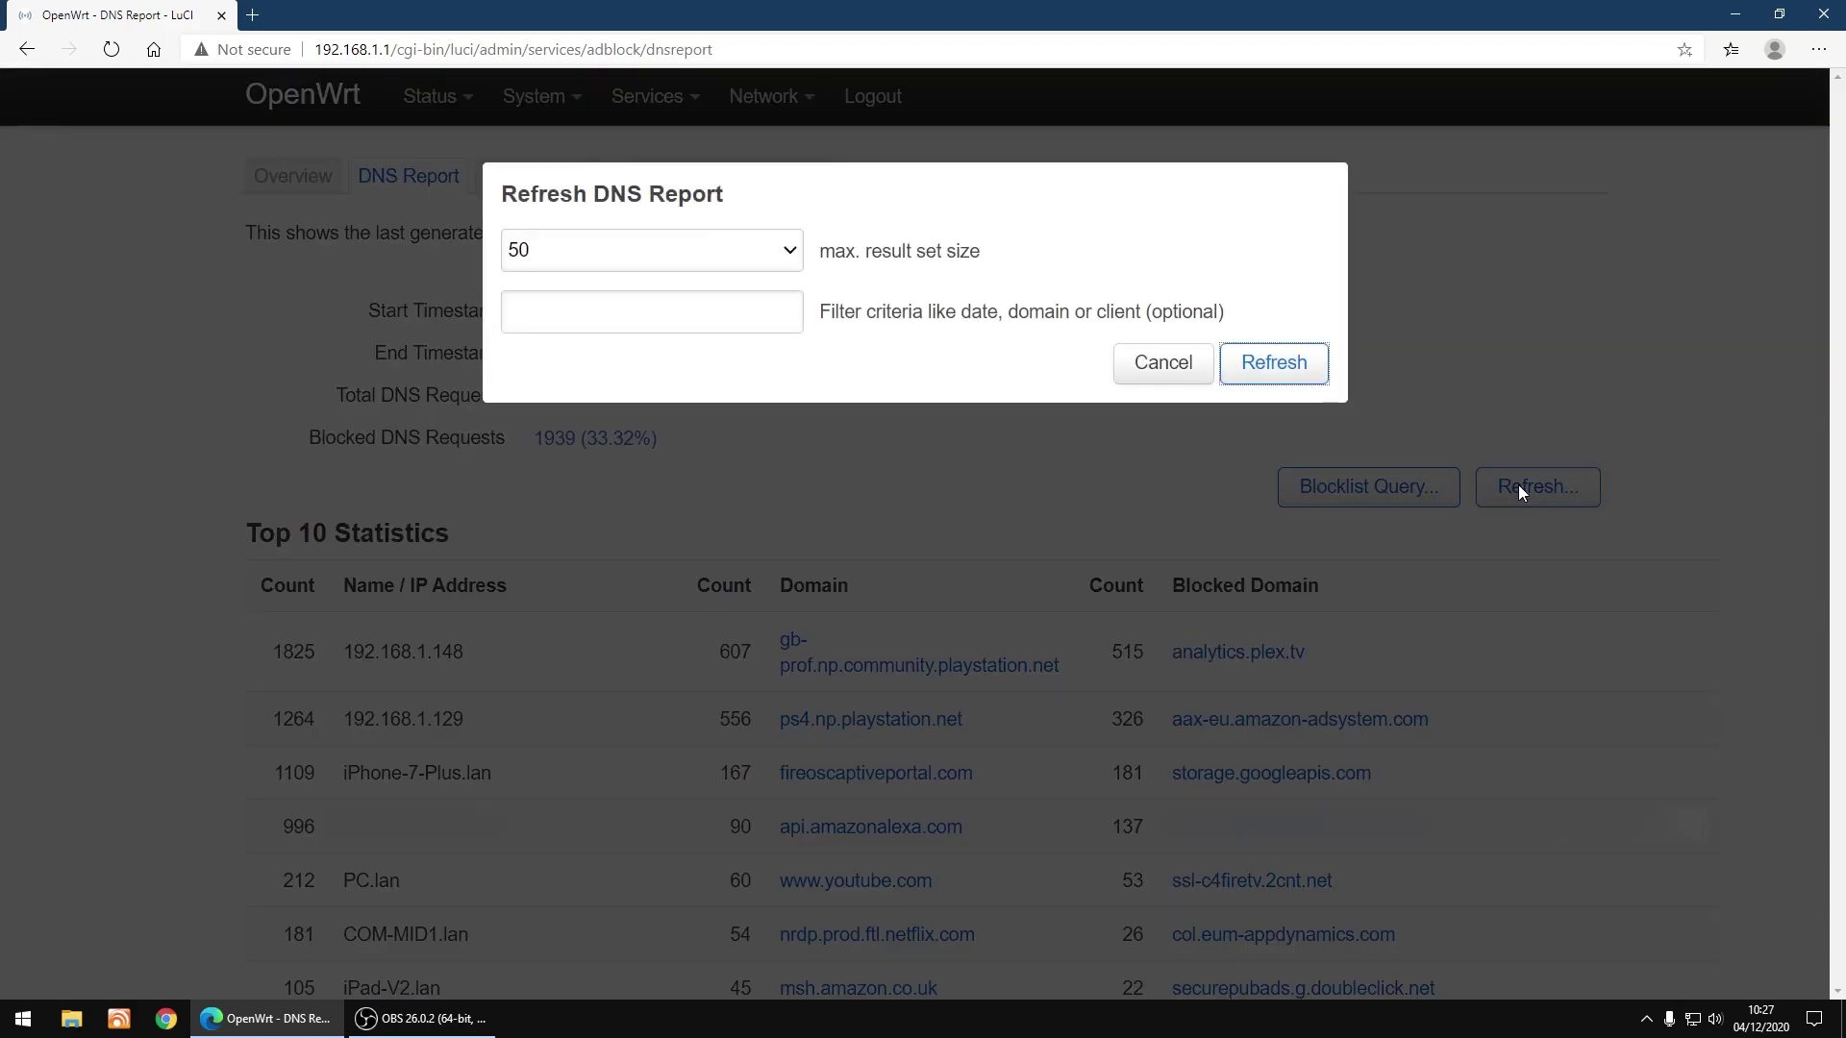
pyautogui.click(1293, 376)
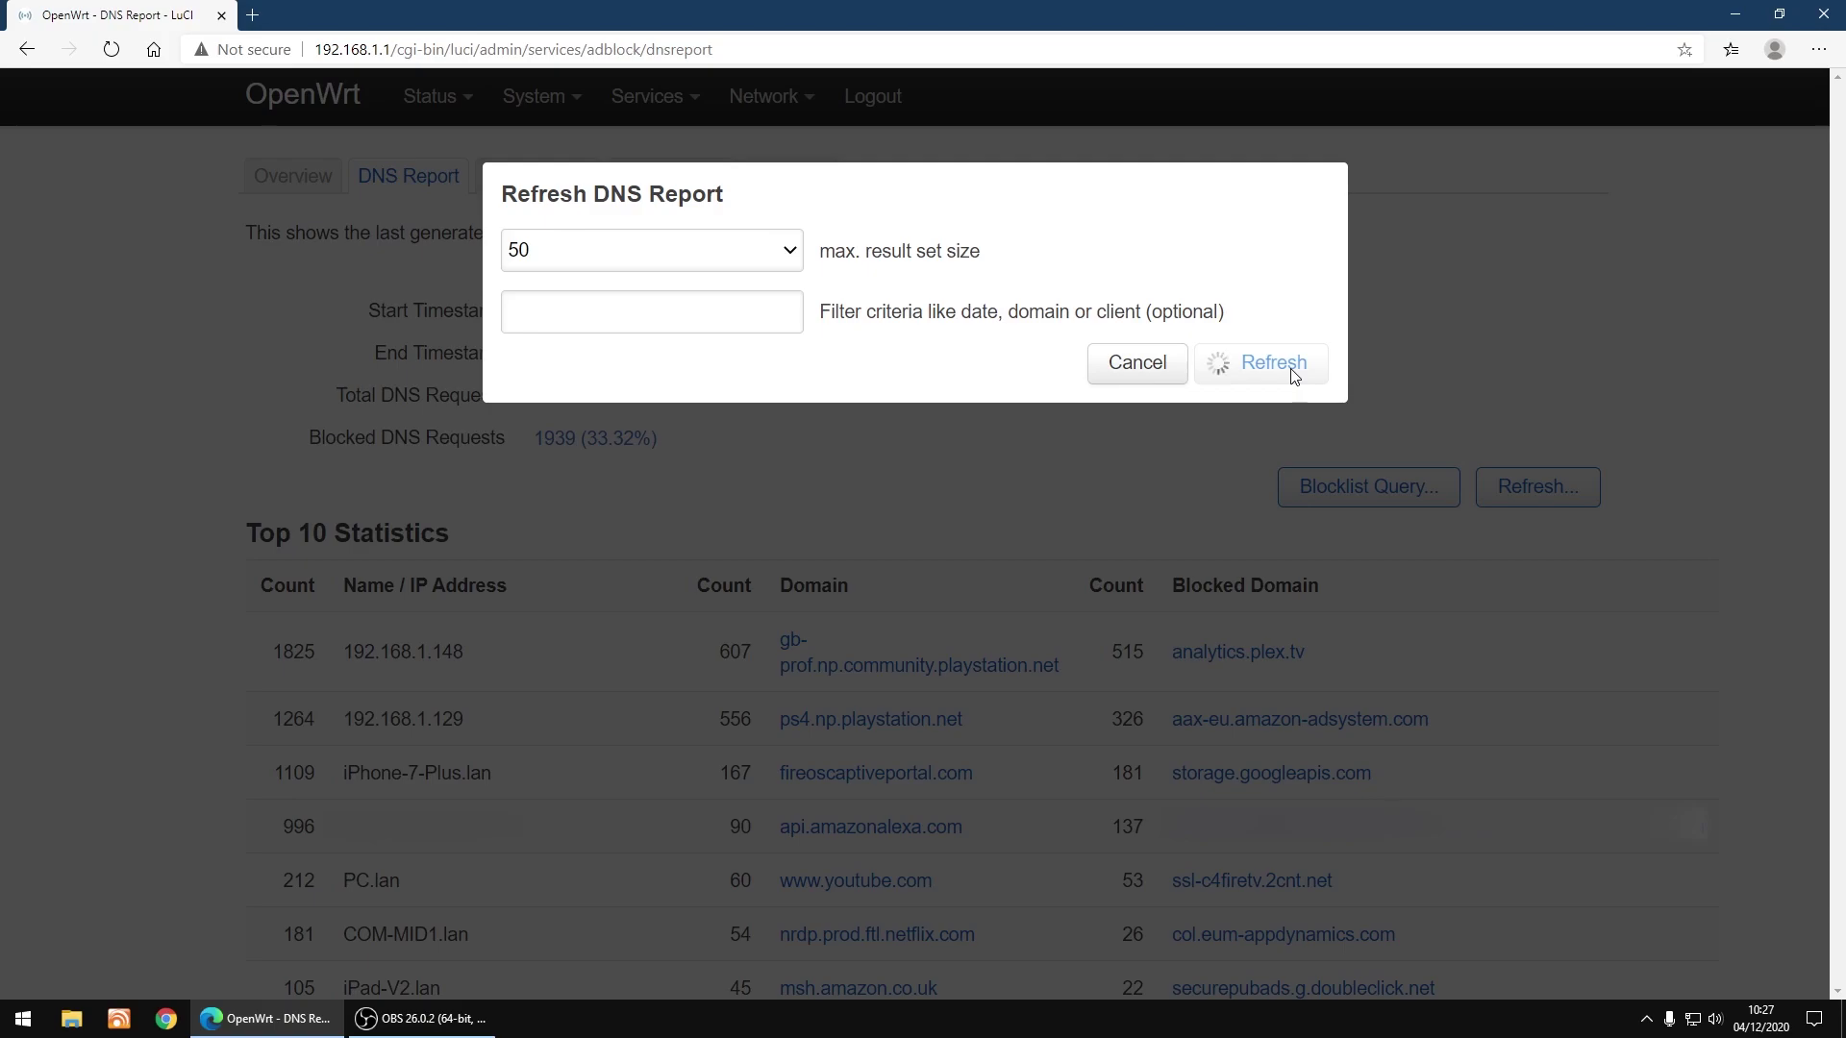
pyautogui.scroll(-3, 1292, 376)
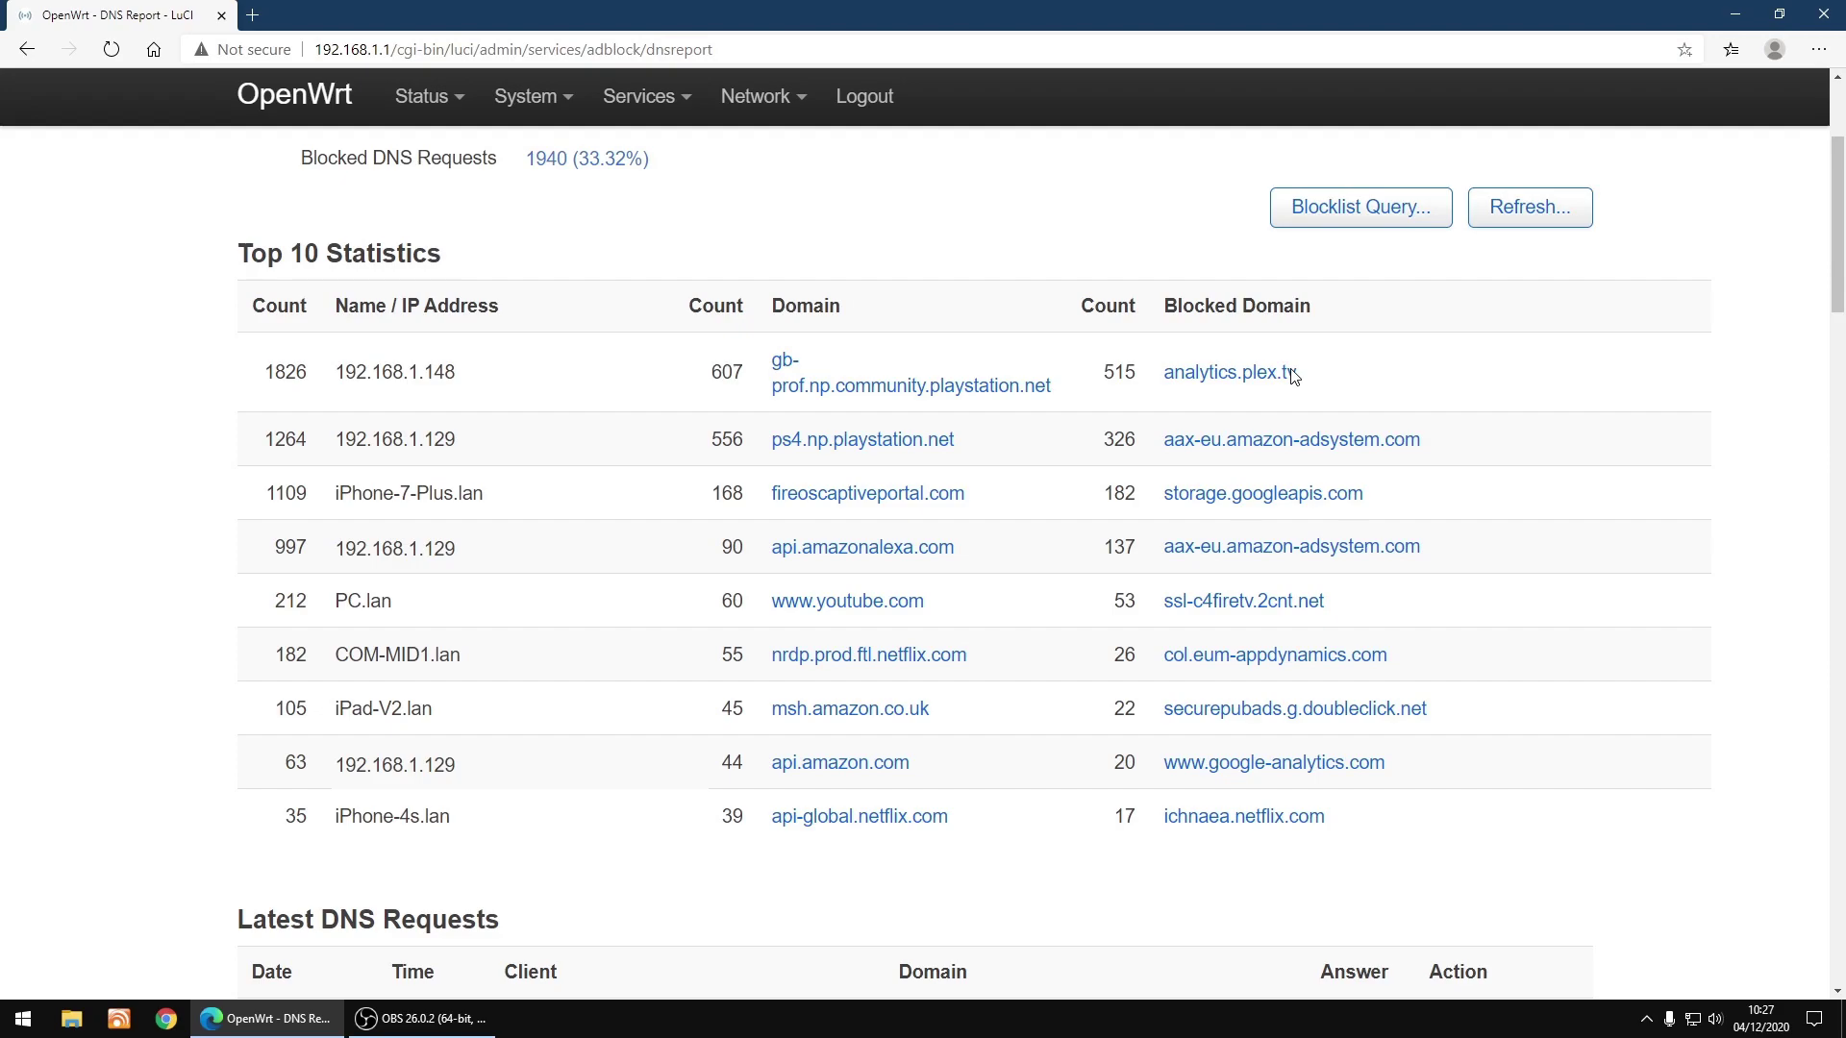
pyautogui.scroll(-7, 1293, 375)
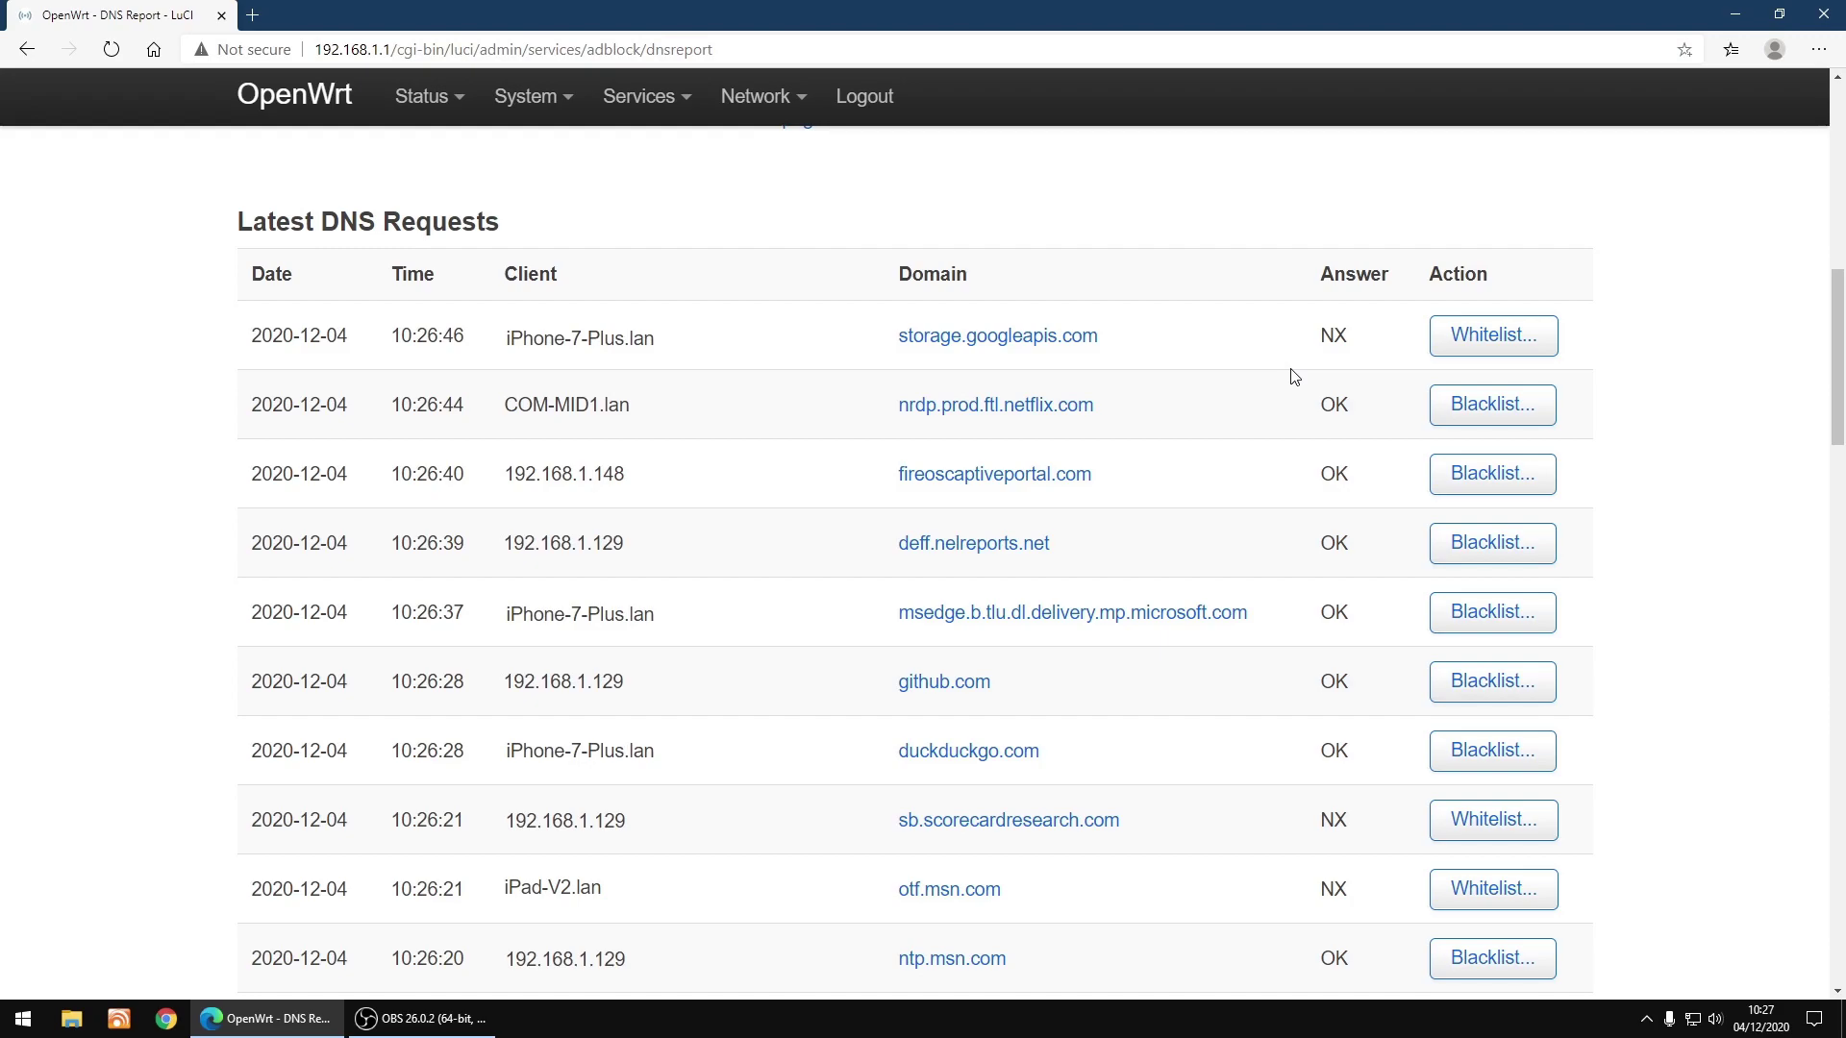
pyautogui.scroll(15, 1291, 377)
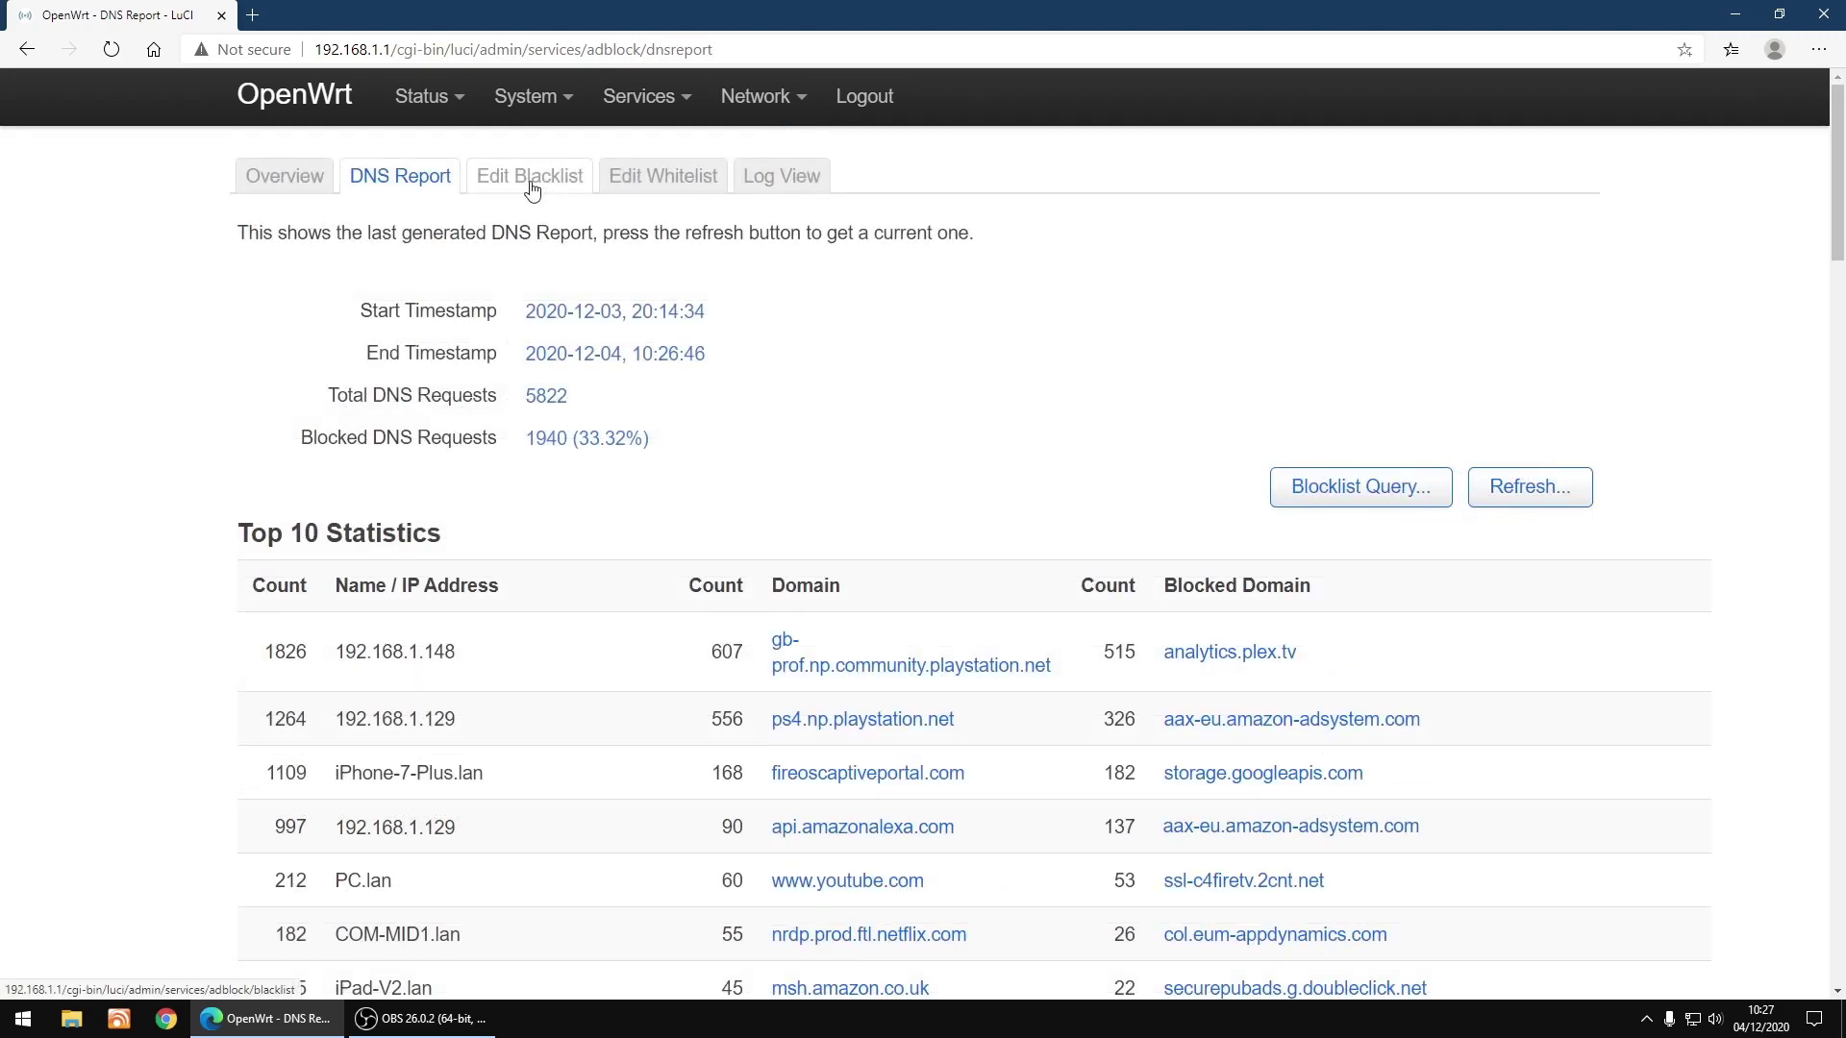
# Review the empty local blacklist and whitelist, then return to the Overview showing 334,863 blocked domains
pyautogui.click(532, 183)
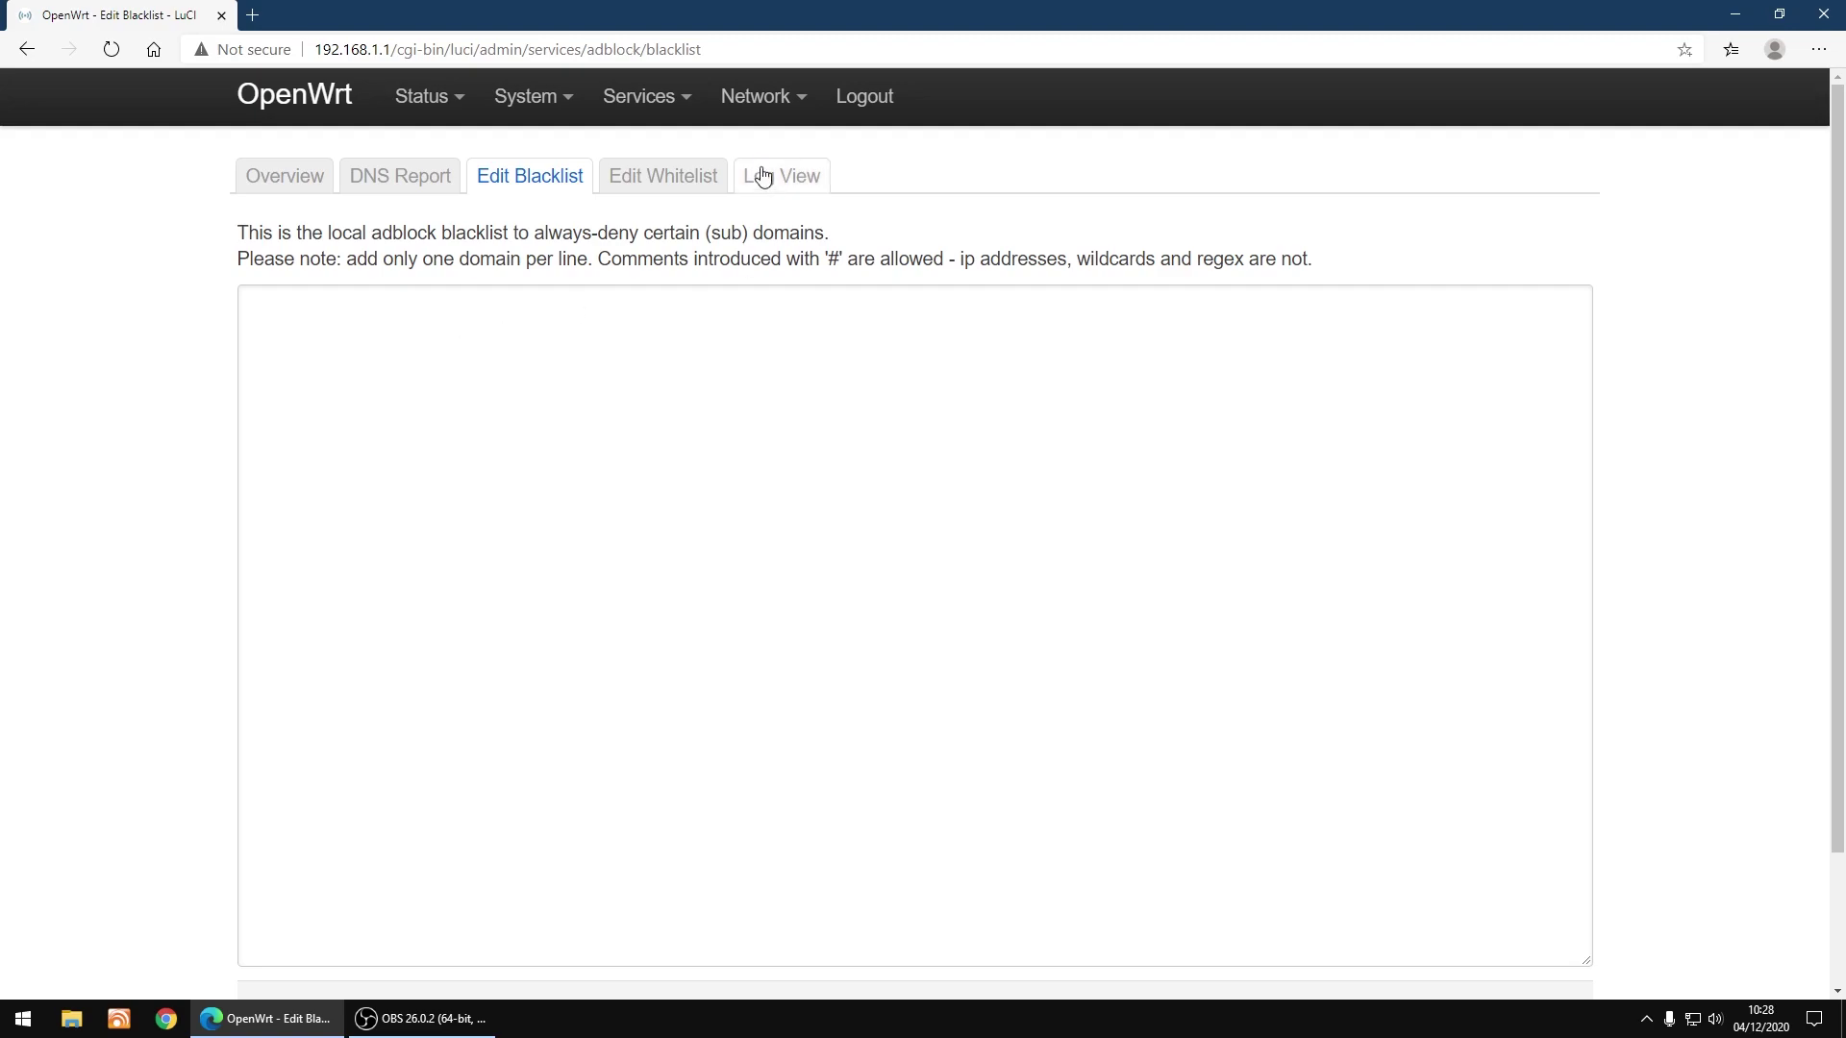
pyautogui.click(680, 180)
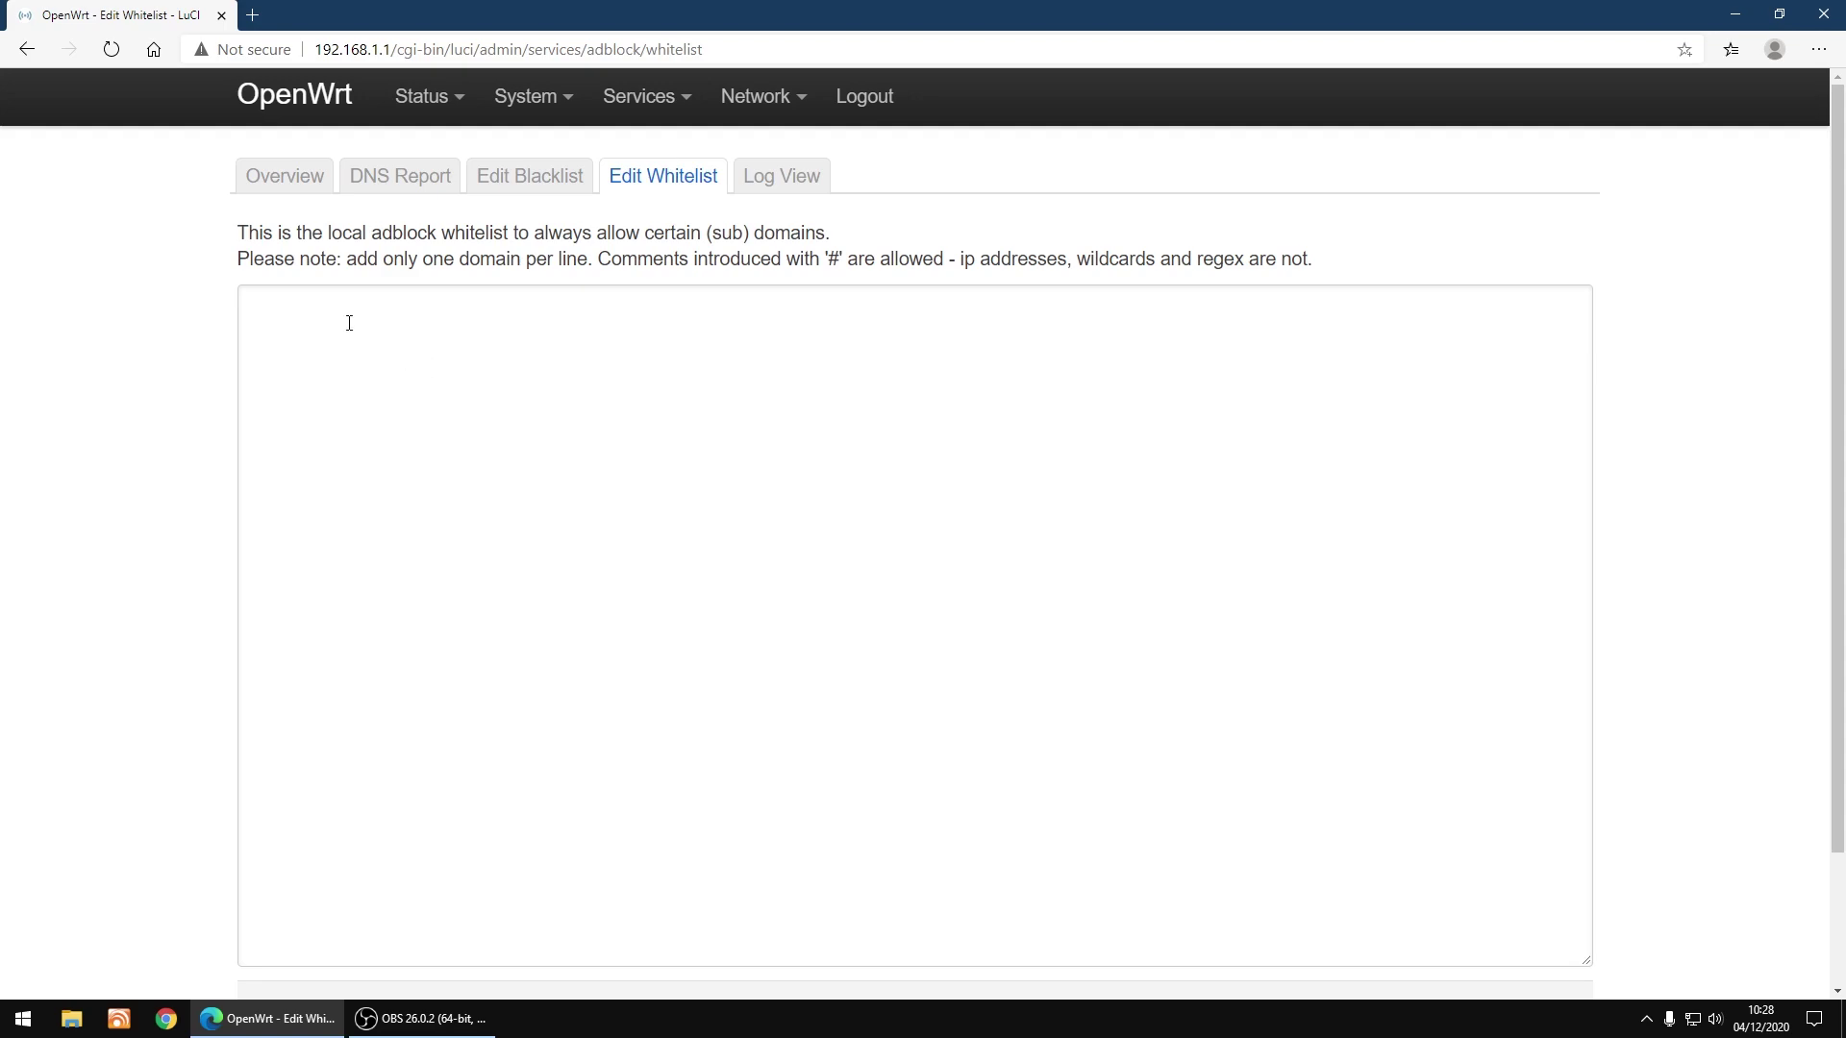
pyautogui.click(275, 183)
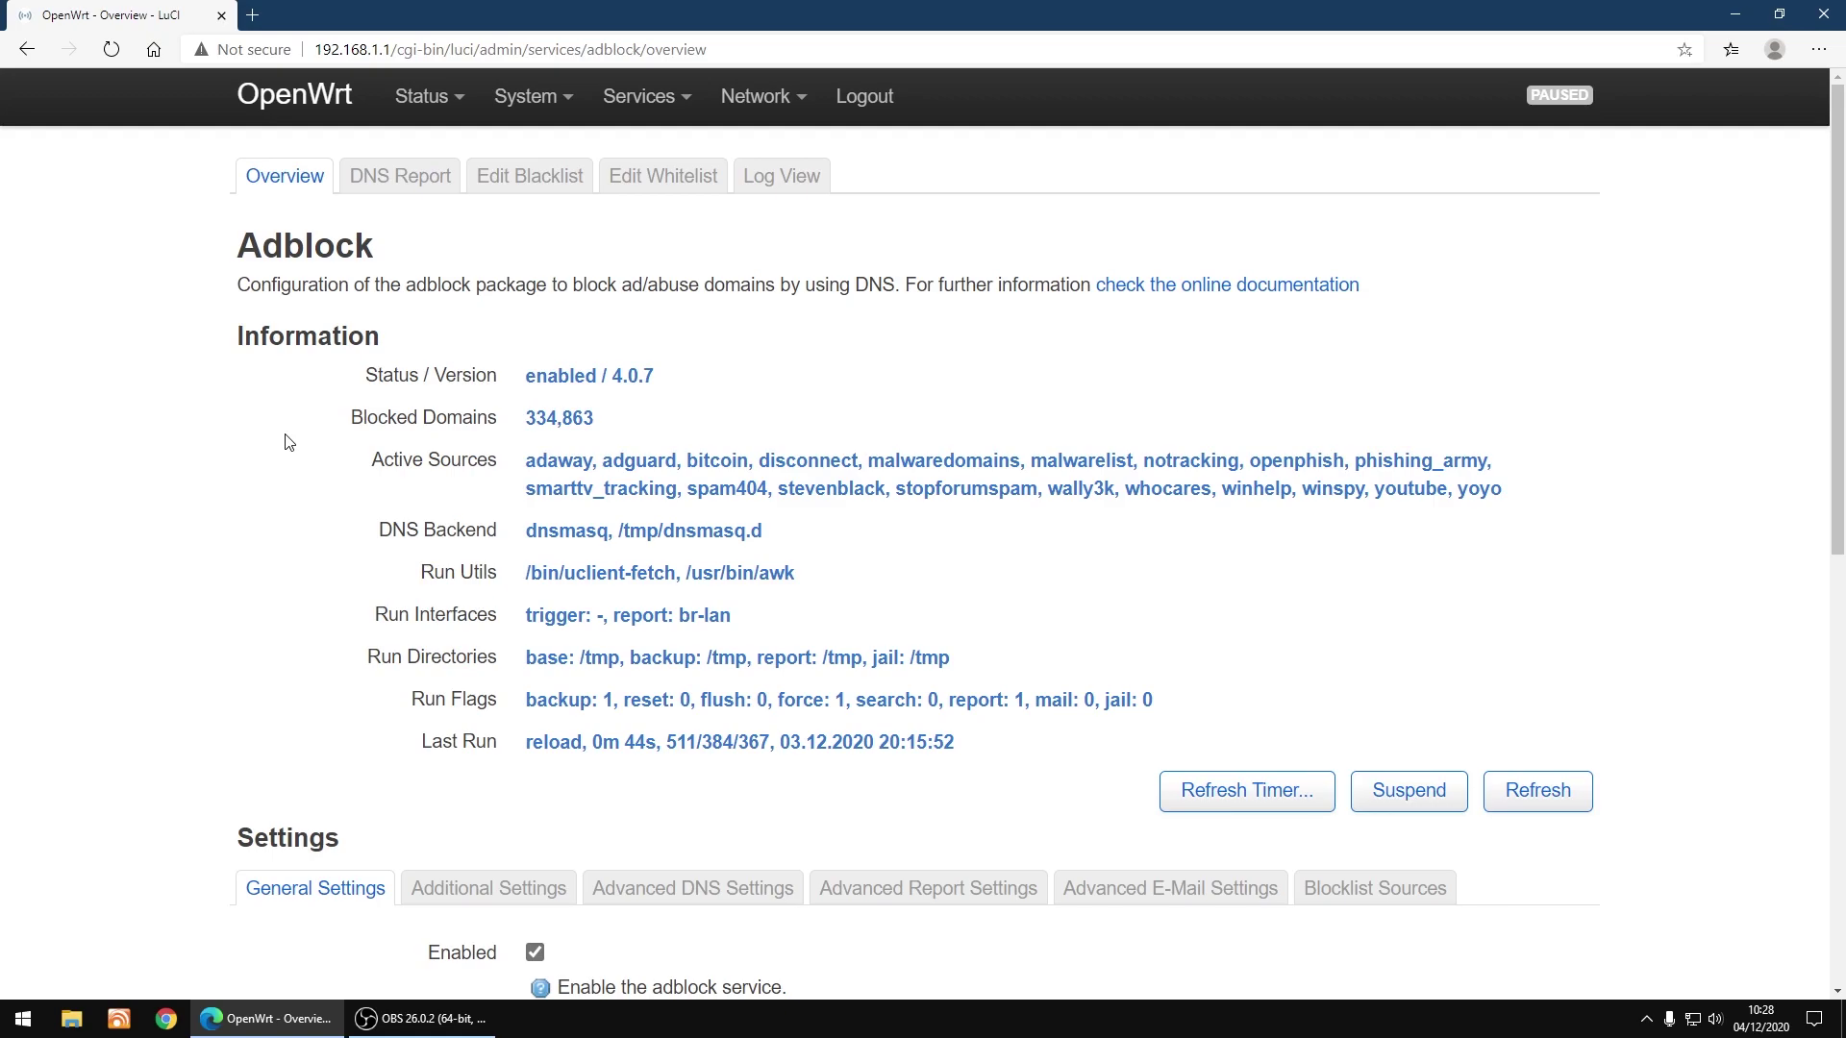
# View the router's Status > Overview page, then close the Edge browser window
pyautogui.moveTo(416, 98)
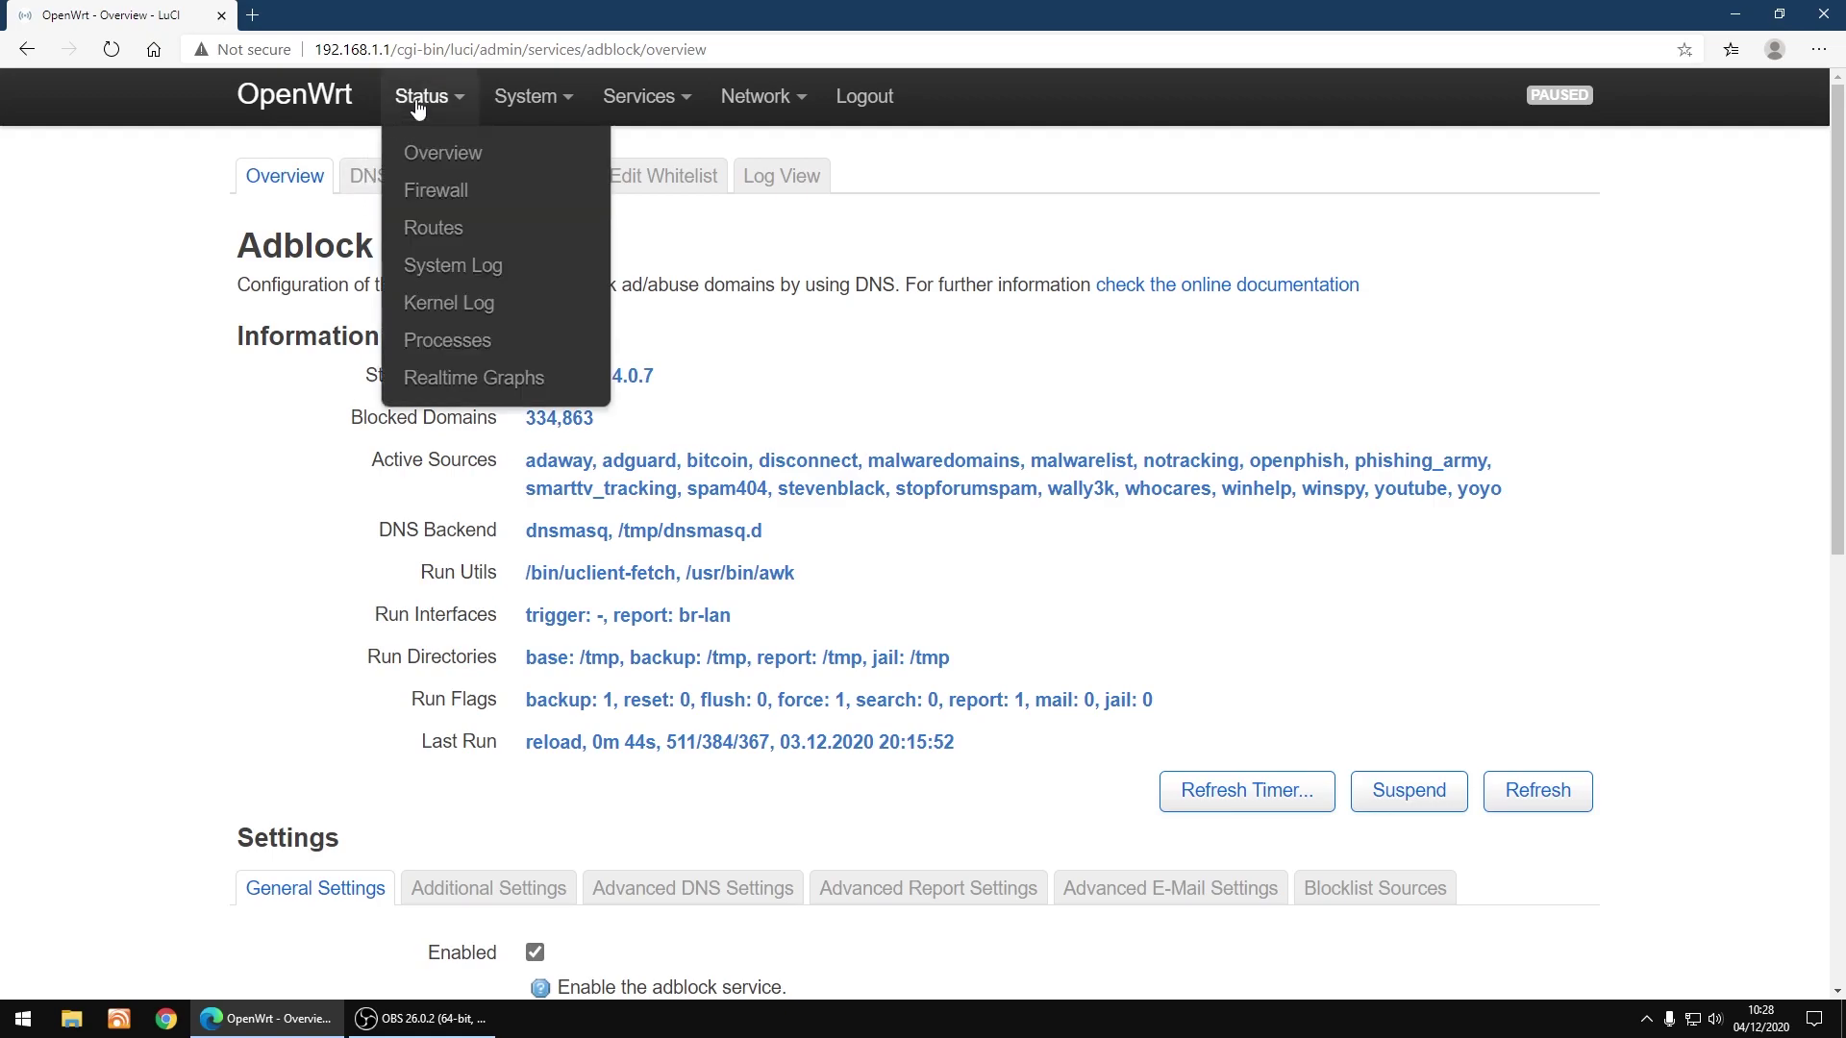
pyautogui.click(440, 157)
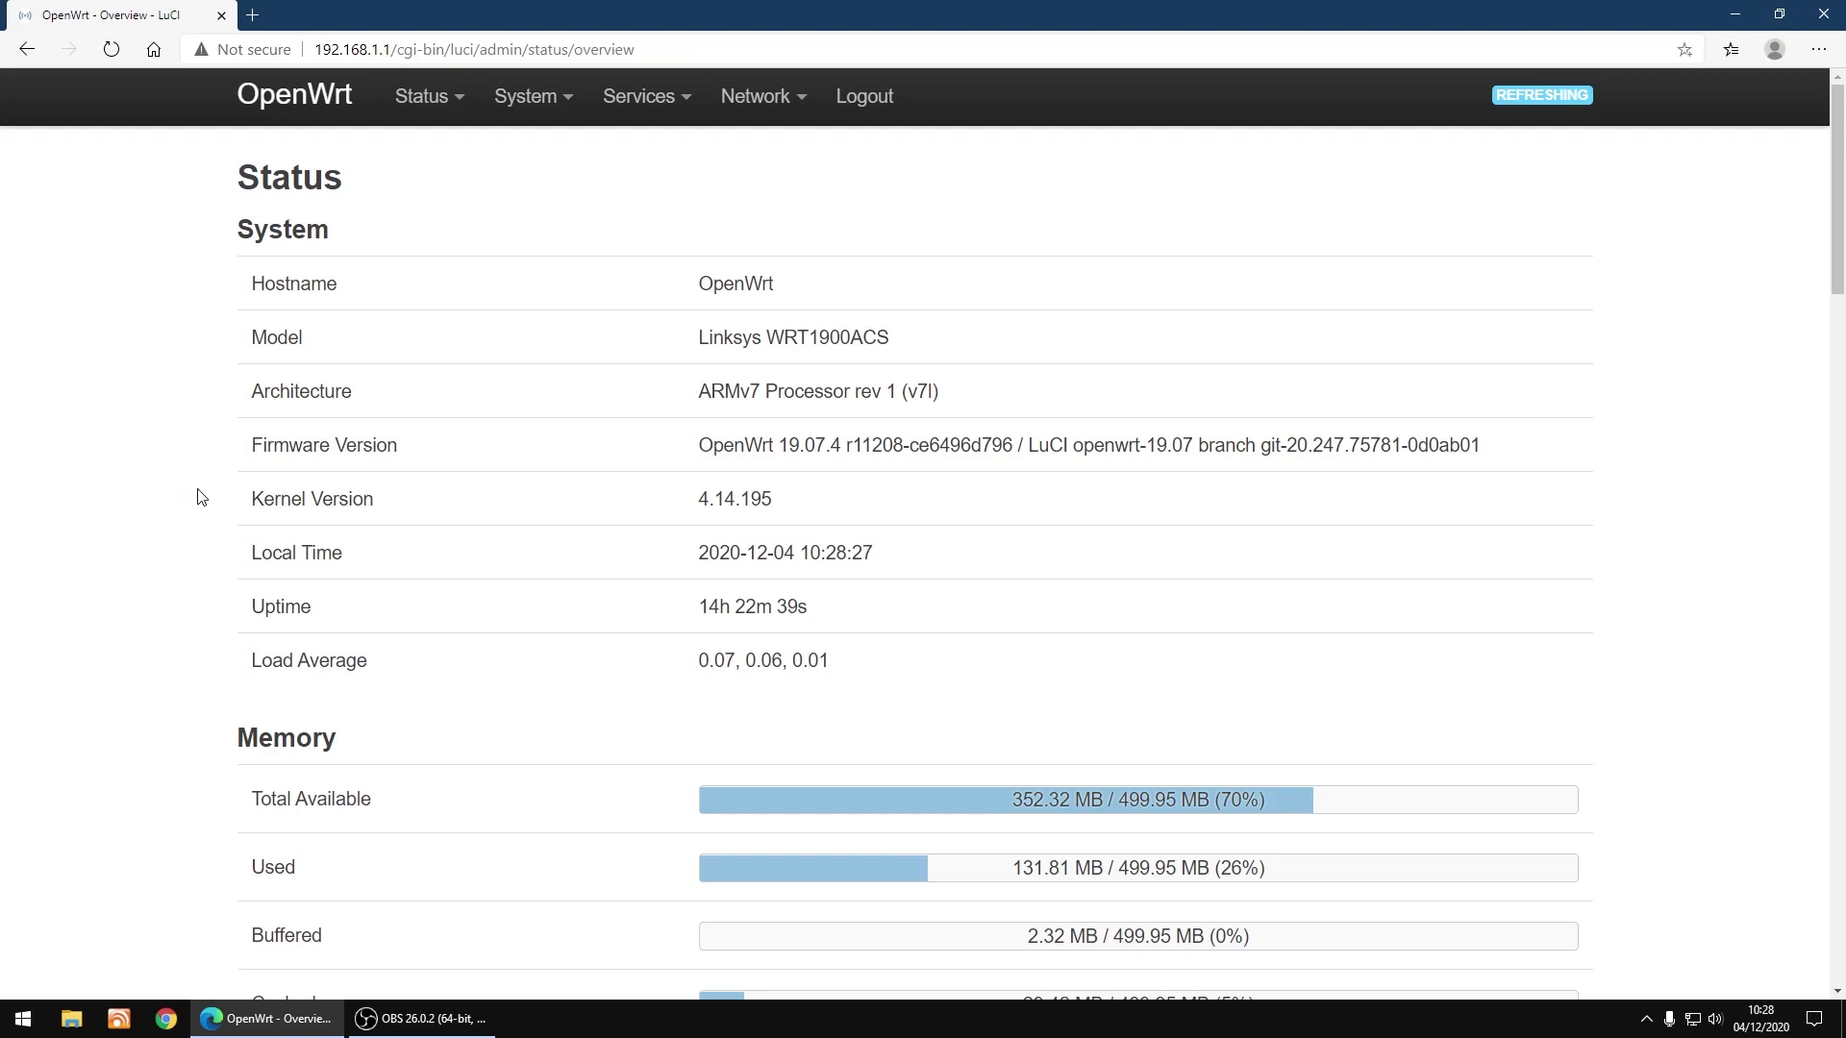
pyautogui.click(1827, 14)
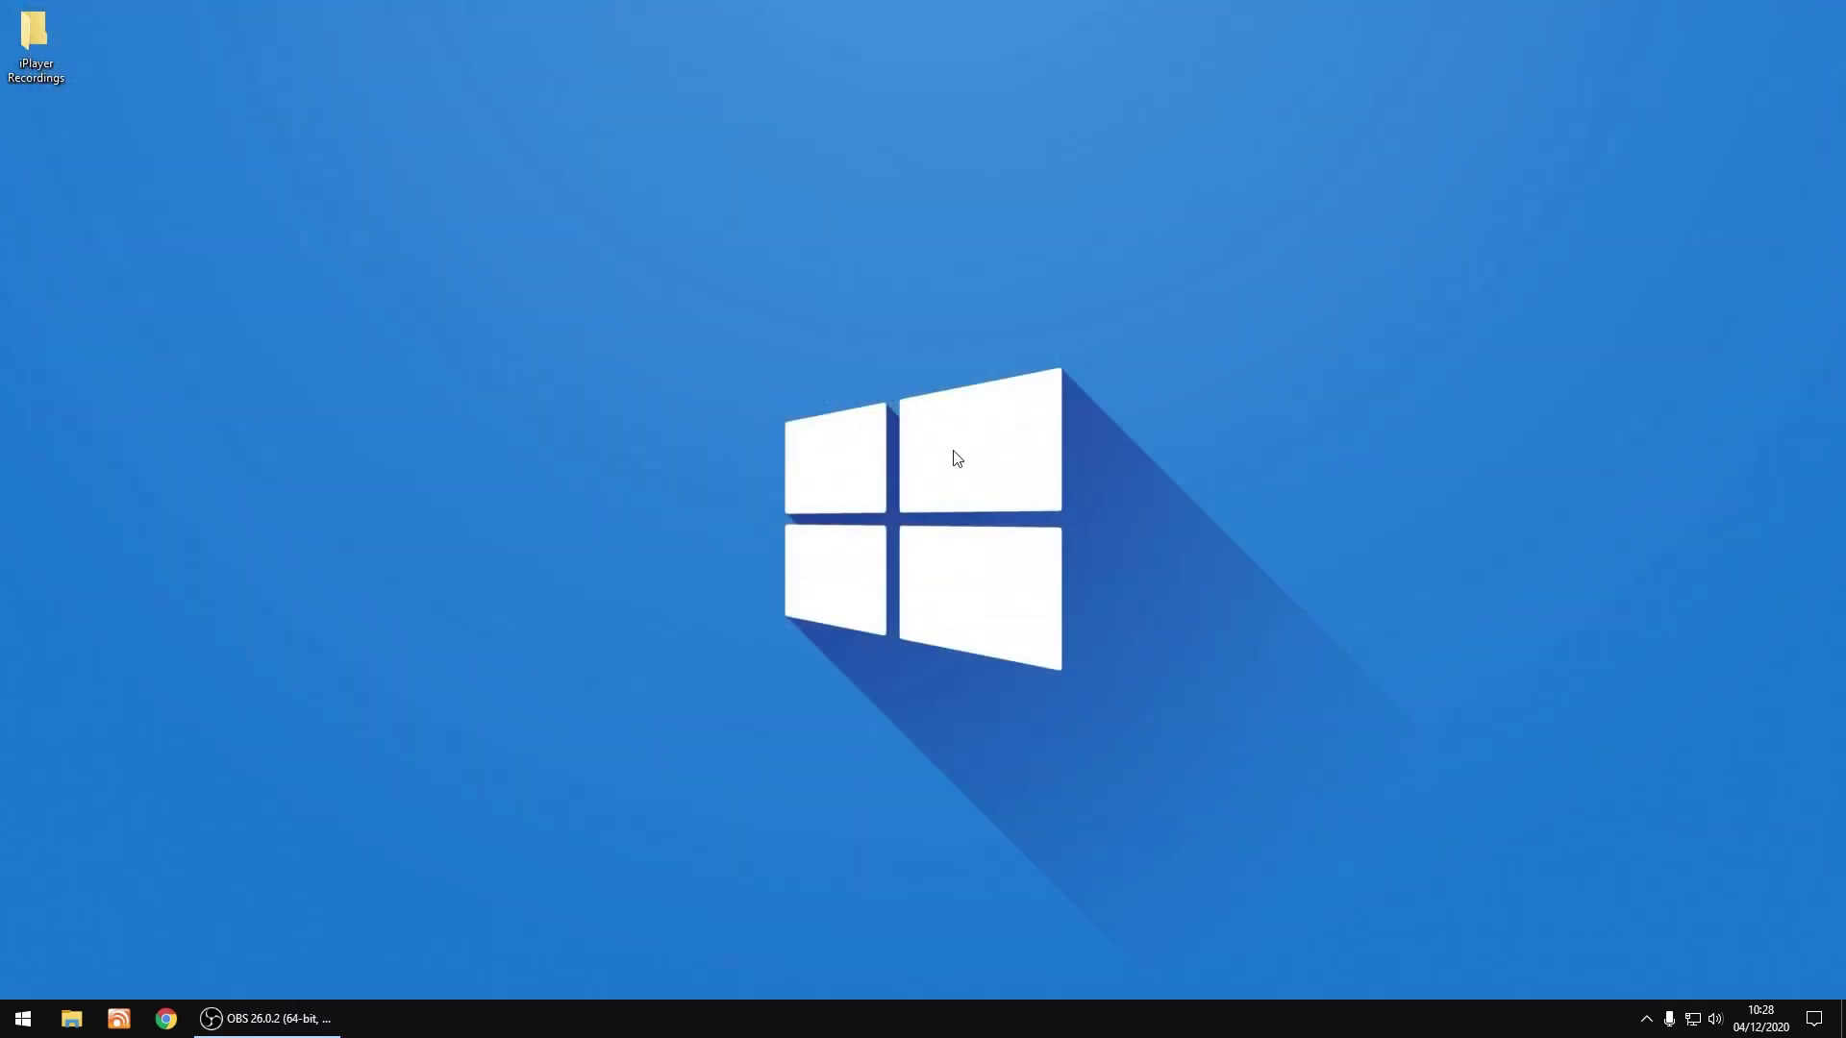